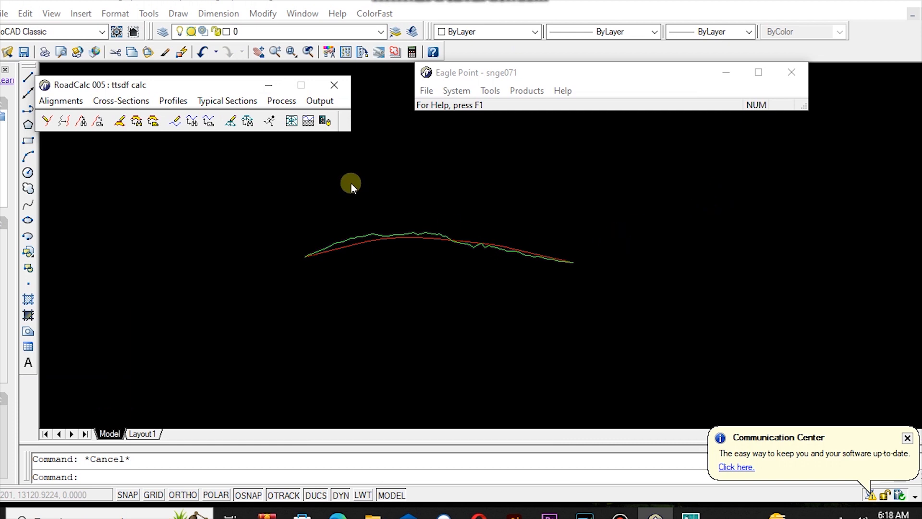
Check the available typical sections in the typical section data editor and close it.
{"action": "left_click", "coordinate": [230, 103]}
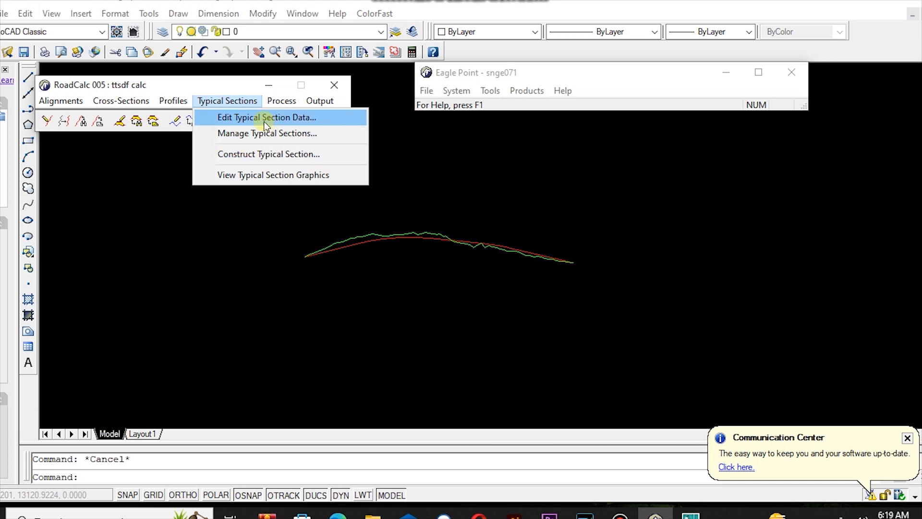
{"action": "left_click", "coordinate": [323, 116]}
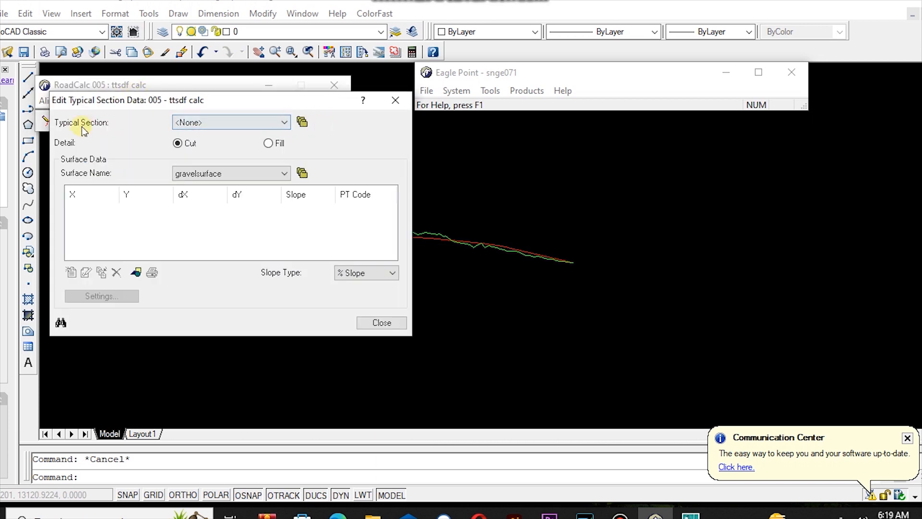
{"action": "left_click", "coordinate": [285, 122]}
{"action": "left_click", "coordinate": [285, 122]}
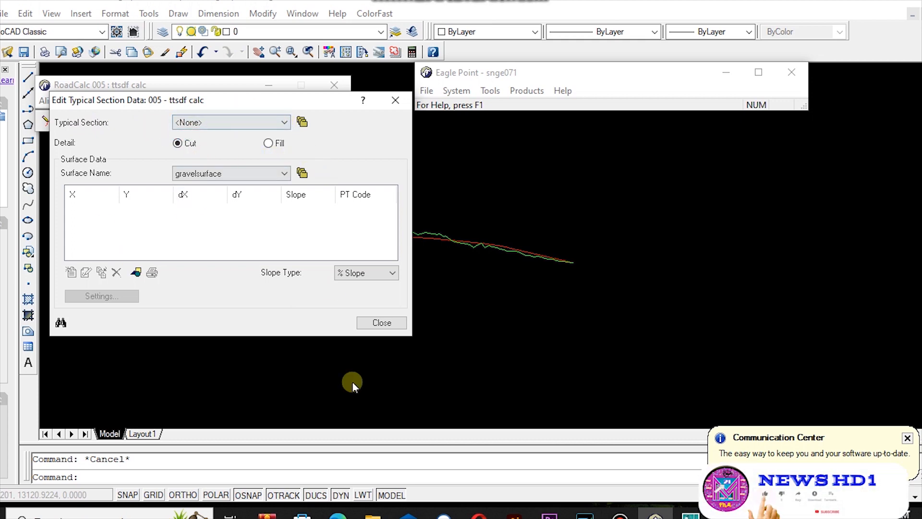
{"action": "left_click", "coordinate": [382, 323]}
Create a new typical section named DS6 with the description ROAD DESIGN.
{"action": "left_click", "coordinate": [219, 101]}
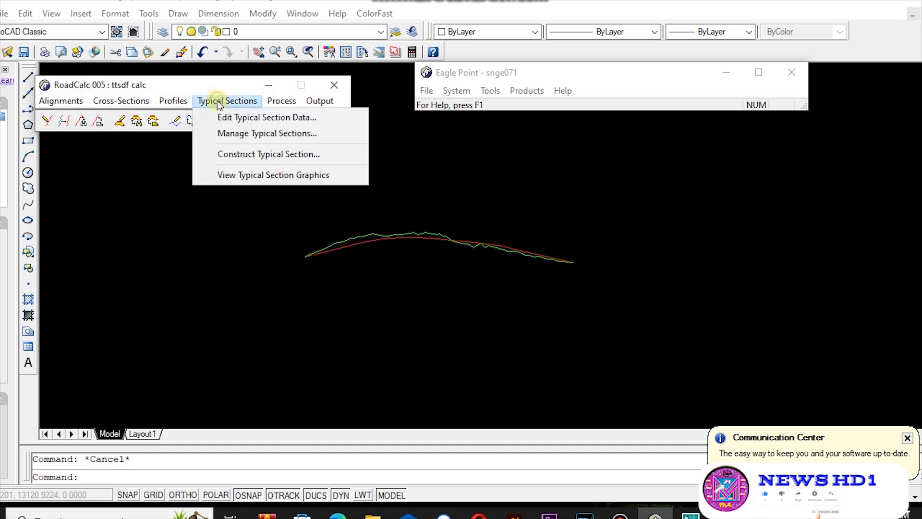
{"action": "left_click", "coordinate": [288, 133]}
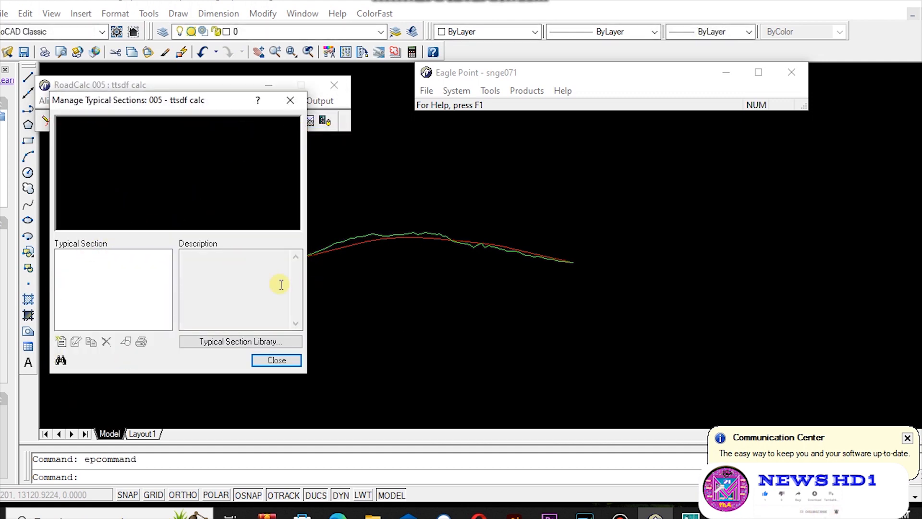
{"action": "left_click", "coordinate": [61, 342]}
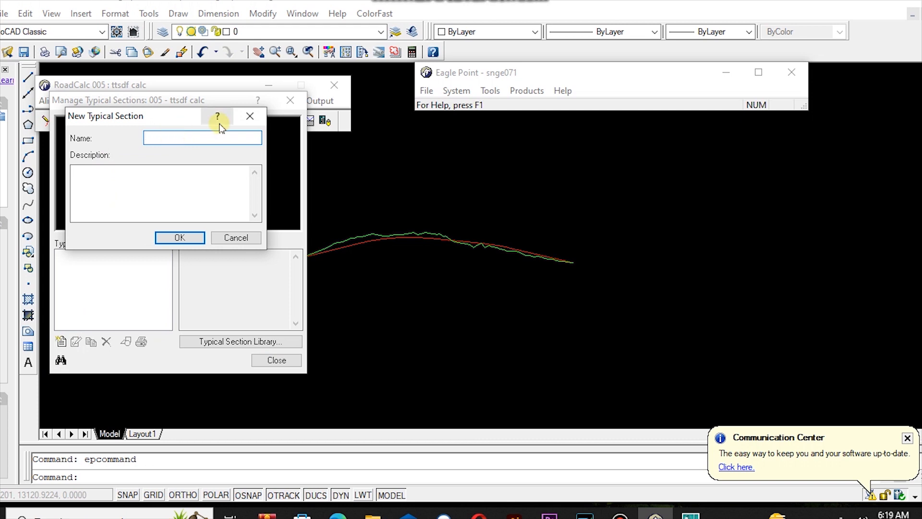
{"action": "left_click", "coordinate": [173, 137]}
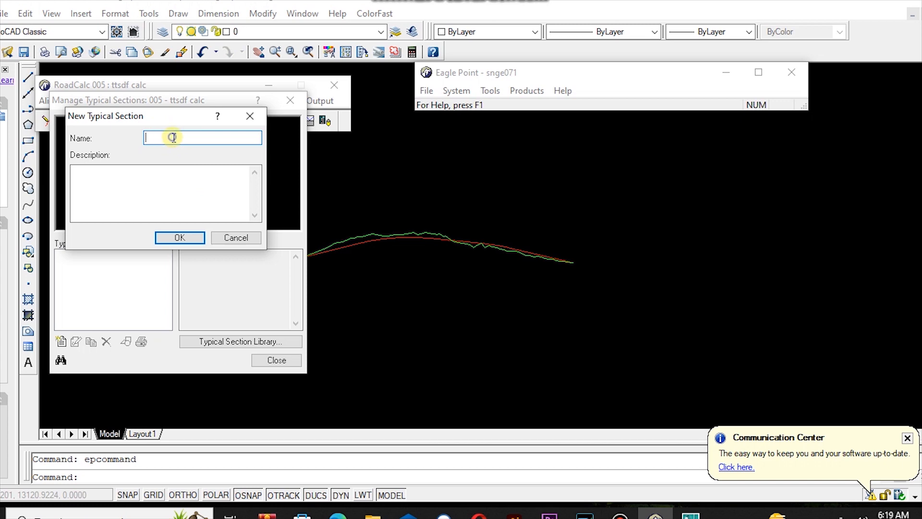
{"action": "type", "text": "d"}
{"action": "left_click", "coordinate": [92, 173]}
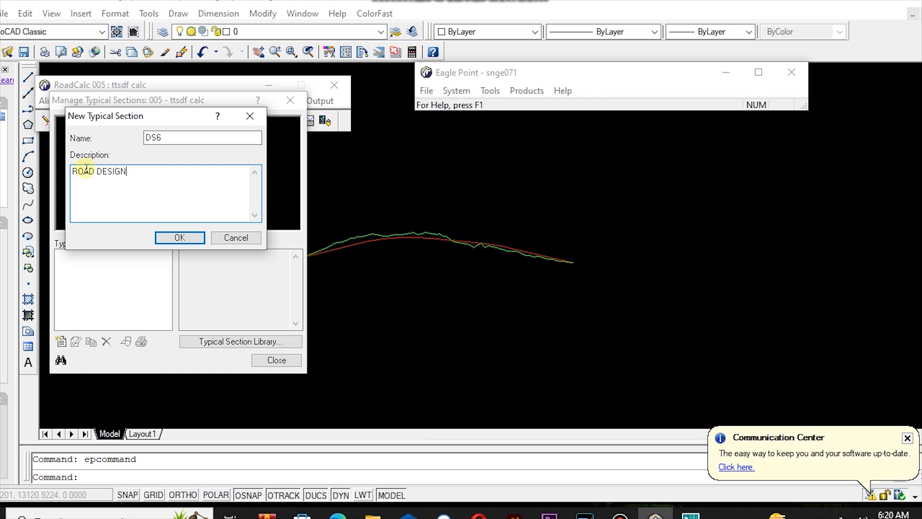
{"action": "left_click", "coordinate": [178, 238]}
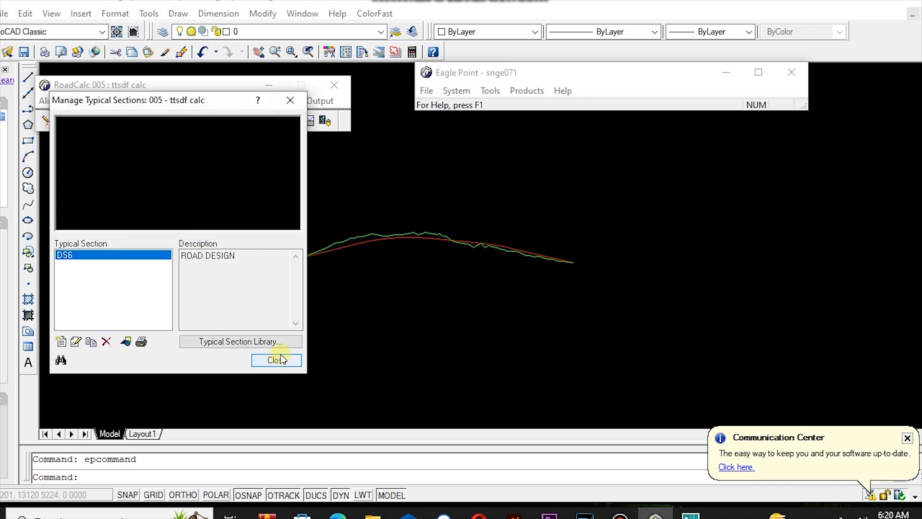
View the typical section library, and close it together with the typical section manager.
{"action": "left_click", "coordinate": [274, 341]}
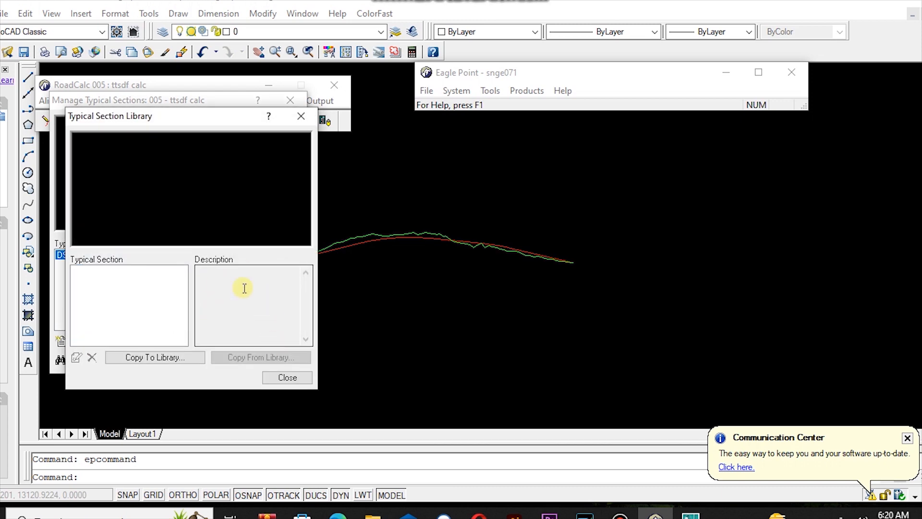
{"action": "left_click", "coordinate": [297, 376]}
{"action": "left_click", "coordinate": [276, 360]}
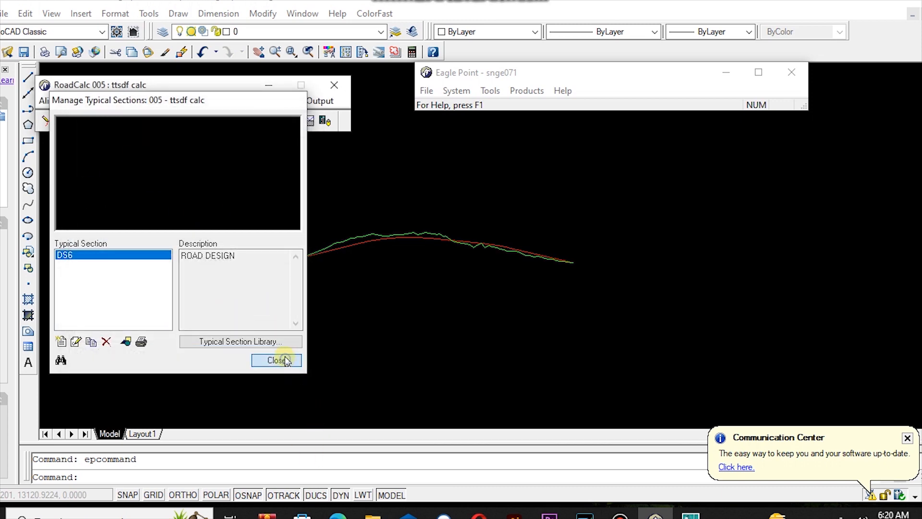
Look up typical section DS6 in the section data editor and in the typical section manager.
{"action": "left_click", "coordinate": [221, 102]}
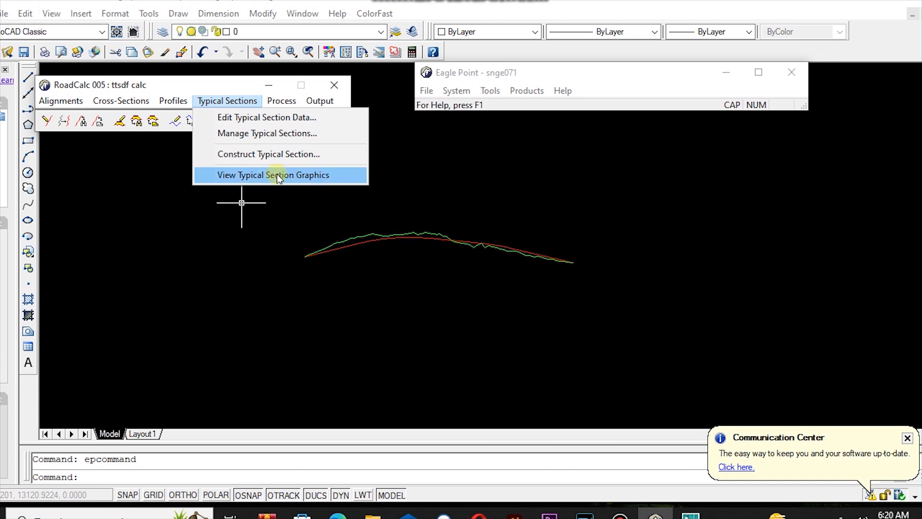
{"action": "left_click", "coordinate": [267, 119]}
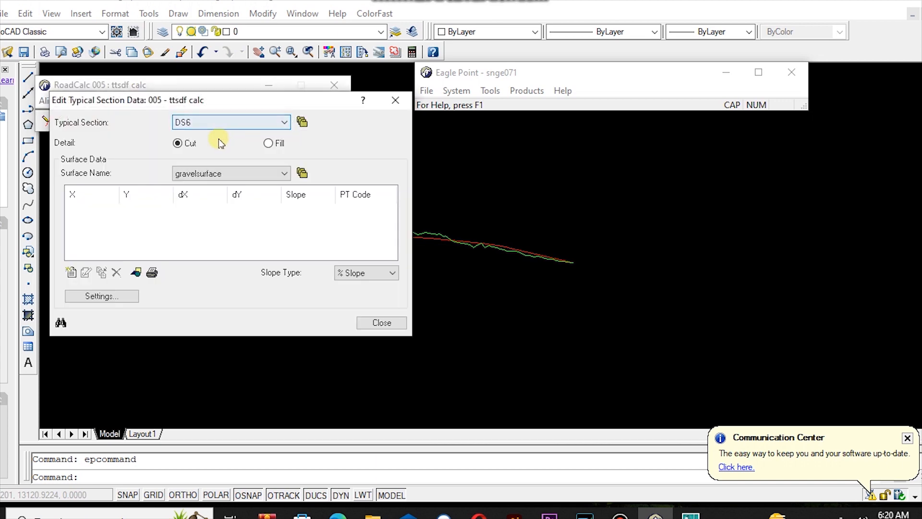
{"action": "left_click", "coordinate": [279, 122]}
{"action": "left_click", "coordinate": [279, 121]}
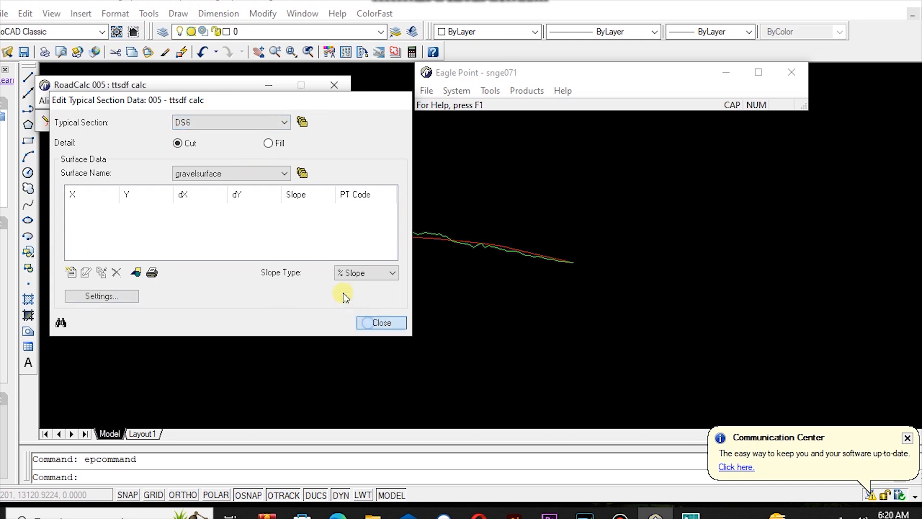
{"action": "left_click", "coordinate": [370, 323]}
{"action": "left_click", "coordinate": [239, 100]}
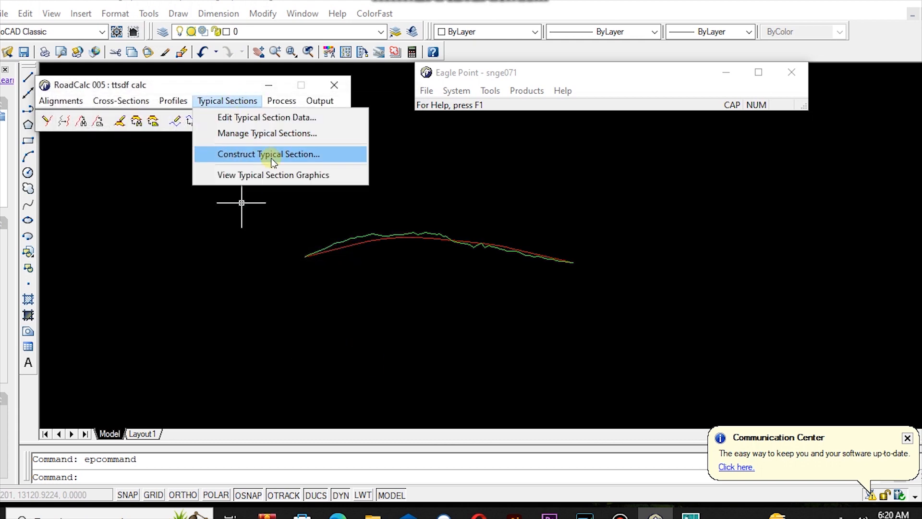
{"action": "left_click", "coordinate": [313, 134]}
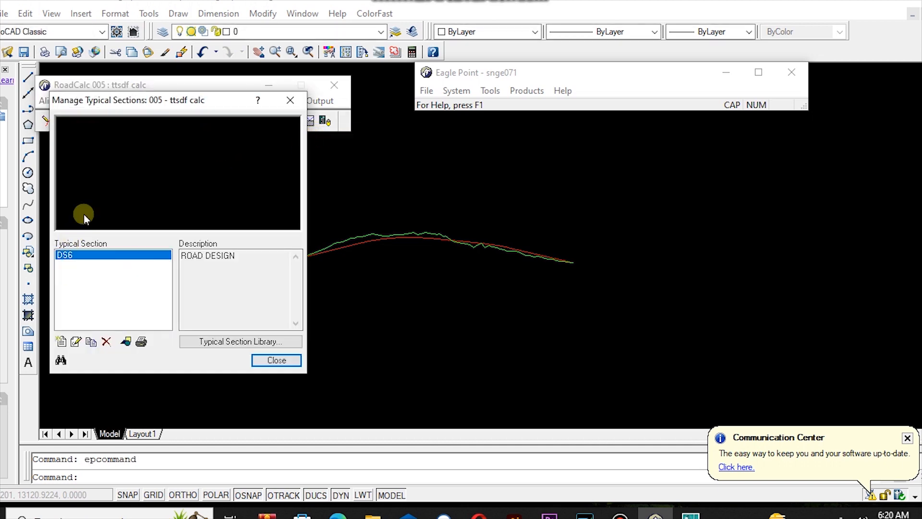
{"action": "left_click", "coordinate": [281, 358]}
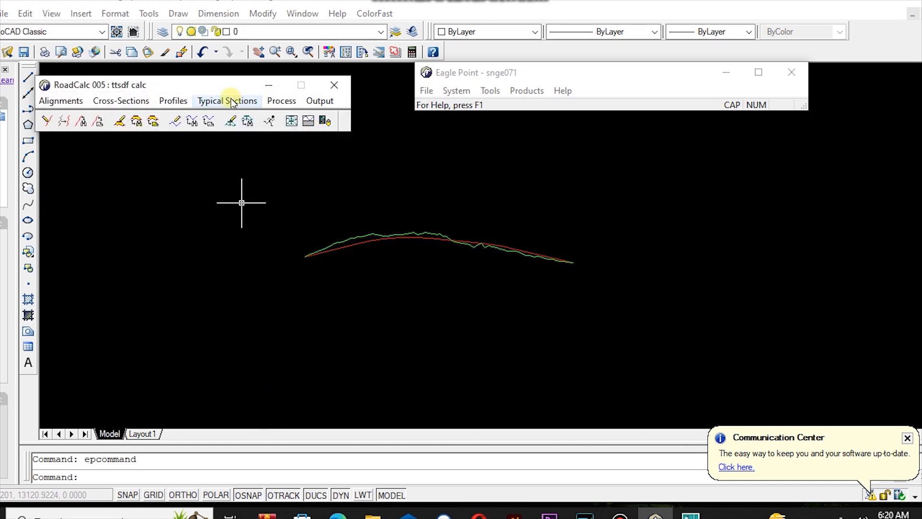
Open the typical section graphics and centre the section's red axes in model space.
{"action": "left_click", "coordinate": [226, 101]}
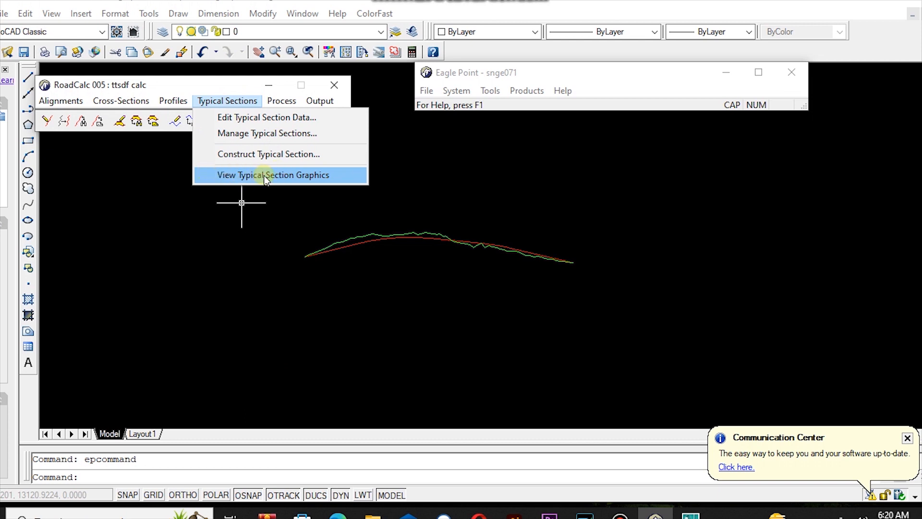
{"action": "left_click", "coordinate": [332, 176]}
{"action": "left_click", "coordinate": [184, 144]}
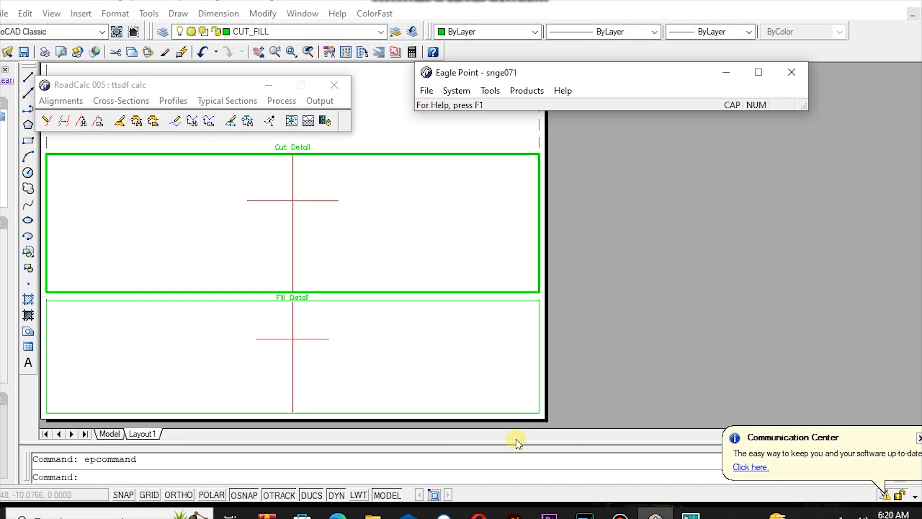
{"action": "left_click", "coordinate": [111, 434]}
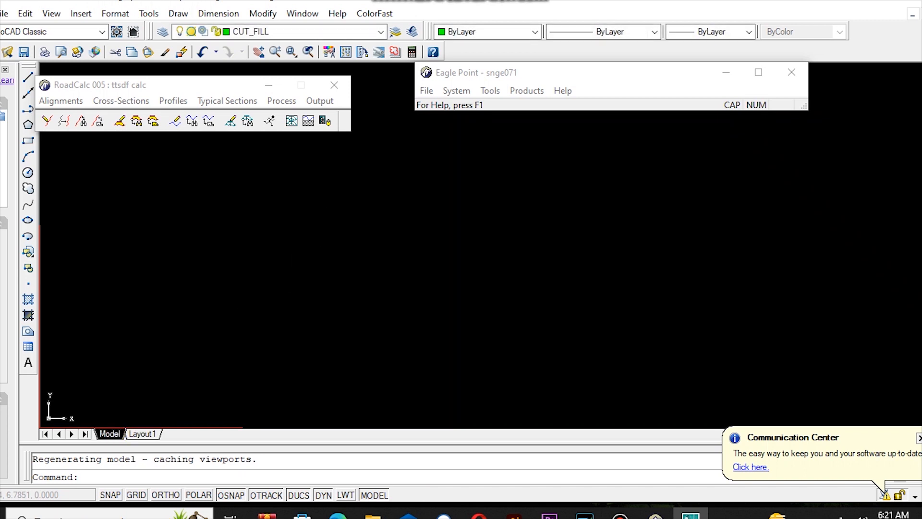
{"action": "left_click", "coordinate": [258, 52]}
{"action": "left_click_drag", "start_coordinate": [99, 377], "coordinate": [509, 223]}
Start constructing typical section DS6 with a pavement surface segment from the axis origin at -4% slope, ending in PT code 2.
{"action": "left_click", "coordinate": [235, 101]}
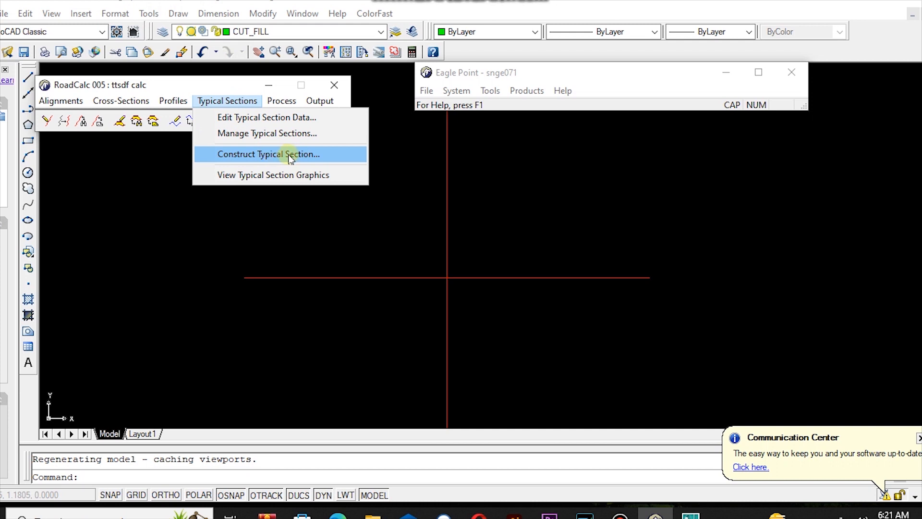
{"action": "left_click", "coordinate": [338, 155]}
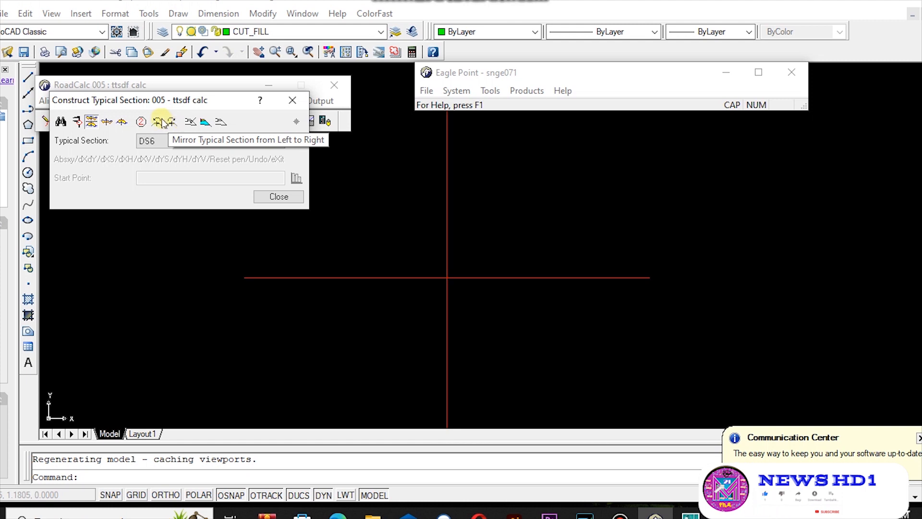
{"action": "left_click", "coordinate": [78, 122]}
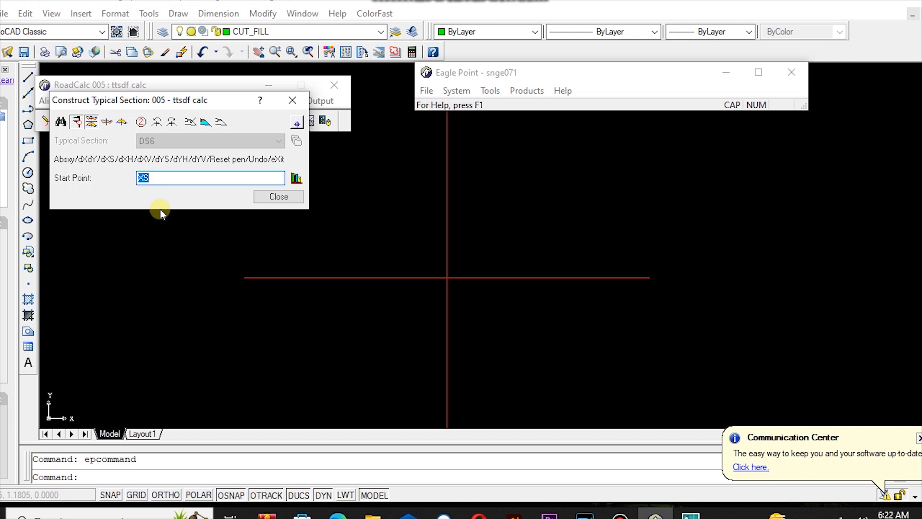
{"action": "key", "text": "Return"}
{"action": "type", "text": ".5"}
{"action": "key", "text": "Return"}
{"action": "type", "text": "-4"}
{"action": "key", "text": "Return"}
{"action": "type", "text": "2"}
{"action": "key", "text": "Return"}
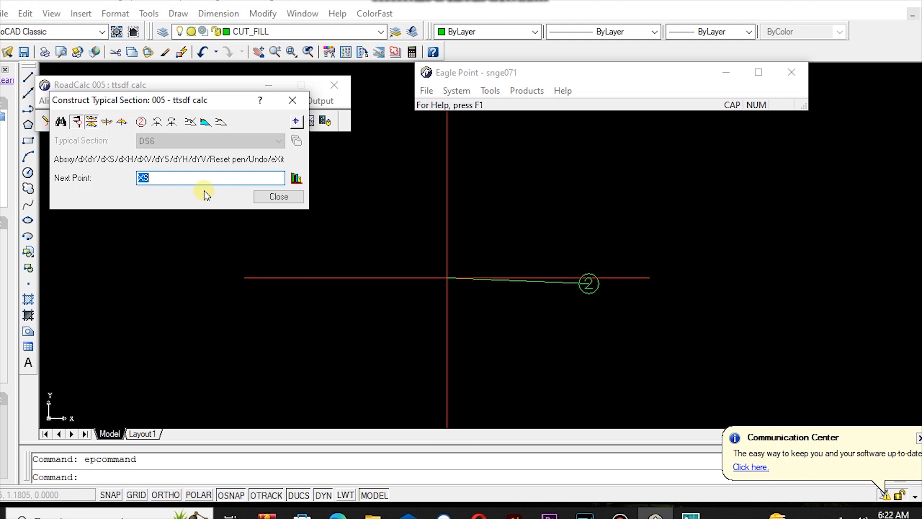
Add the pavement's outer side-slope segment downward from point 2 using the dYH method.
{"action": "type", "text": "YH"}
{"action": "key", "text": "Return"}
{"action": "key", "text": "Return"}
{"action": "key", "text": "Return"}
{"action": "key", "text": "Return"}
Draw the pavement's bottom line back to the centreline with an absolute point at X 0, and end the point sequence.
{"action": "type", "text": "A"}
{"action": "key", "text": "Return"}
{"action": "type", "text": "0"}
{"action": "key", "text": "Return"}
{"action": "key", "text": "Return"}
{"action": "key", "text": "Return"}
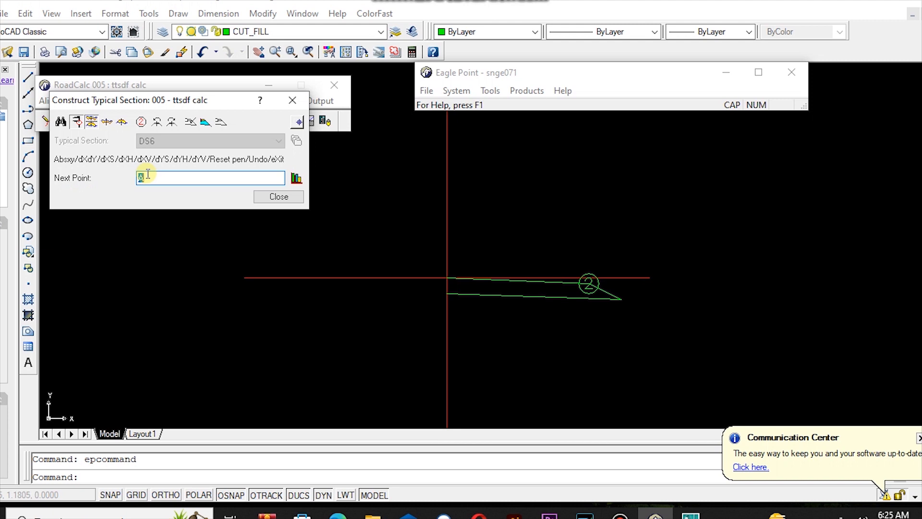
{"action": "key", "text": "Return"}
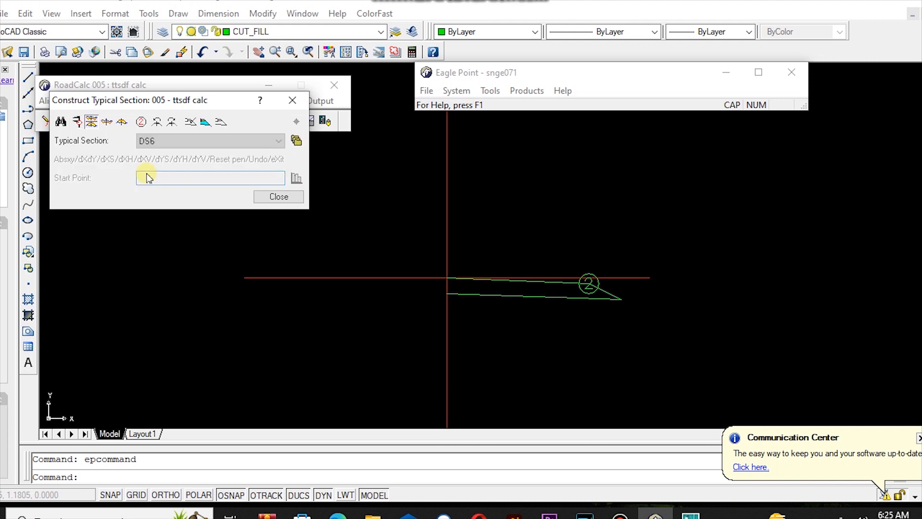
Start a cut detail line at the pavement's lower outer corner with PT code 0.
{"action": "left_click", "coordinate": [107, 123]}
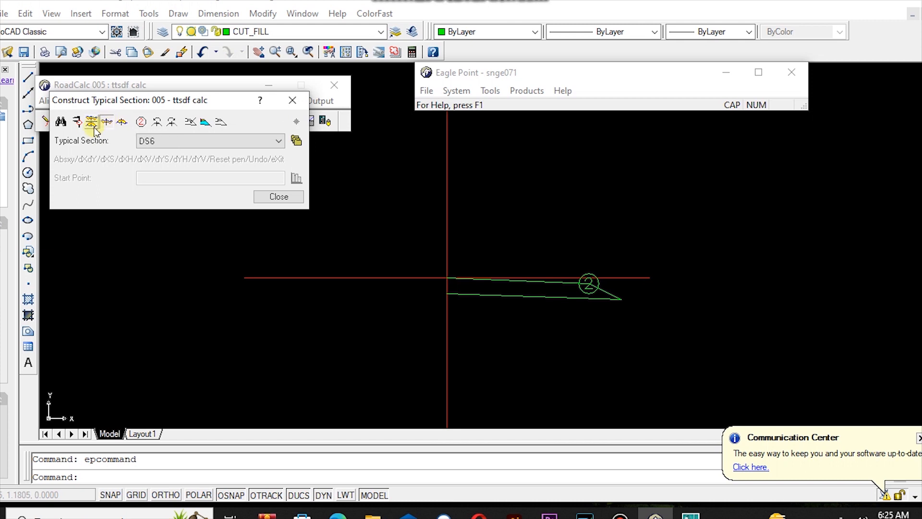
{"action": "left_click", "coordinate": [77, 122]}
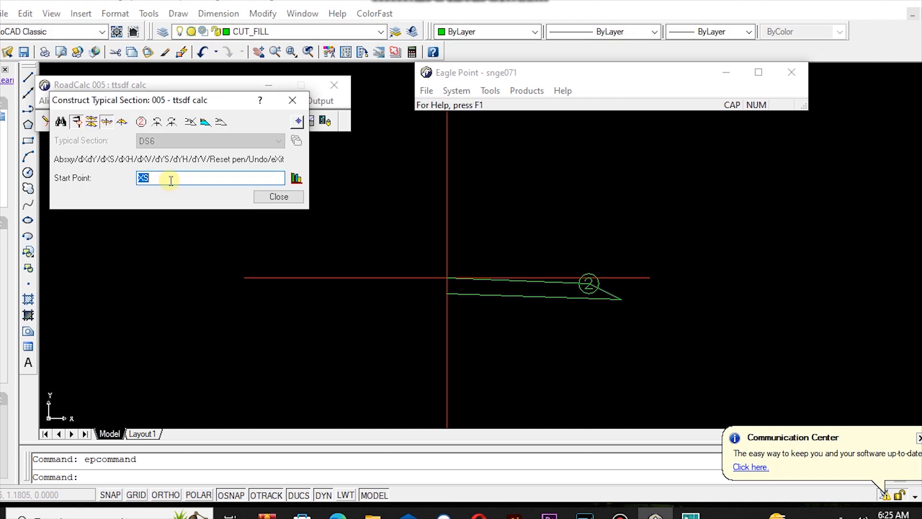
{"action": "left_click", "coordinate": [298, 123]}
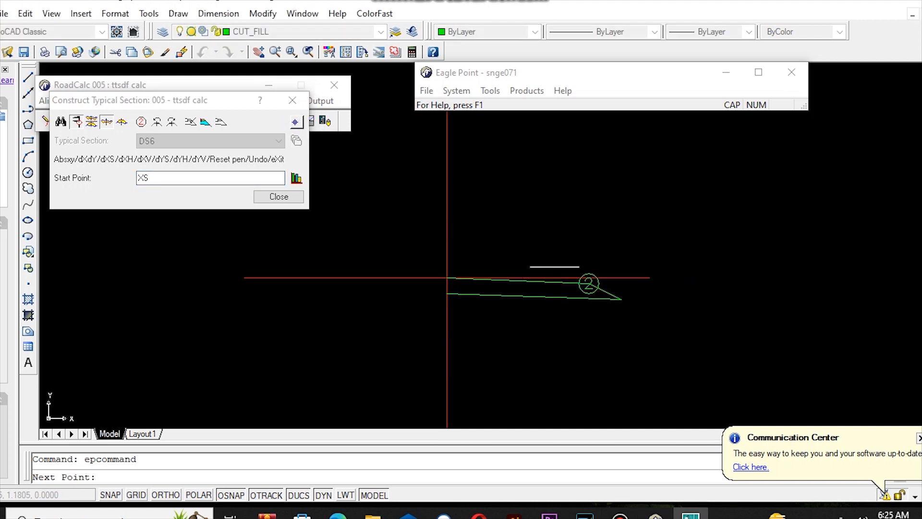
{"action": "left_click", "coordinate": [621, 300]}
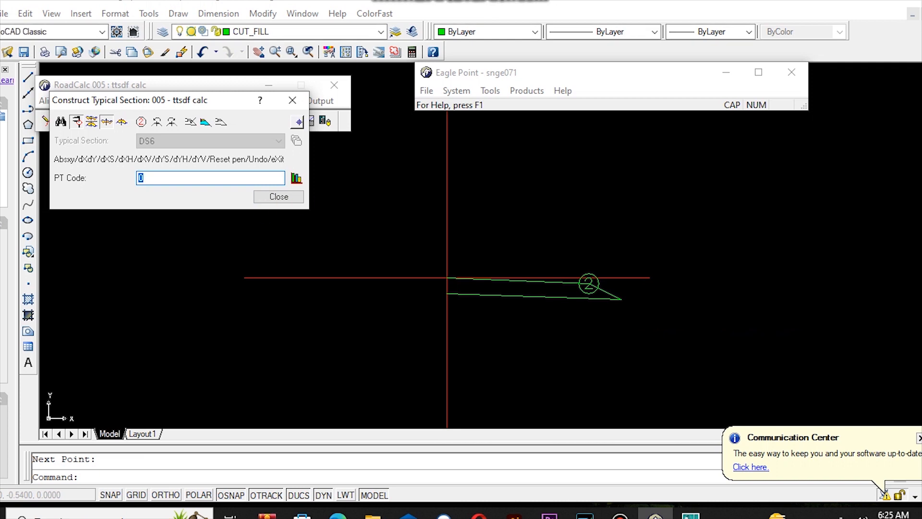
{"action": "key", "text": "Return"}
Add a ditch foreslope segment using dYH with dY -0.6, H/V slope 2 and PT code 3.
{"action": "type", "text": "dy"}
{"action": "key", "text": "Return"}
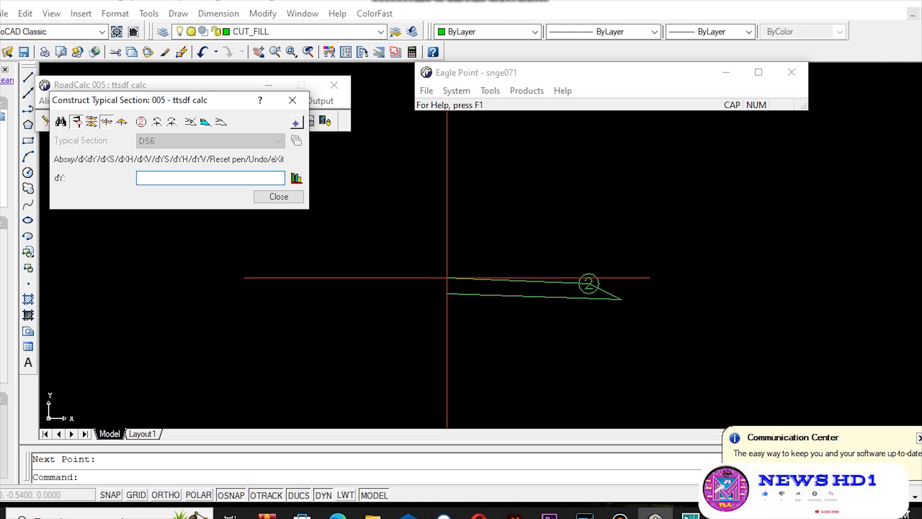
{"action": "type", "text": "-0.6"}
{"action": "key", "text": "Return"}
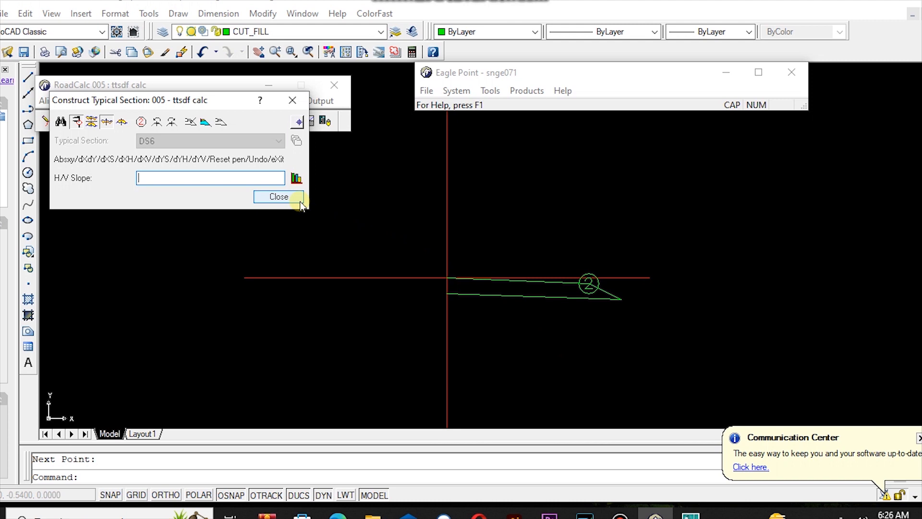
{"action": "type", "text": "2"}
{"action": "key", "text": "Return"}
{"action": "type", "text": "3"}
{"action": "key", "text": "Return"}
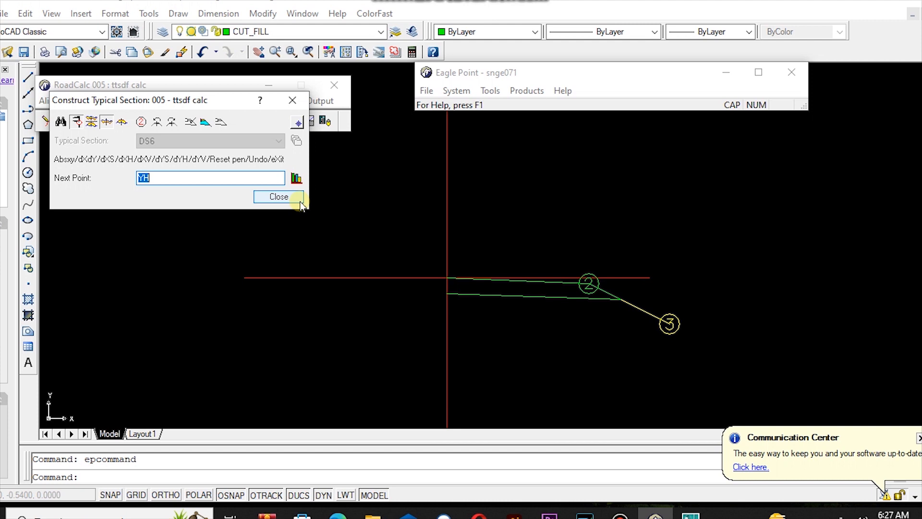
Add a ditch backslope segment outward from point 3 using dXH with dX 1, H/V slope 2 and PT code 4.
{"action": "type", "text": "XH"}
{"action": "key", "text": "Return"}
{"action": "type", "text": "1"}
{"action": "key", "text": "Return"}
{"action": "type", "text": "2"}
{"action": "key", "text": "Return"}
{"action": "type", "text": "4"}
{"action": "key", "text": "Return"}
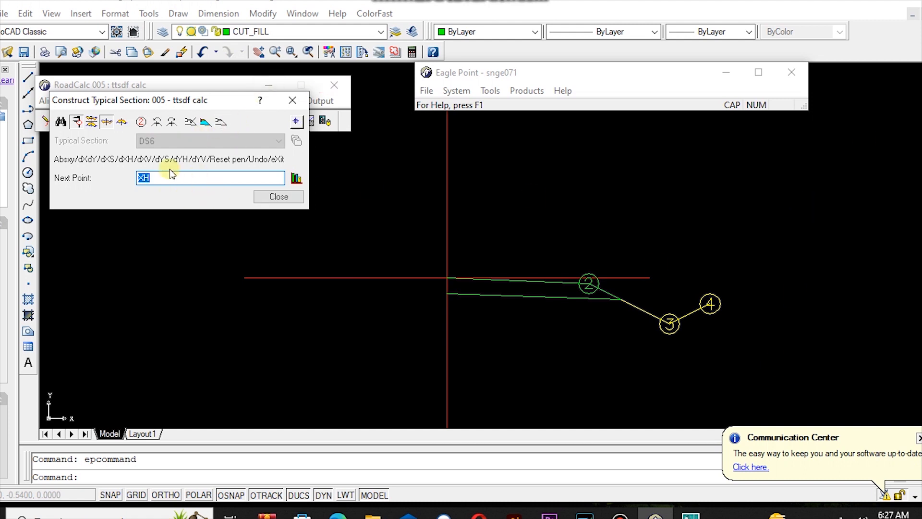
End the point sequence and mirror typical section DS6 from right to left.
{"action": "type", "text": "X"}
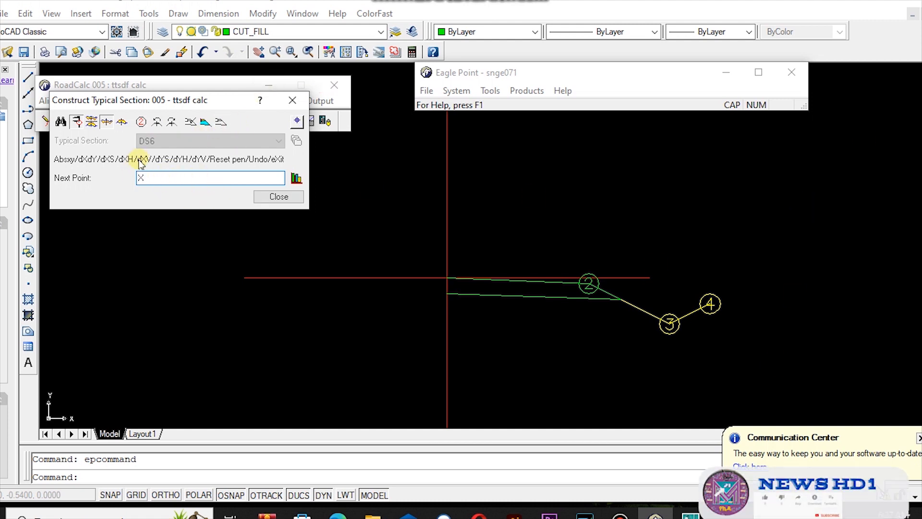
{"action": "key", "text": "Return"}
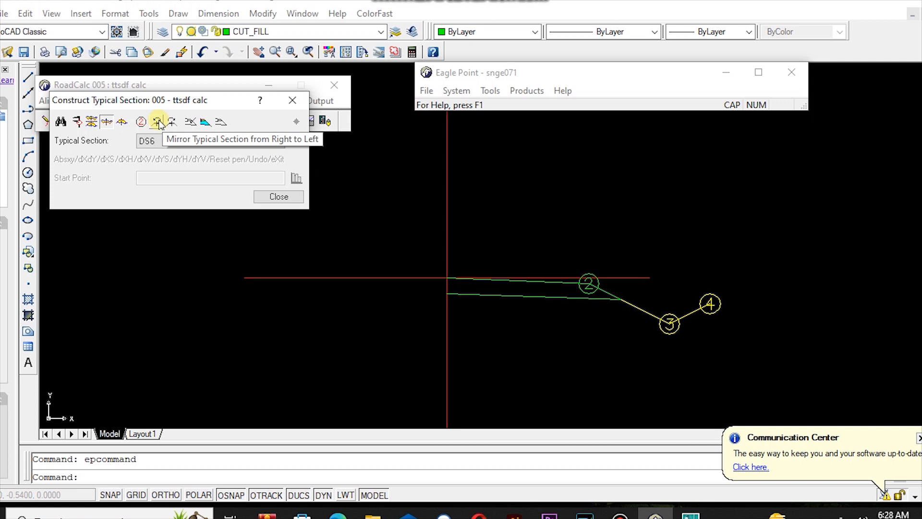
{"action": "left_click", "coordinate": [157, 122]}
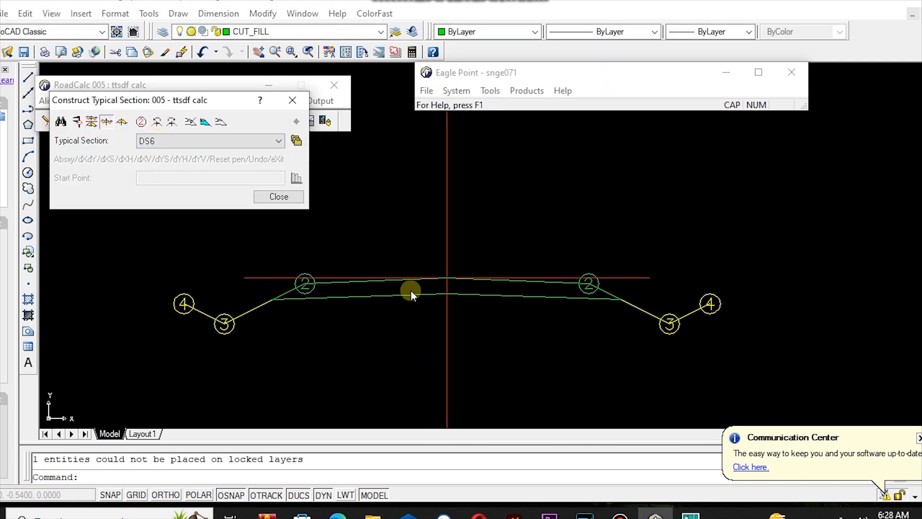
{"action": "left_click", "coordinate": [205, 122]}
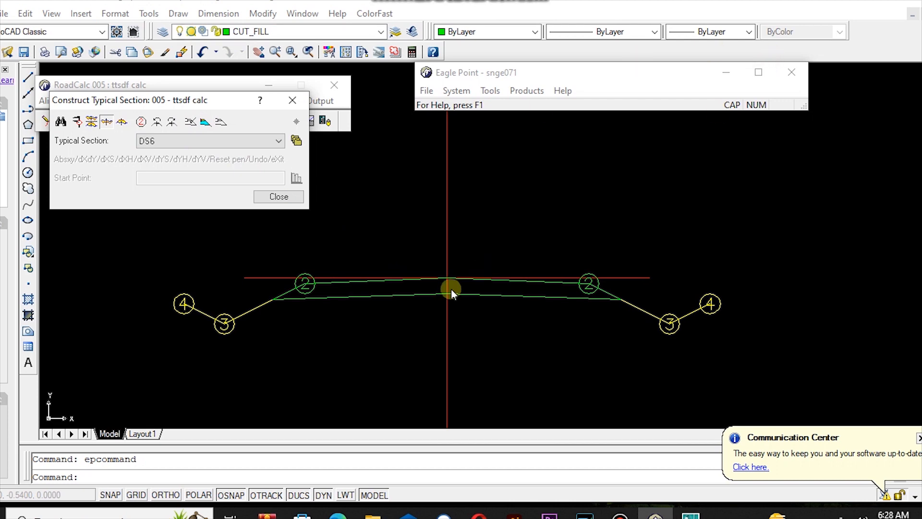
{"action": "left_click", "coordinate": [428, 284]}
{"action": "left_click", "coordinate": [429, 281]}
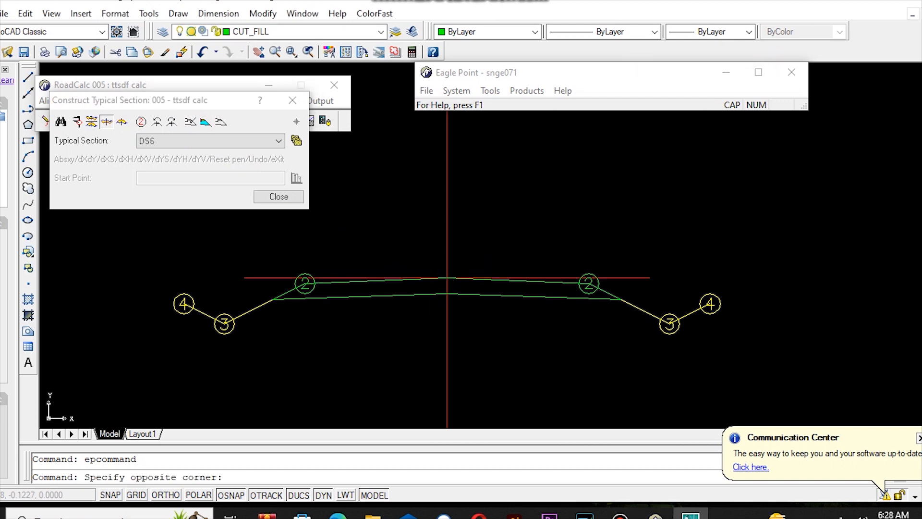
{"action": "left_click", "coordinate": [428, 280]}
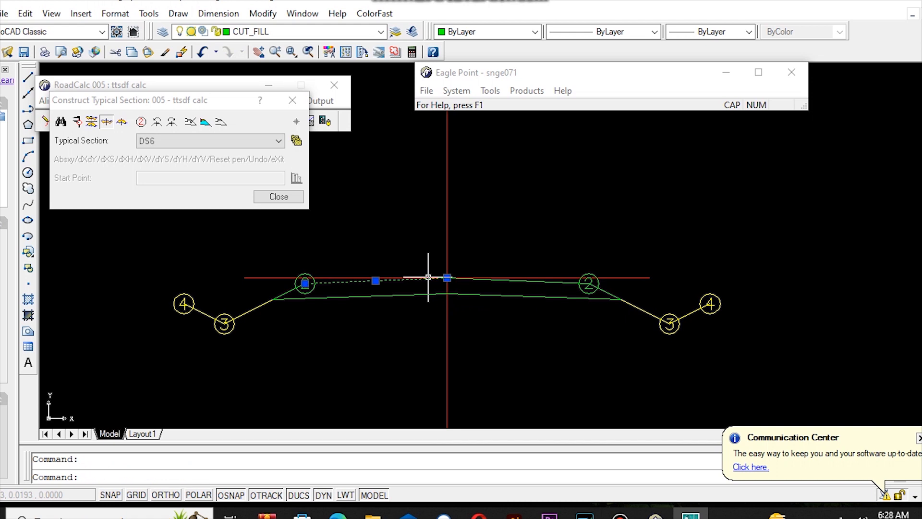
{"action": "left_click", "coordinate": [427, 195]}
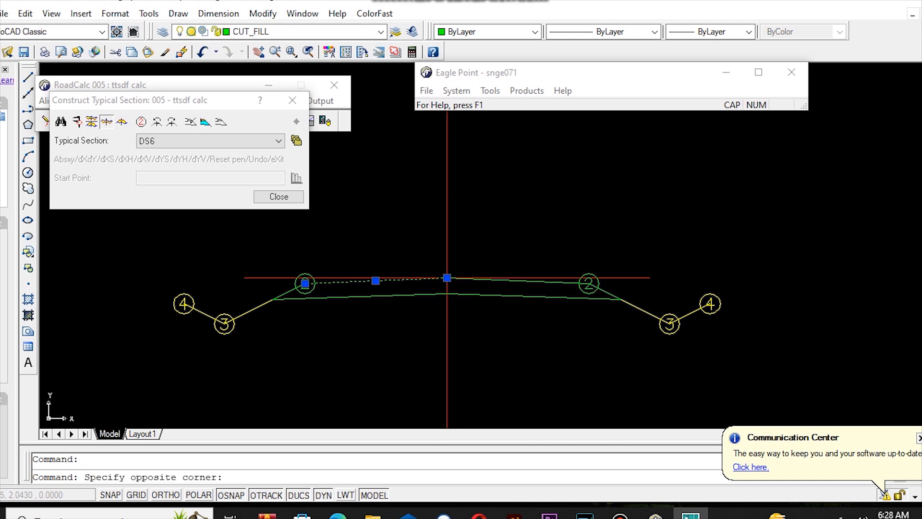
{"action": "left_click", "coordinate": [412, 187]}
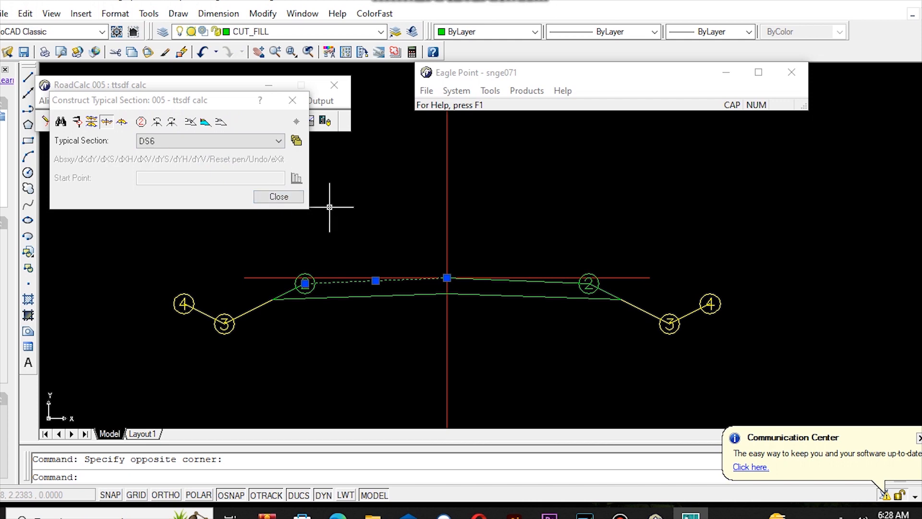
{"action": "left_click", "coordinate": [123, 124]}
{"action": "left_click", "coordinate": [128, 125]}
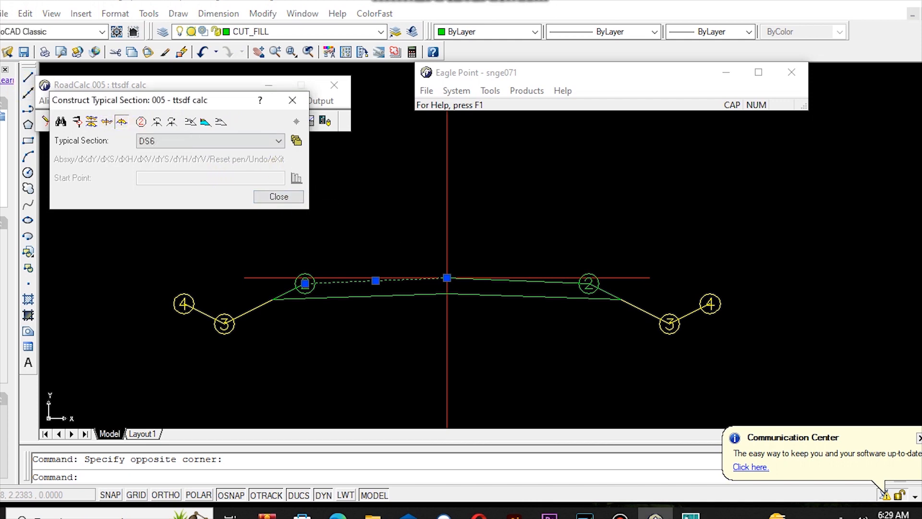
{"action": "left_click", "coordinate": [264, 199]}
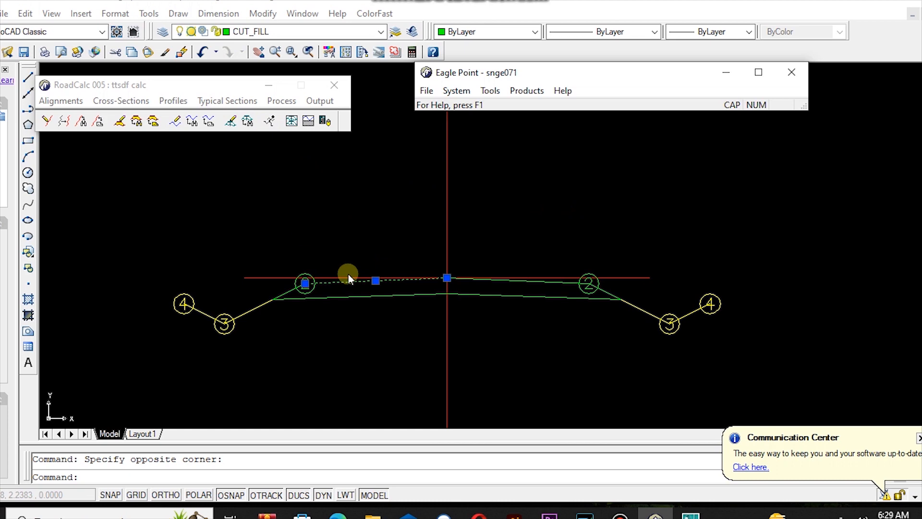
{"action": "left_click", "coordinate": [252, 102]}
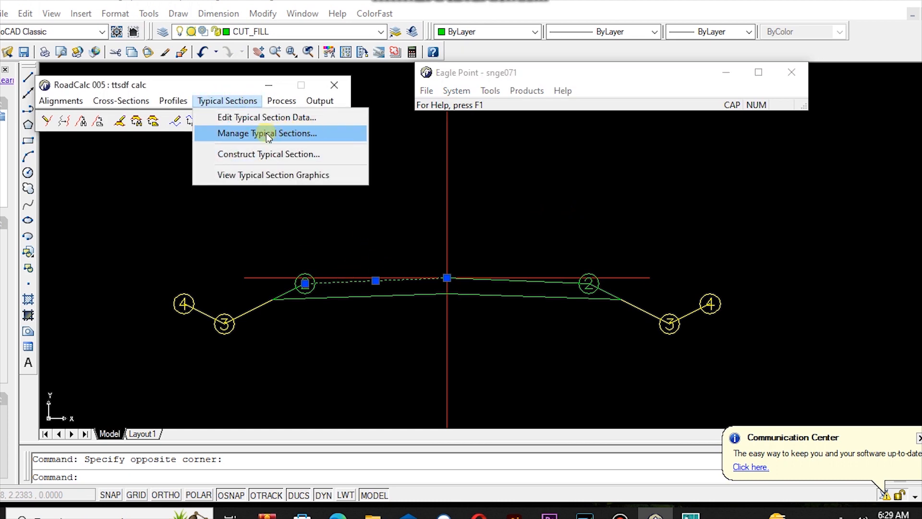
{"action": "left_click", "coordinate": [299, 155]}
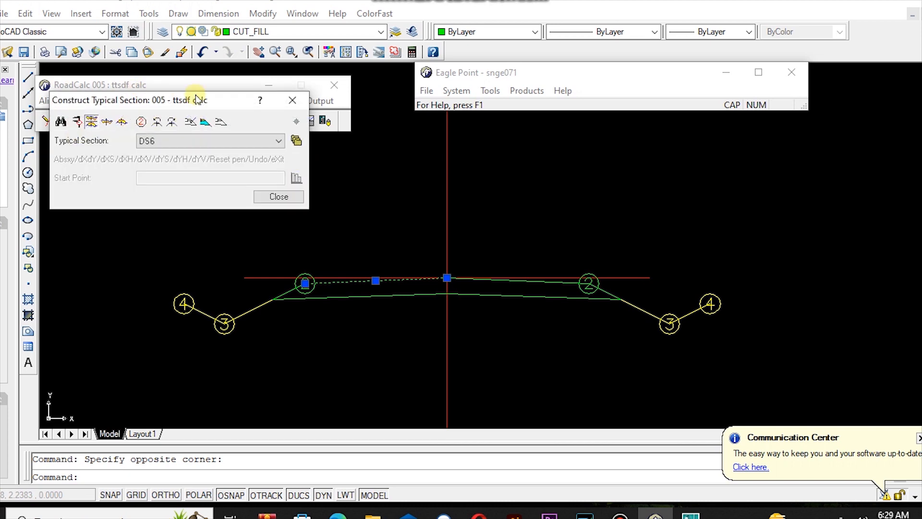
{"action": "left_click", "coordinate": [205, 123]}
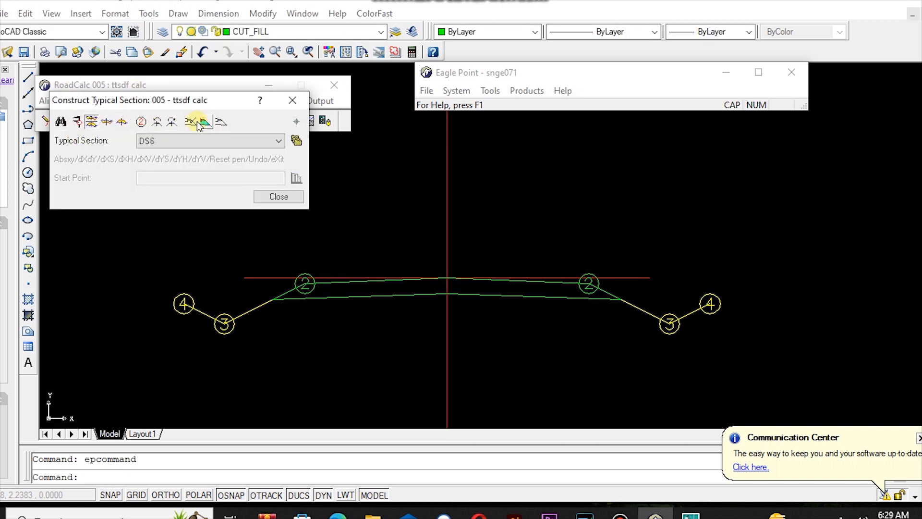
{"action": "left_click", "coordinate": [275, 195]}
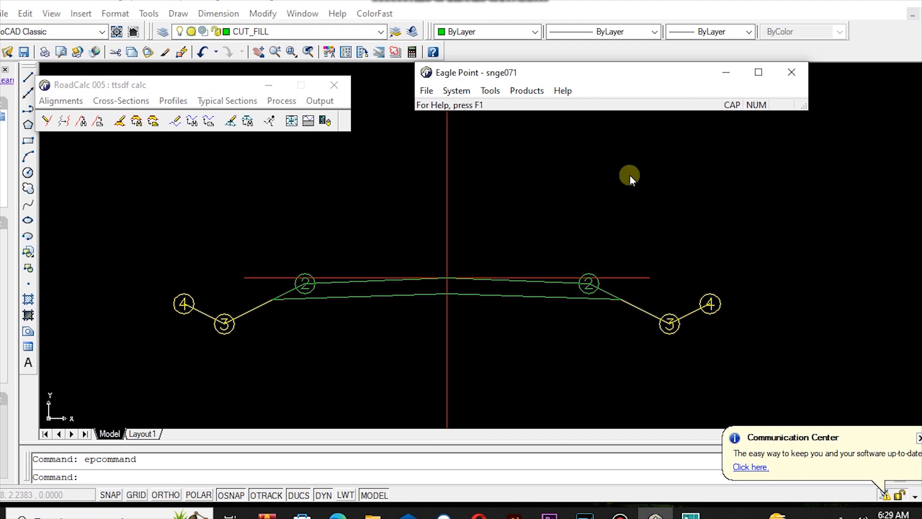
Review the alignment and profile associations and the options for a new PT code association without adding one.
{"action": "left_click", "coordinate": [240, 103]}
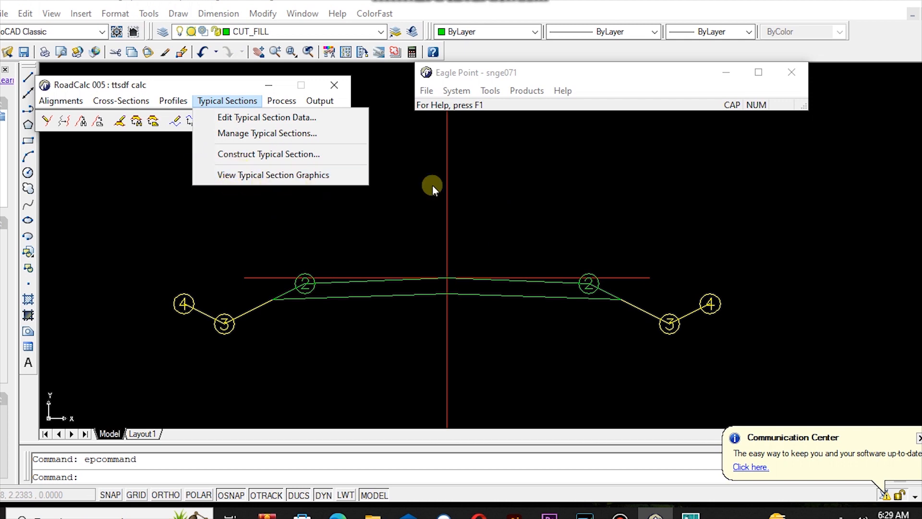
{"action": "mouse_move", "coordinate": [281, 101]}
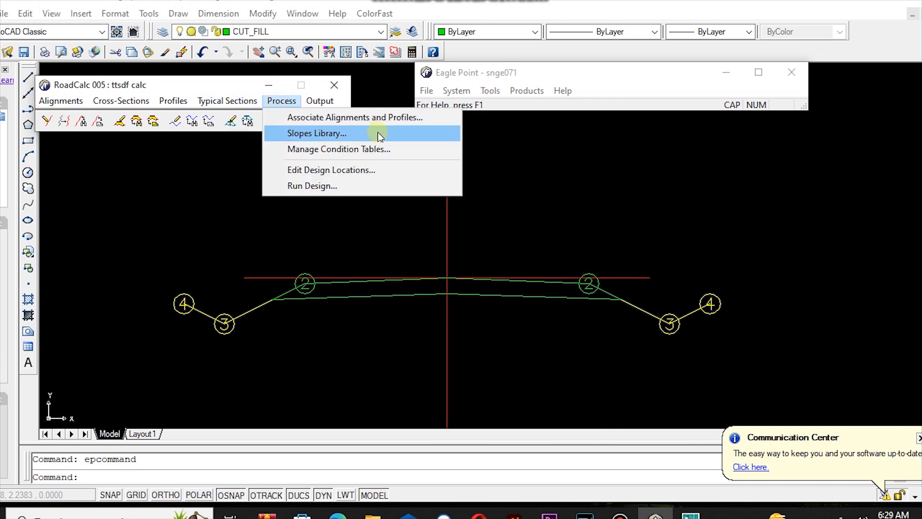
{"action": "left_click", "coordinate": [380, 118]}
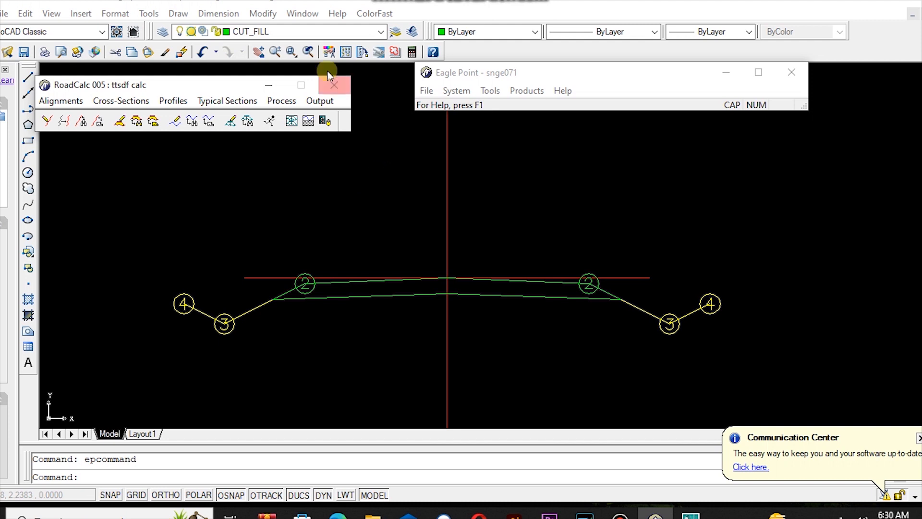
{"action": "left_click", "coordinate": [293, 103]}
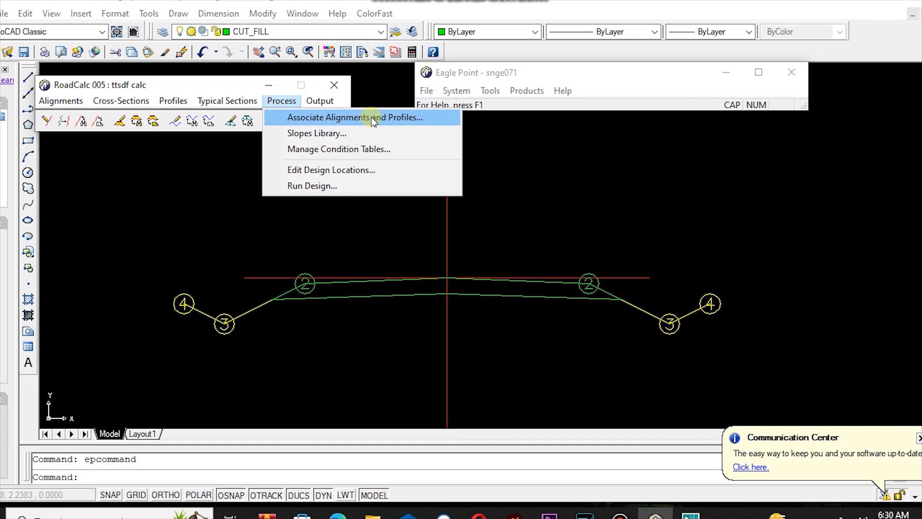
{"action": "left_click", "coordinate": [437, 118]}
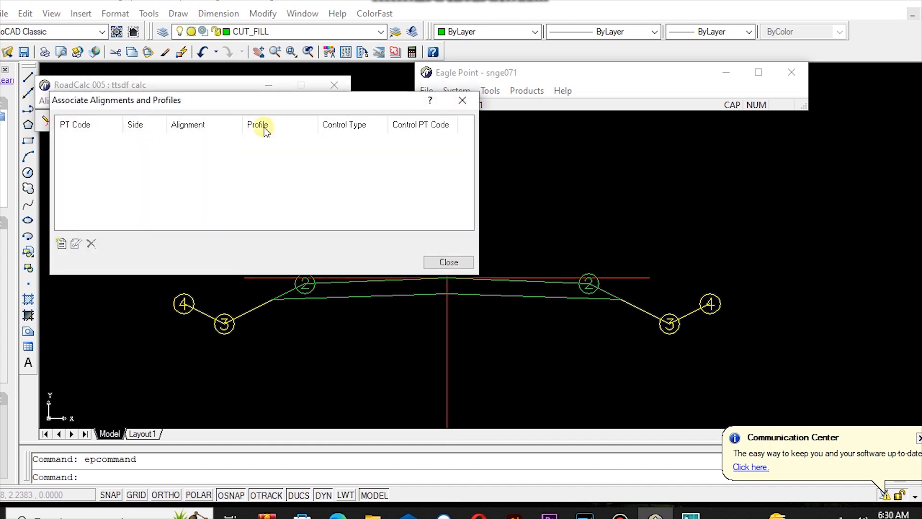
{"action": "left_click", "coordinate": [62, 243]}
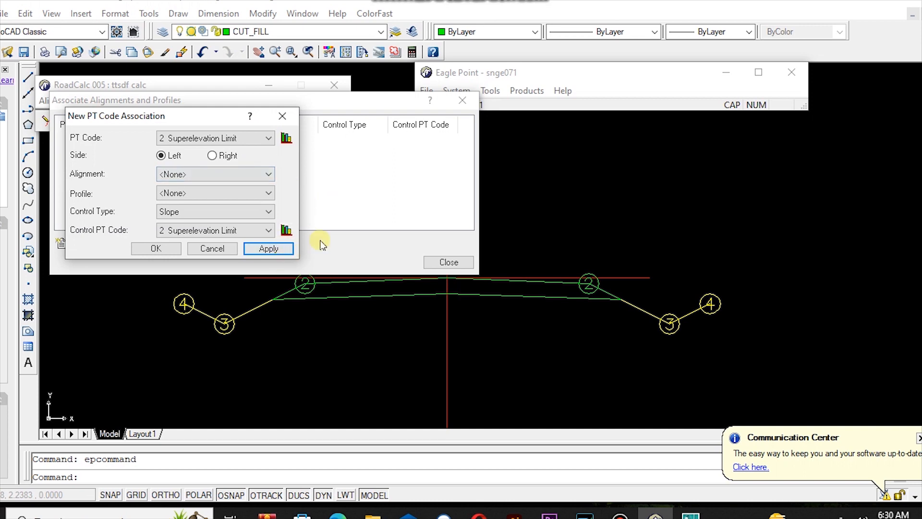
{"action": "left_click", "coordinate": [282, 116]}
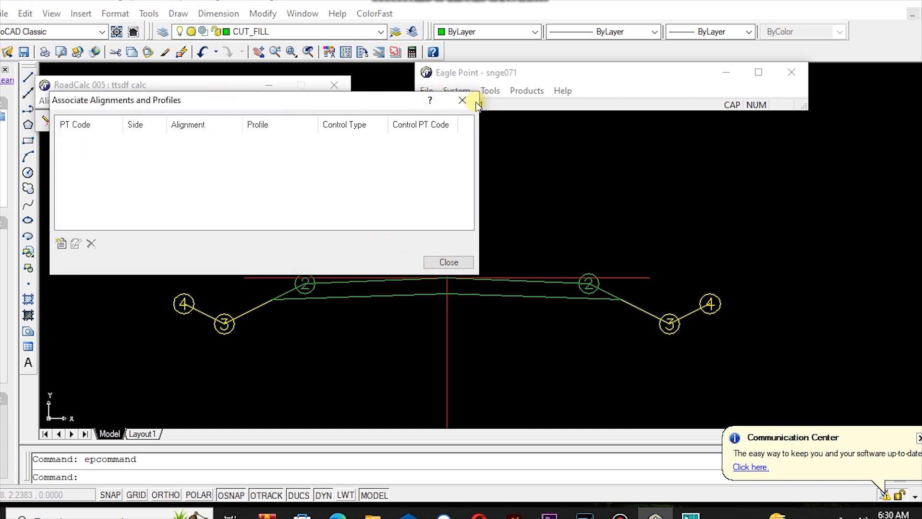
{"action": "left_click", "coordinate": [462, 100]}
Examine the benching entries in the Slopes Library.
{"action": "left_click", "coordinate": [282, 101]}
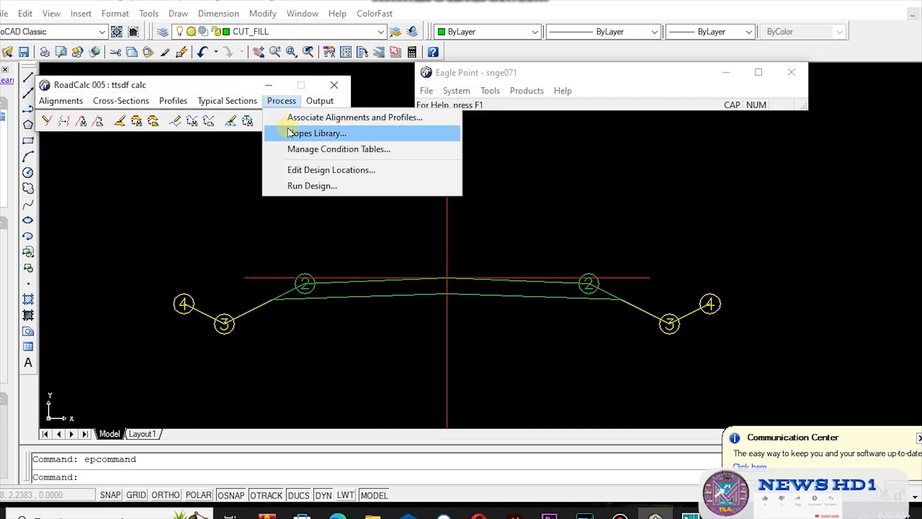
{"action": "left_click", "coordinate": [368, 129]}
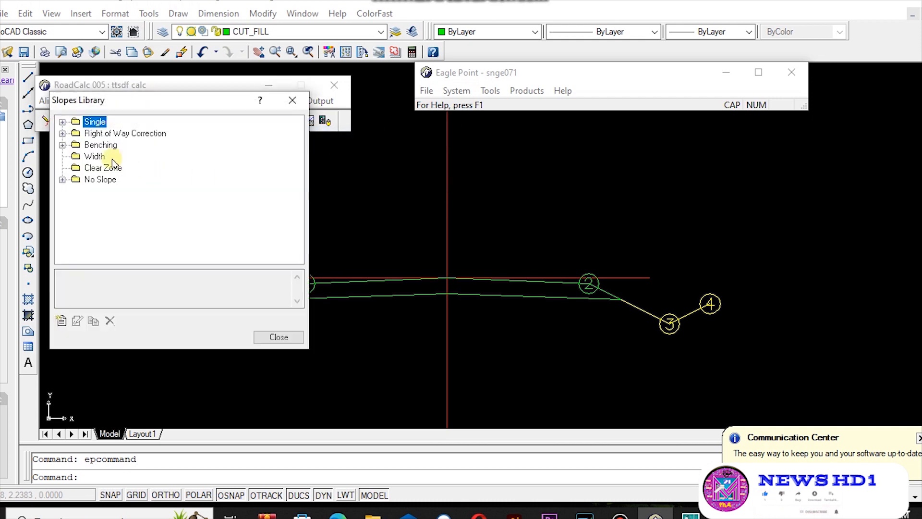
{"action": "left_click", "coordinate": [63, 145]}
{"action": "left_click", "coordinate": [63, 145]}
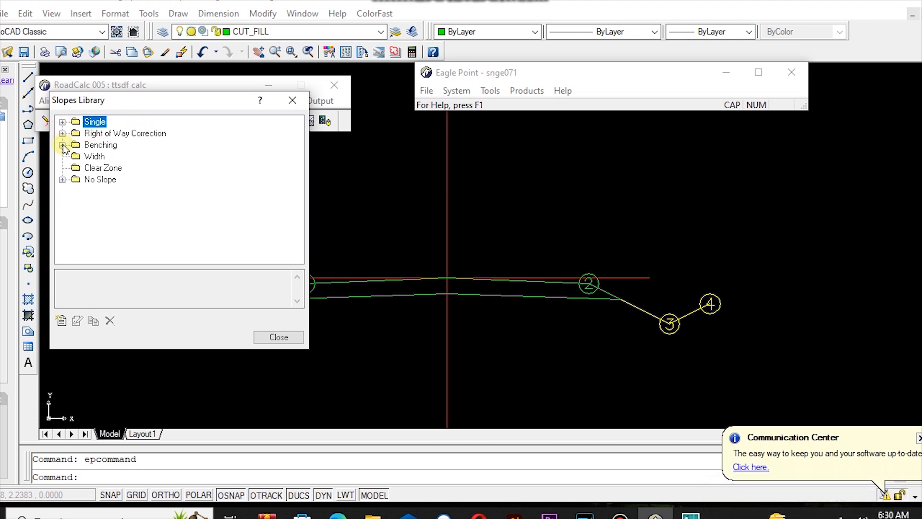
{"action": "left_click", "coordinate": [63, 145]}
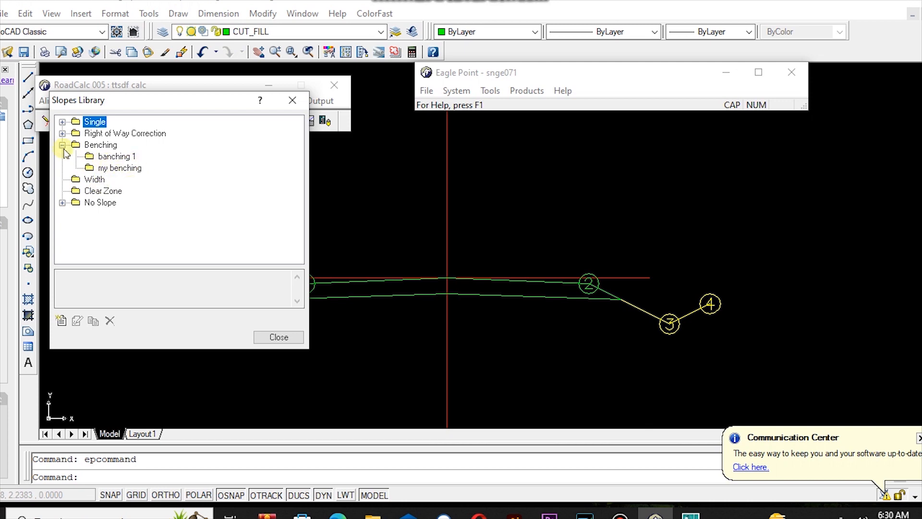
{"action": "left_click", "coordinate": [278, 337]}
Check the existing condition tables and the typical section and condition table entries under the design locations.
{"action": "left_click", "coordinate": [281, 100]}
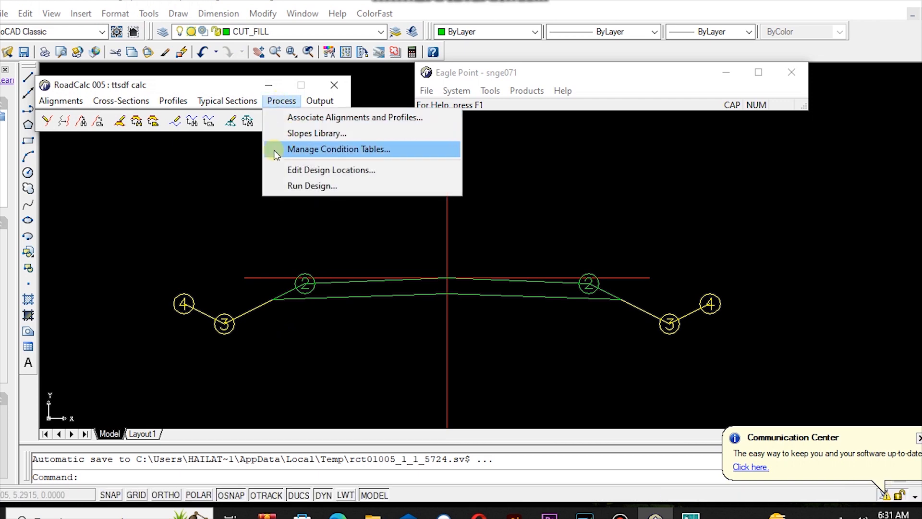
{"action": "left_click", "coordinate": [317, 150]}
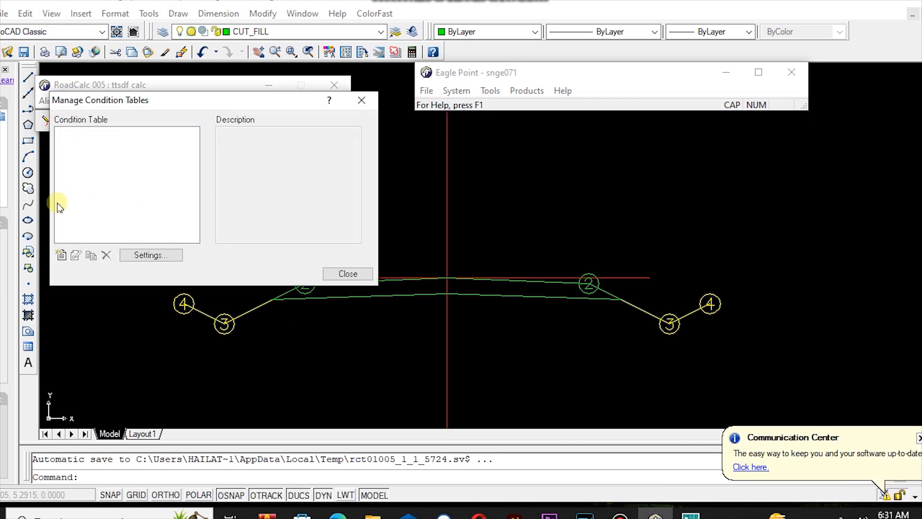
{"action": "left_click", "coordinate": [347, 274]}
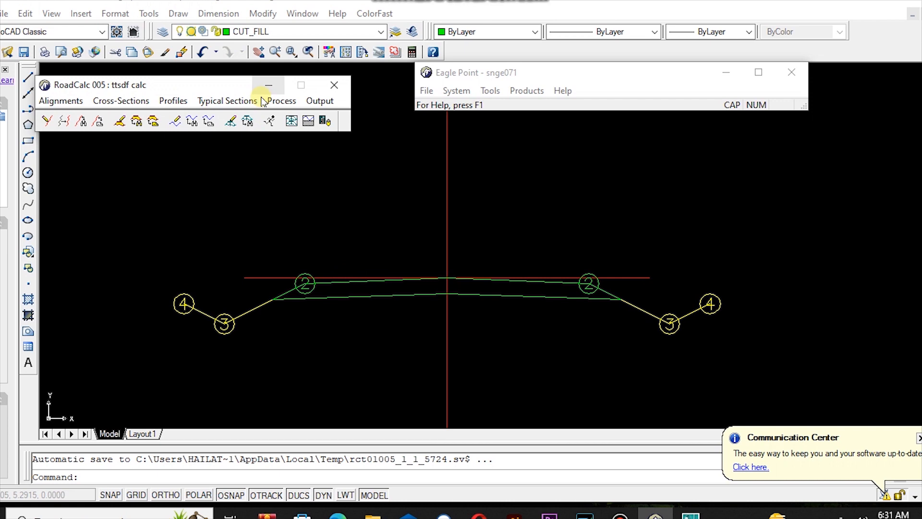
{"action": "left_click", "coordinate": [281, 101]}
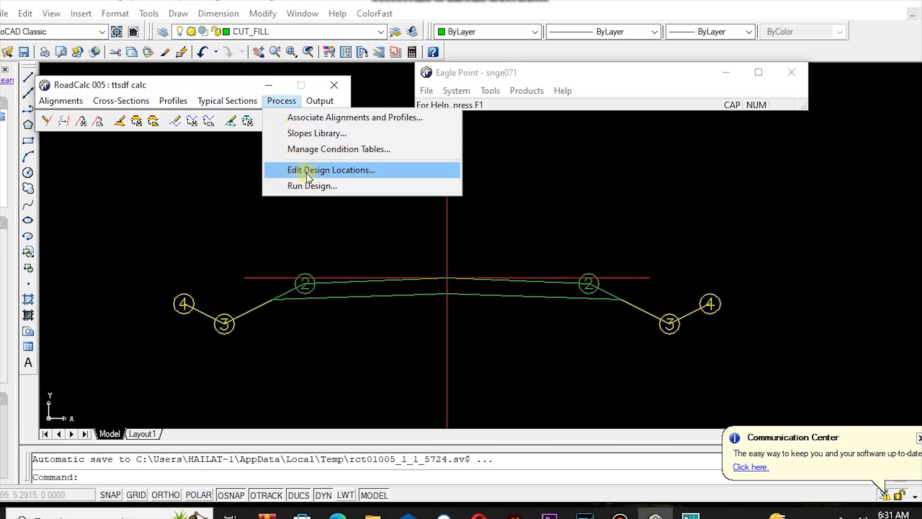
{"action": "left_click", "coordinate": [393, 169]}
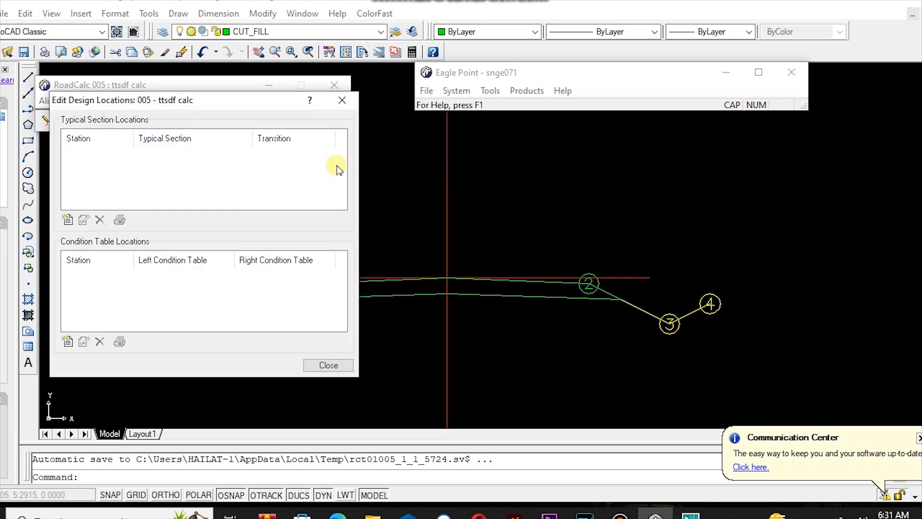
{"action": "left_click", "coordinate": [342, 100]}
Start a new condition table and name it CO.
{"action": "left_click", "coordinate": [282, 101]}
{"action": "left_click", "coordinate": [353, 148]}
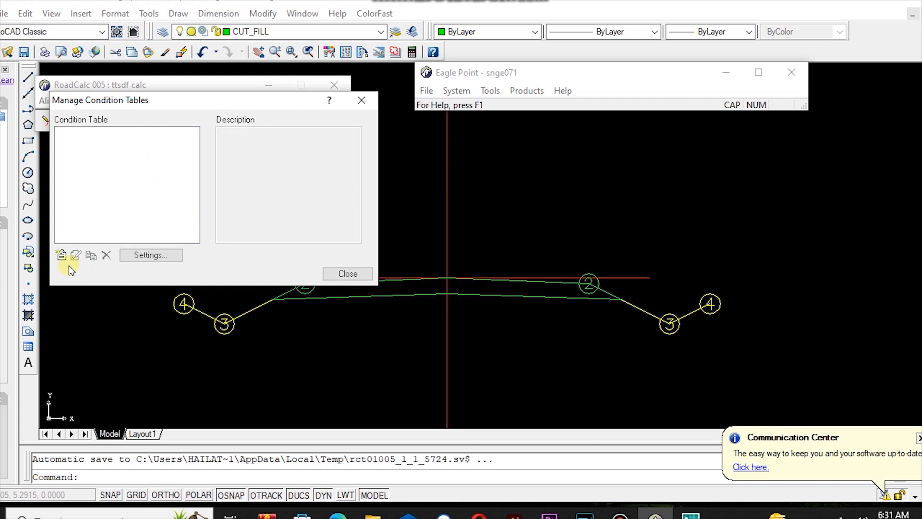
{"action": "left_click", "coordinate": [61, 254]}
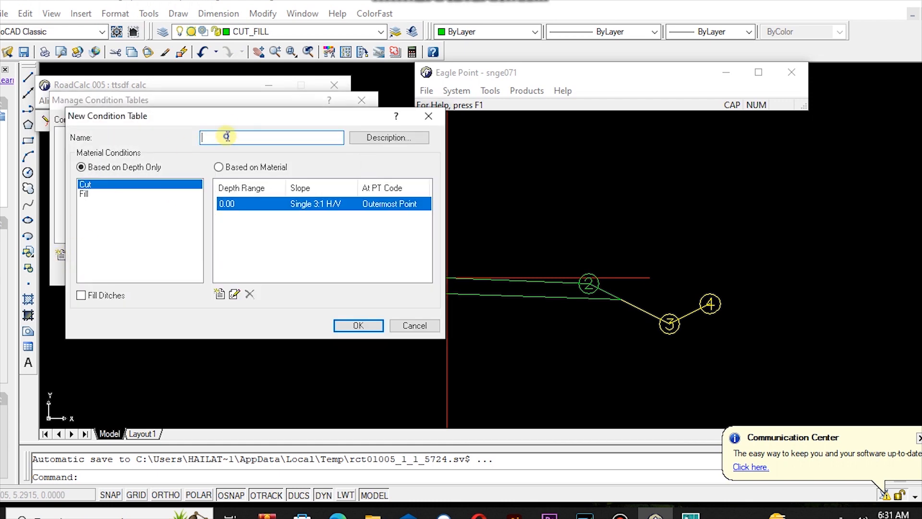
{"action": "type", "text": "CO"}
{"action": "left_click", "coordinate": [220, 294]}
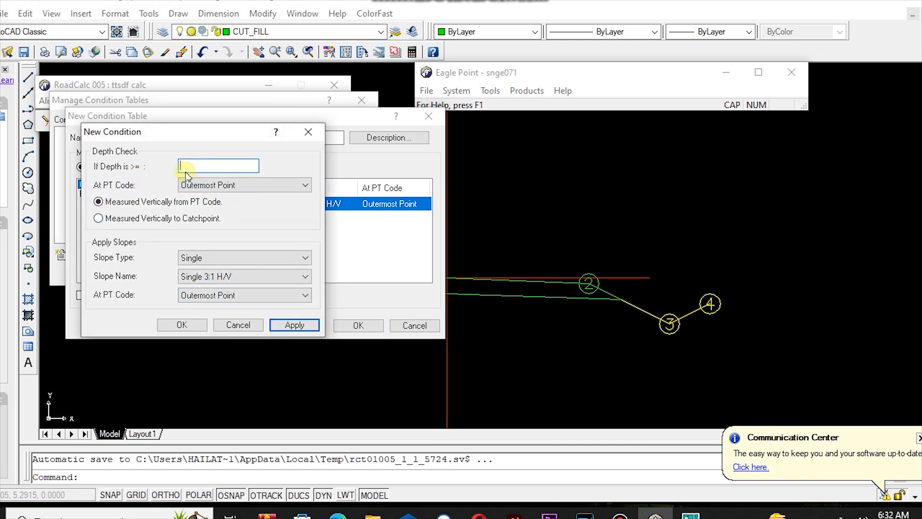
{"action": "left_click", "coordinate": [213, 187]}
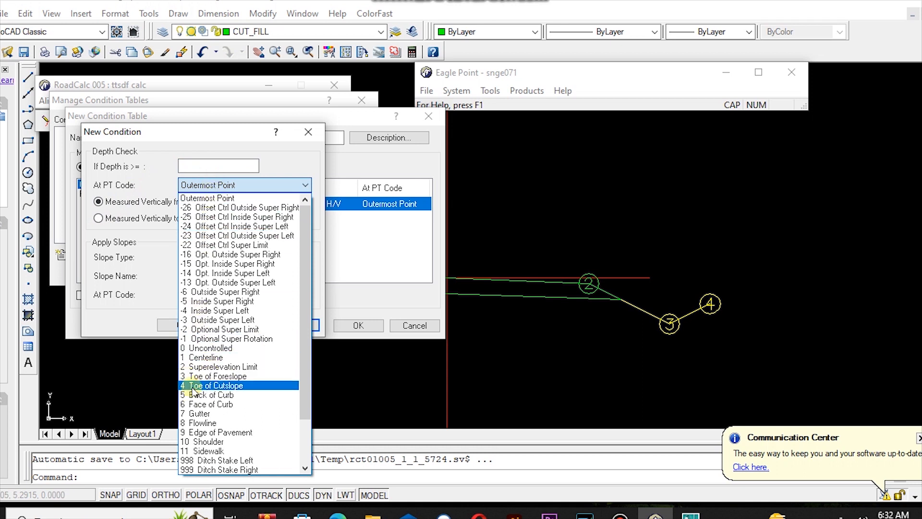
{"action": "left_click", "coordinate": [225, 386]}
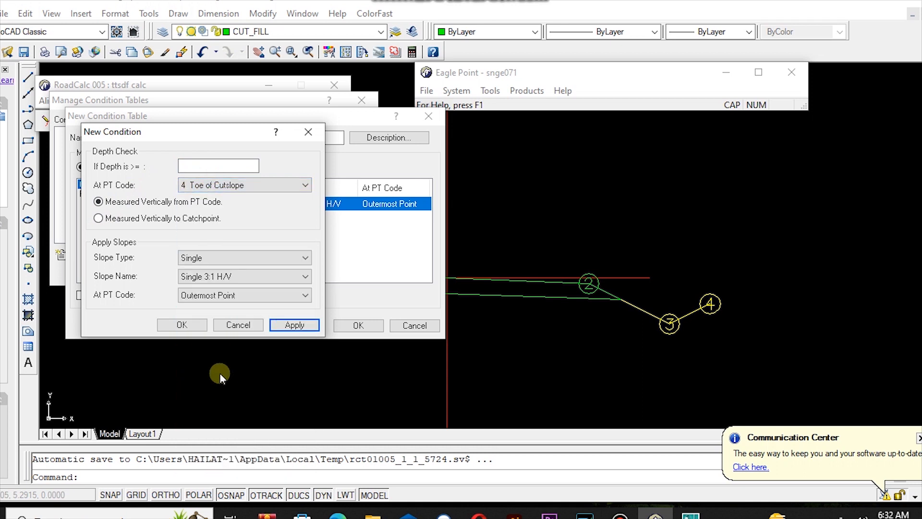
{"action": "left_click", "coordinate": [215, 295]}
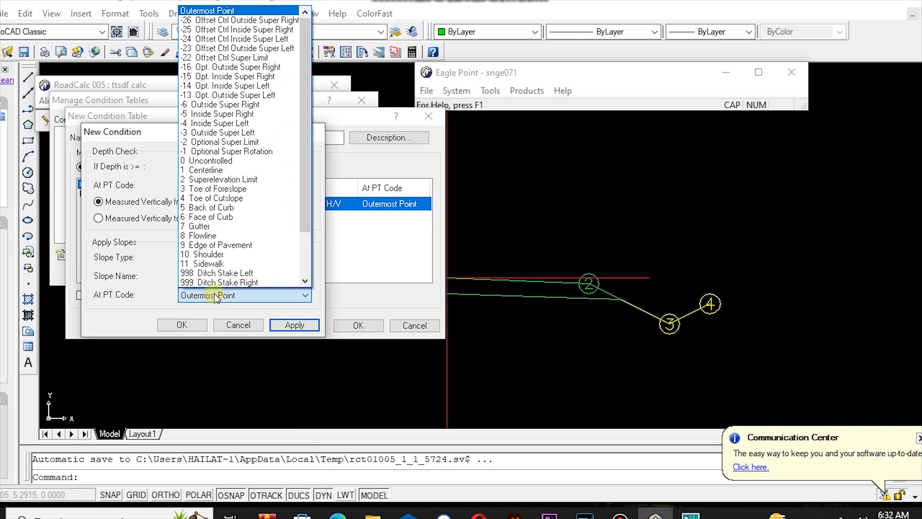
{"action": "left_click", "coordinate": [207, 198]}
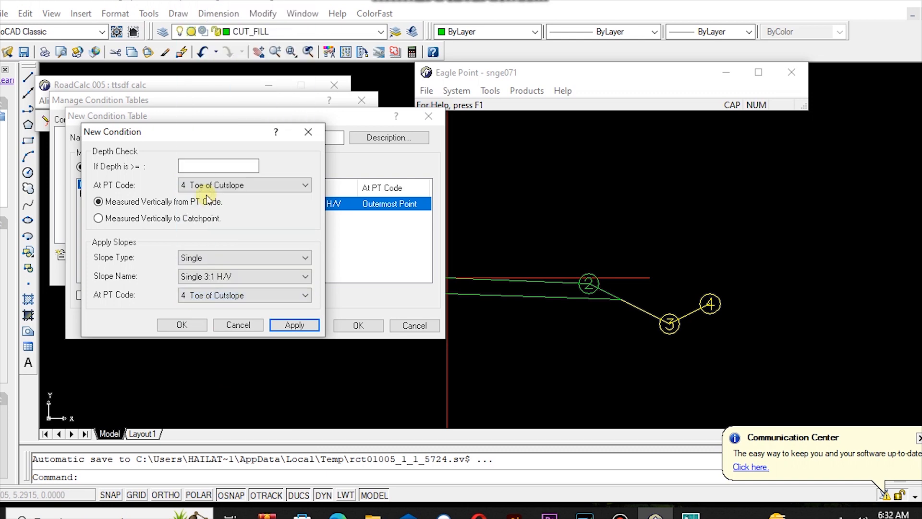
{"action": "left_click", "coordinate": [99, 218]}
{"action": "left_click", "coordinate": [291, 325]}
{"action": "left_click", "coordinate": [334, 265]}
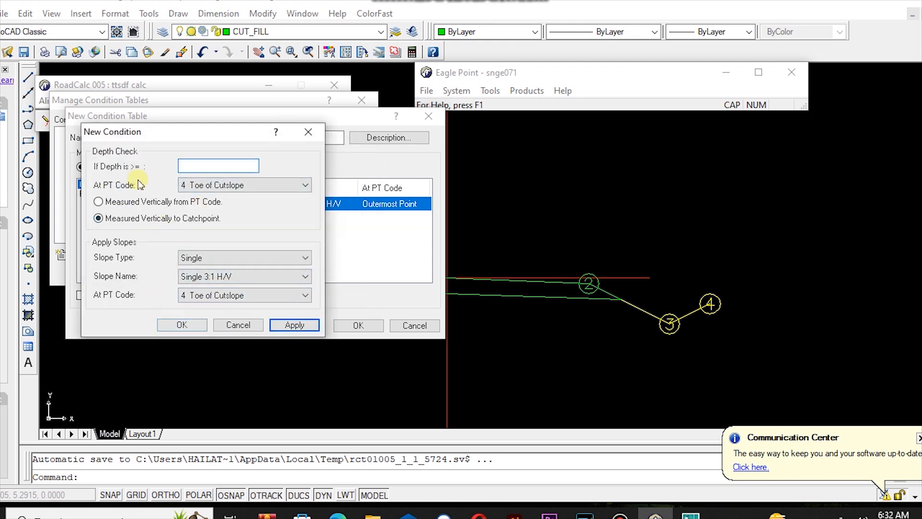
{"action": "left_click", "coordinate": [181, 324]}
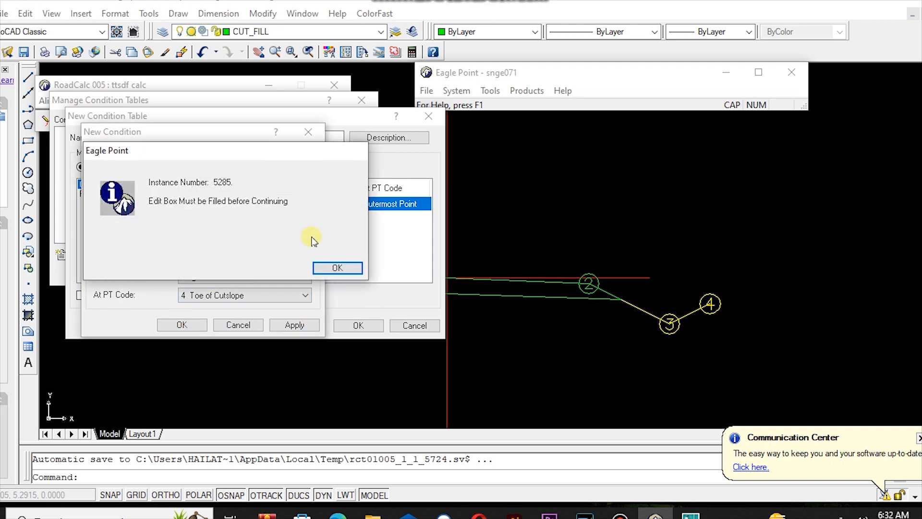
{"action": "left_click", "coordinate": [338, 267]}
{"action": "left_click", "coordinate": [243, 325]}
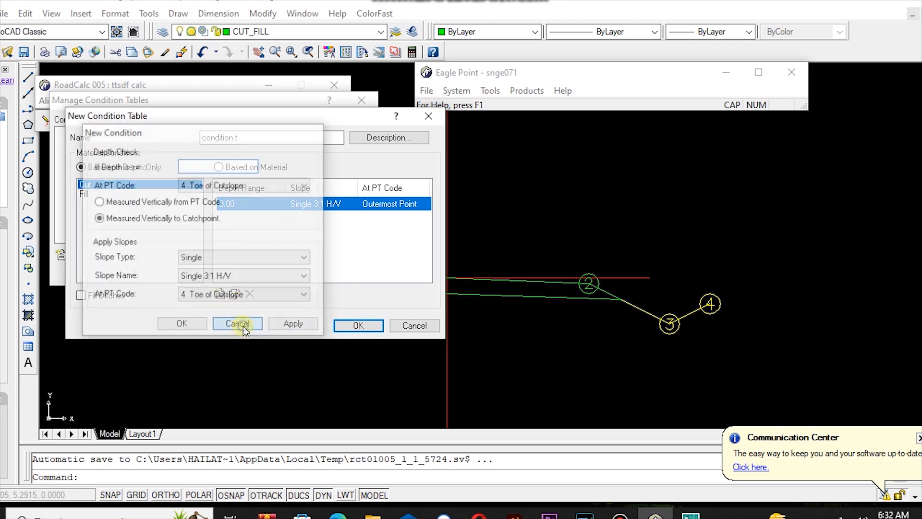
Modify the 0.00 cut condition to measure vertically to catchpoint, with 4 Toe of Cutslope for both the depth check and applied slope.
{"action": "double_click", "coordinate": [263, 203]}
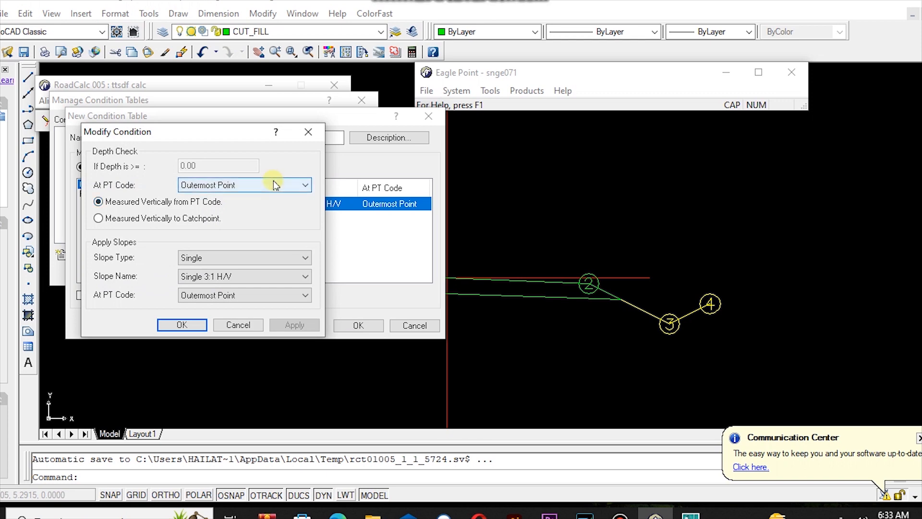
{"action": "left_click", "coordinate": [130, 218]}
{"action": "left_click", "coordinate": [278, 186]}
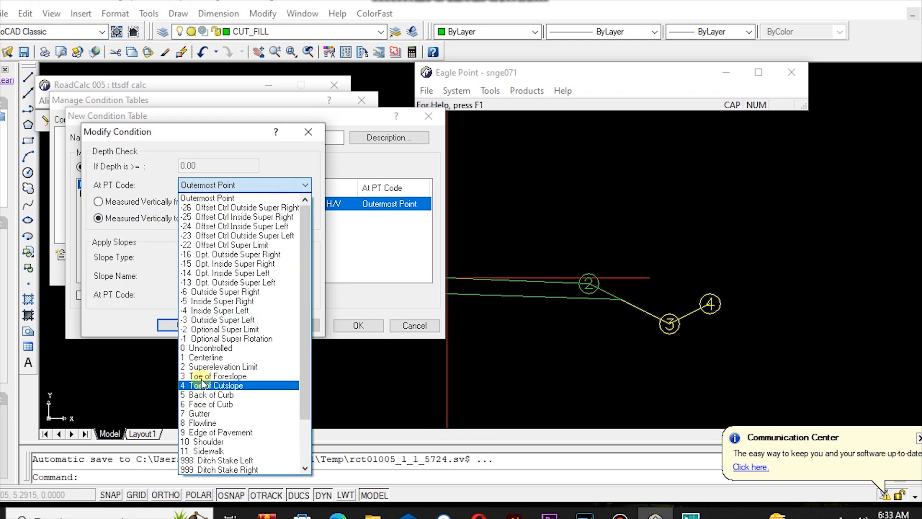
{"action": "left_click", "coordinate": [238, 388]}
{"action": "left_click", "coordinate": [230, 295]}
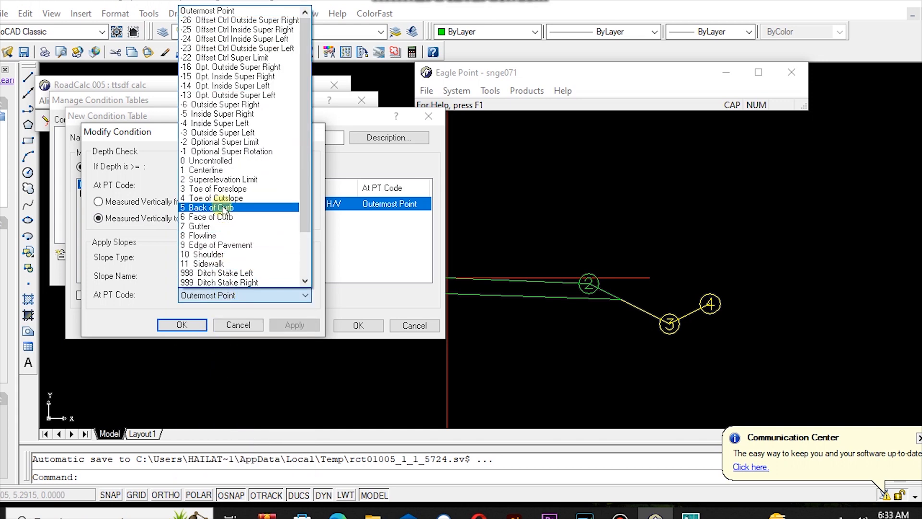
{"action": "left_click", "coordinate": [236, 199]}
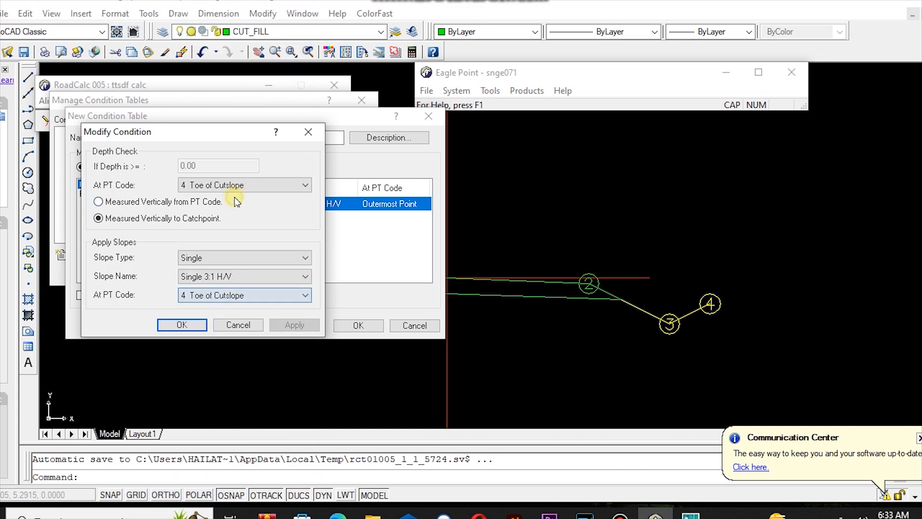
{"action": "left_click", "coordinate": [182, 324]}
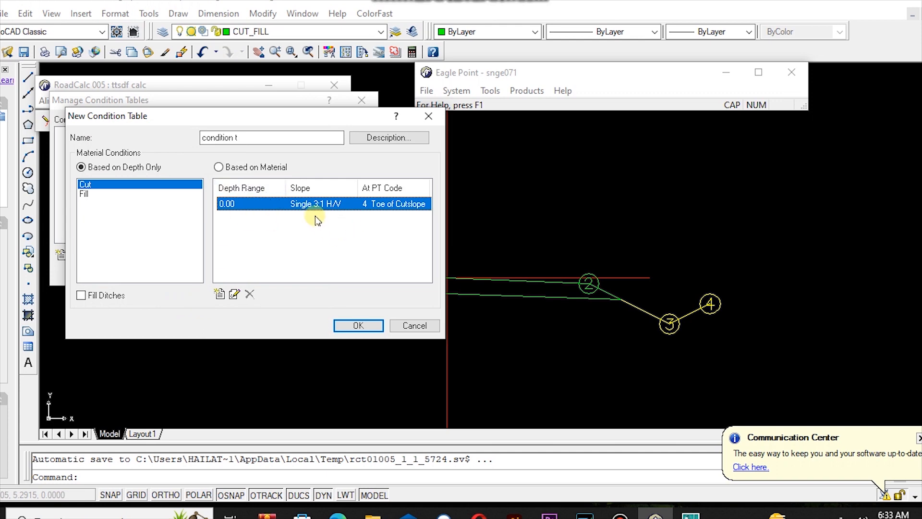
Add a cut condition for depth >= 1 with slope Single 3:1 H/V, measured to catchpoint and using 4 Toe of Cutslope for both PT codes.
{"action": "left_click", "coordinate": [219, 294]}
{"action": "type", "text": "1"}
{"action": "left_click", "coordinate": [235, 185]}
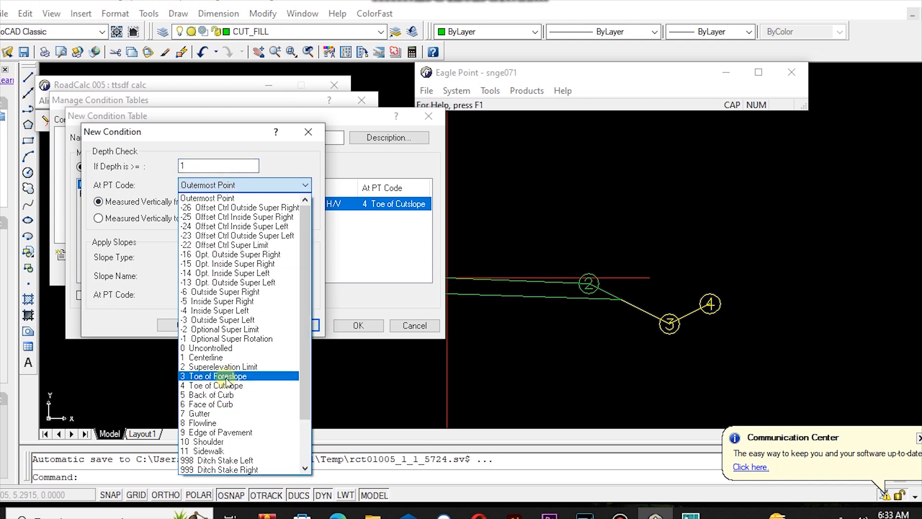
{"action": "left_click", "coordinate": [225, 386]}
{"action": "left_click", "coordinate": [120, 218]}
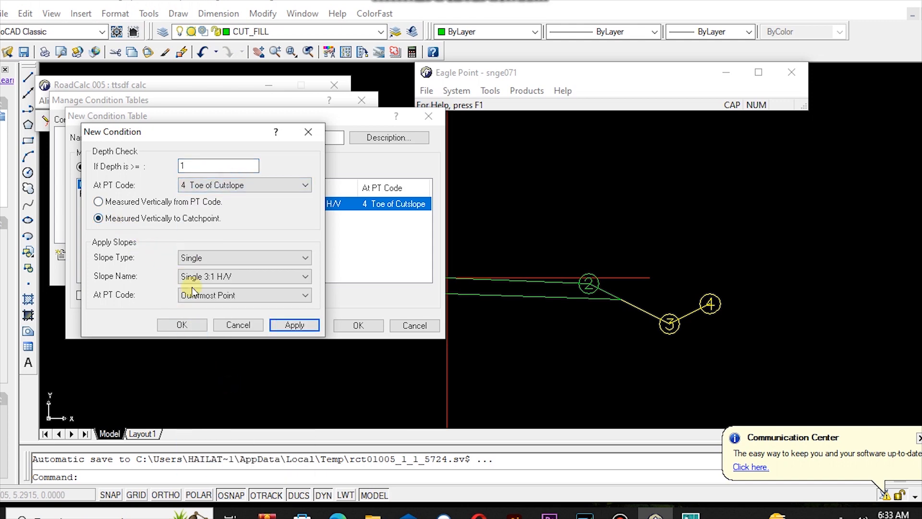
{"action": "left_click", "coordinate": [231, 295]}
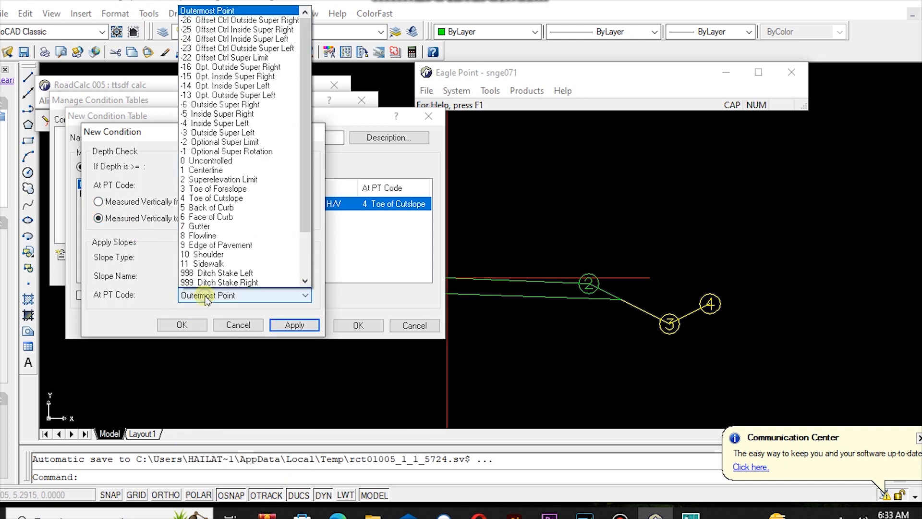
{"action": "left_click", "coordinate": [215, 199]}
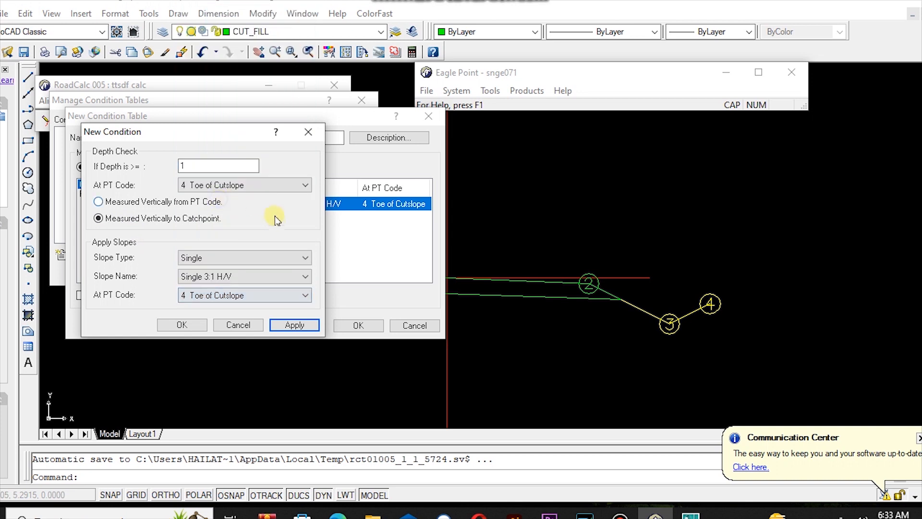
{"action": "left_click", "coordinate": [247, 258]}
{"action": "left_click", "coordinate": [246, 259]}
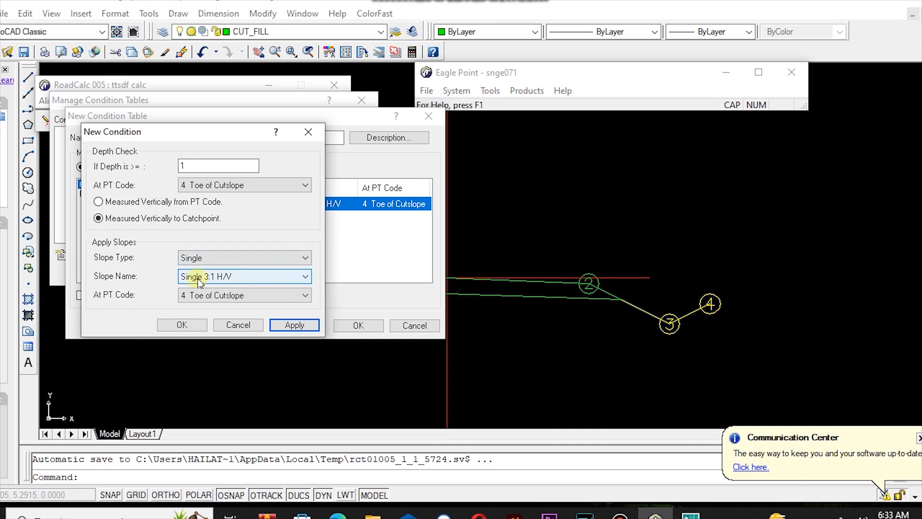
{"action": "left_click", "coordinate": [295, 325]}
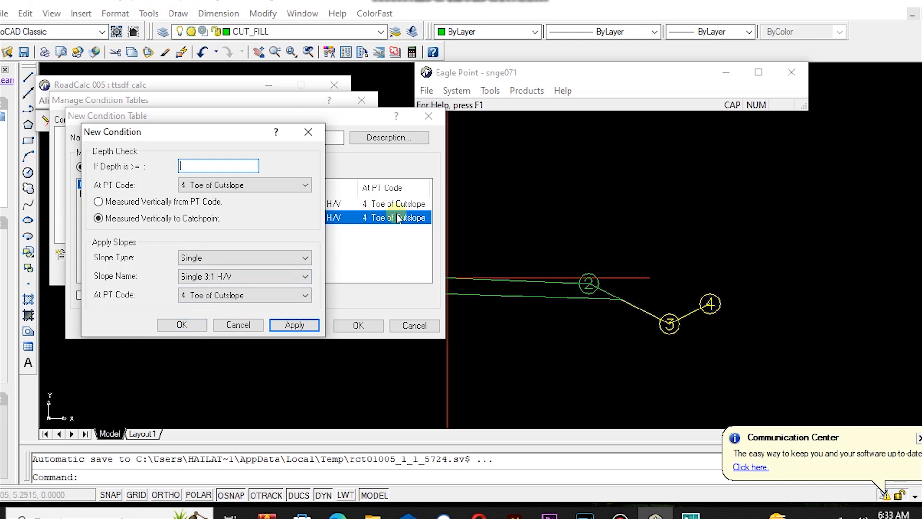
Add another cut condition for depth >= 2 with the same Single 3:1 H/V slope and Toe of Cutslope codes.
{"action": "left_click", "coordinate": [197, 166]}
{"action": "type", "text": "2"}
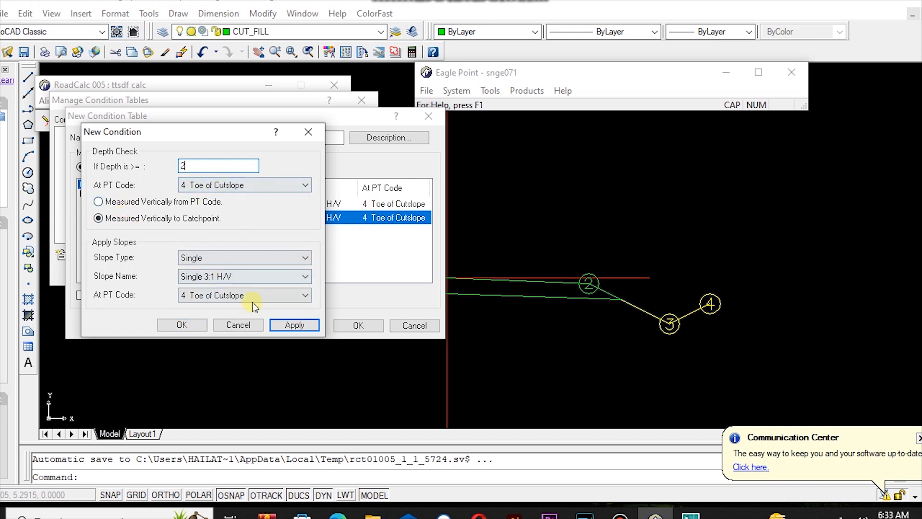
{"action": "left_click", "coordinate": [294, 325]}
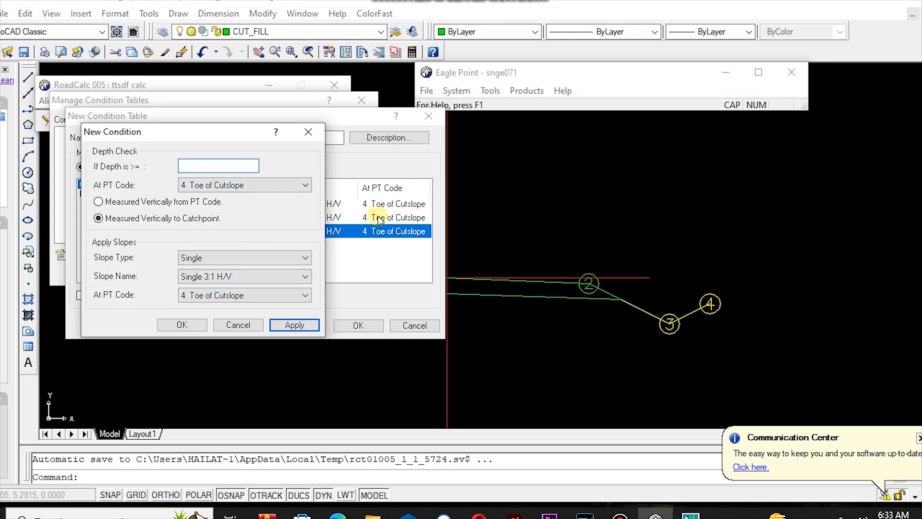
Add a cut condition for depth >= 10 that applies the Benching slope type with my benching at 4 Toe of Cutslope.
{"action": "left_click", "coordinate": [210, 166]}
{"action": "type", "text": "10"}
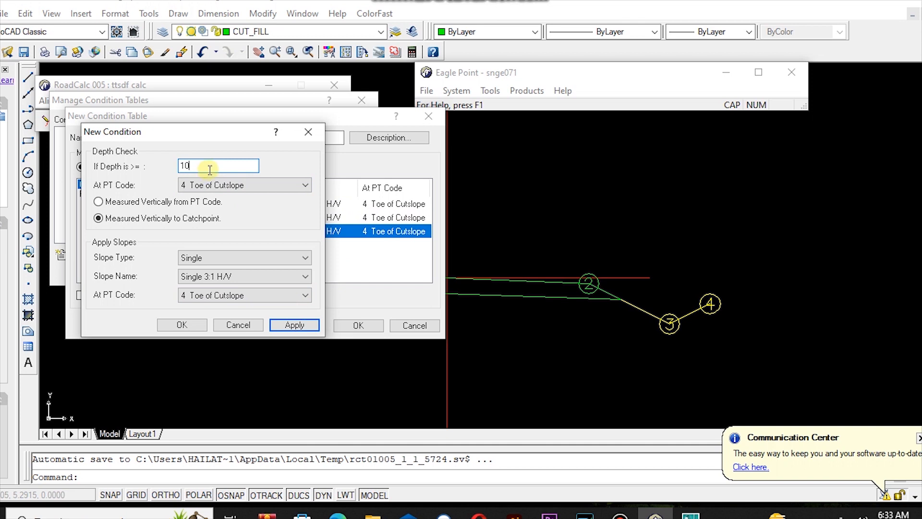
{"action": "left_click", "coordinate": [259, 258]}
{"action": "left_click", "coordinate": [207, 289]}
{"action": "left_click", "coordinate": [245, 276]}
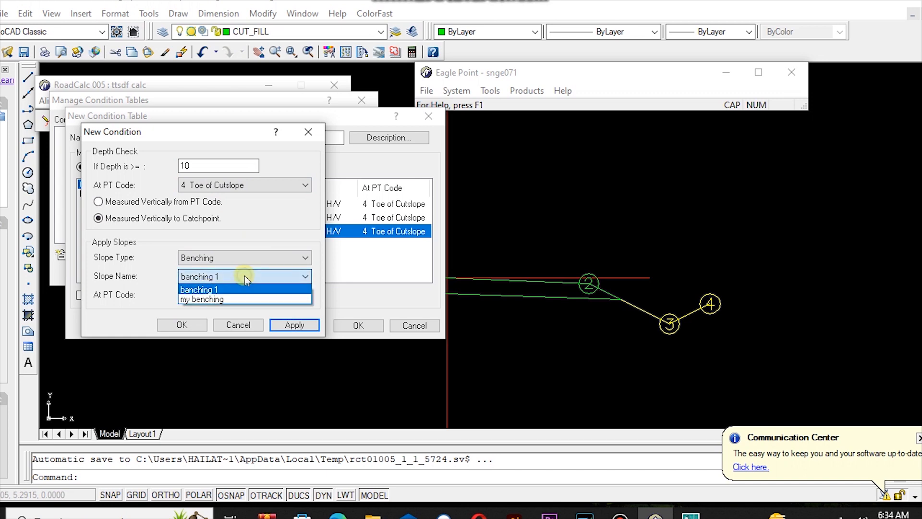
{"action": "left_click", "coordinate": [226, 299]}
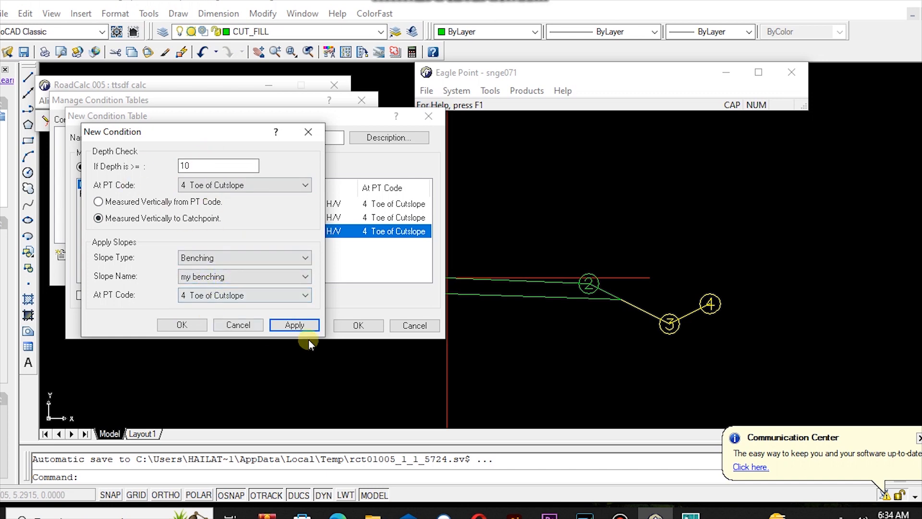
{"action": "left_click", "coordinate": [183, 325]}
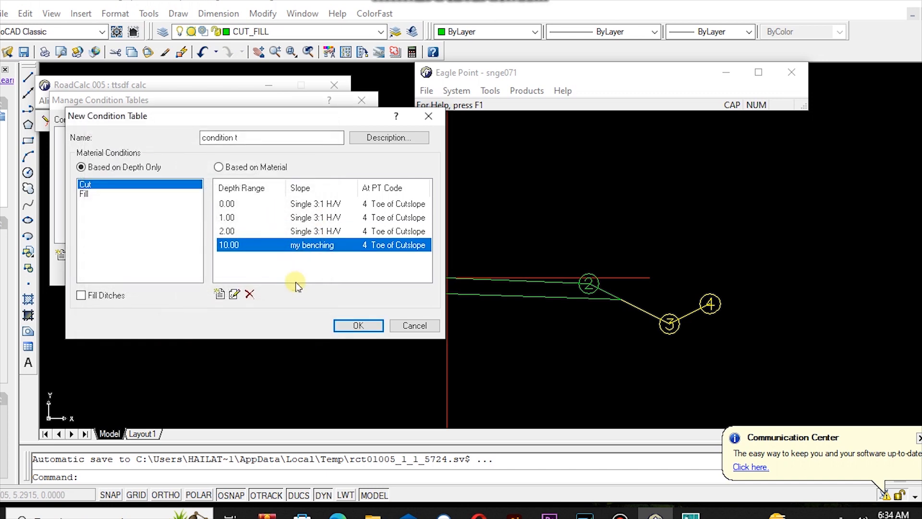
Modify the 0.00 fill condition to measure vertically to catchpoint, with 2 Superelevation Limit for both PT codes.
{"action": "left_click", "coordinate": [84, 195]}
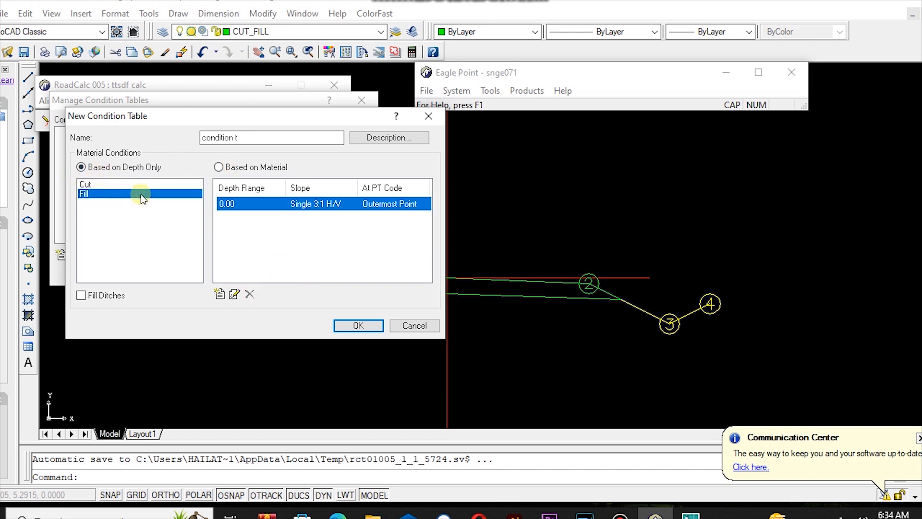
{"action": "double_click", "coordinate": [297, 204]}
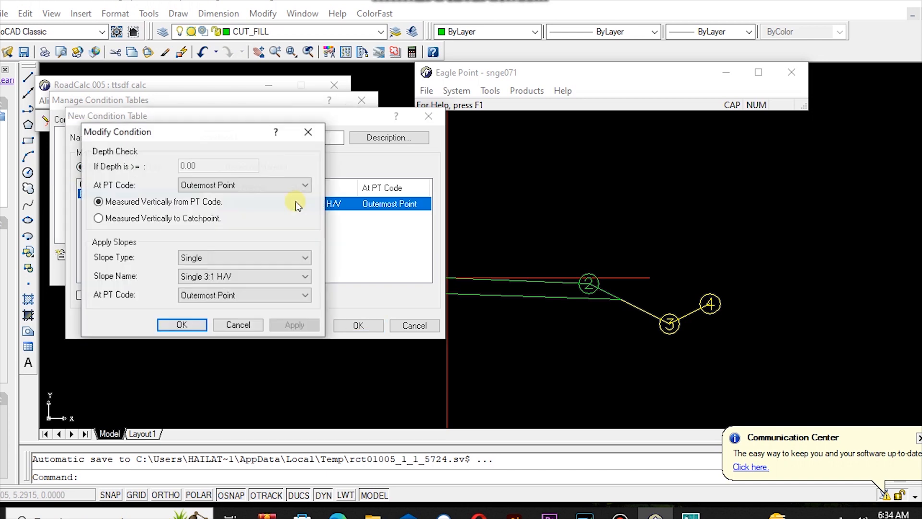
{"action": "left_click", "coordinate": [207, 185]}
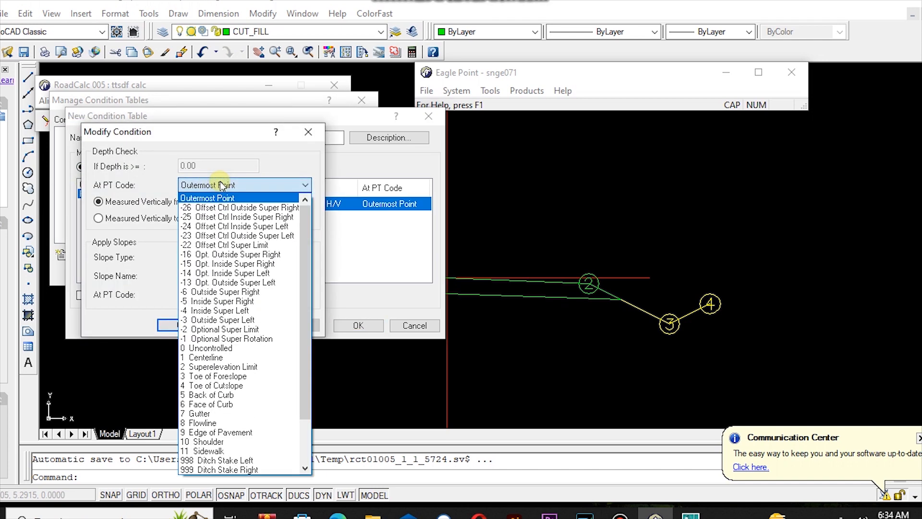
{"action": "left_click", "coordinate": [235, 367]}
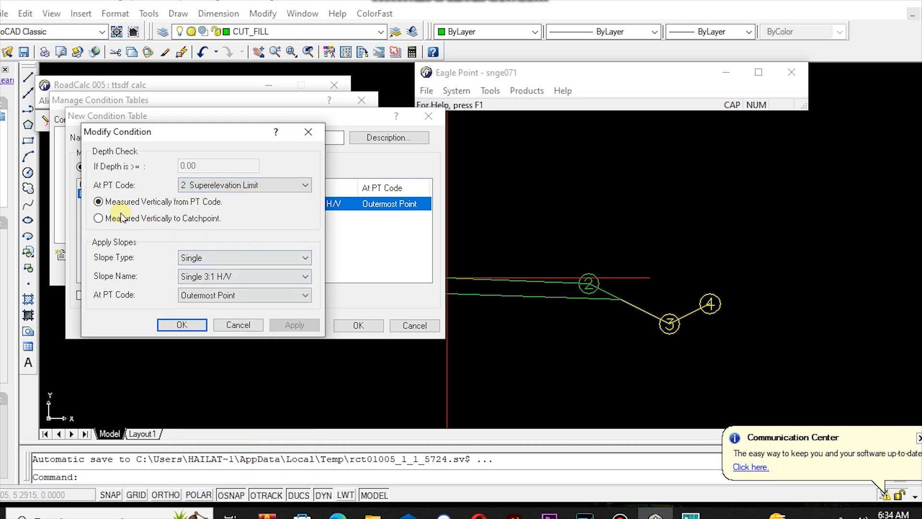
{"action": "left_click", "coordinate": [234, 295]}
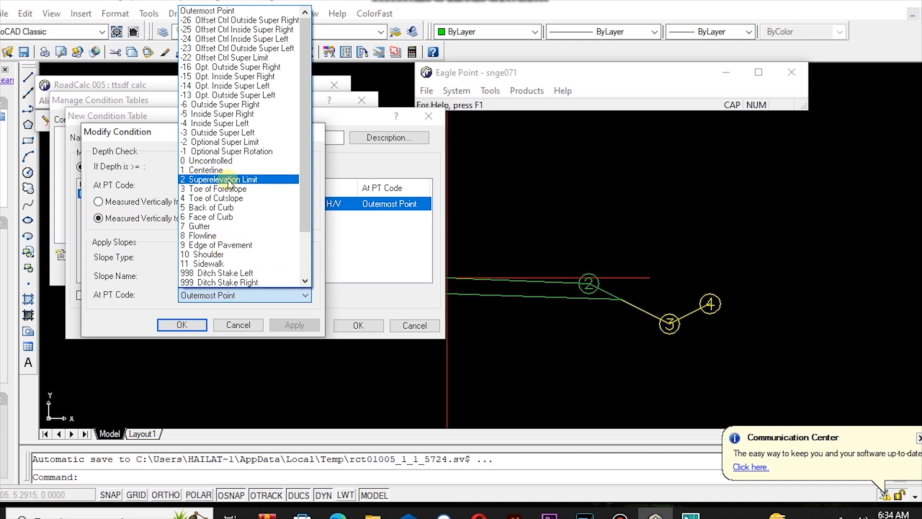
{"action": "left_click", "coordinate": [246, 180]}
{"action": "left_click", "coordinate": [182, 325]}
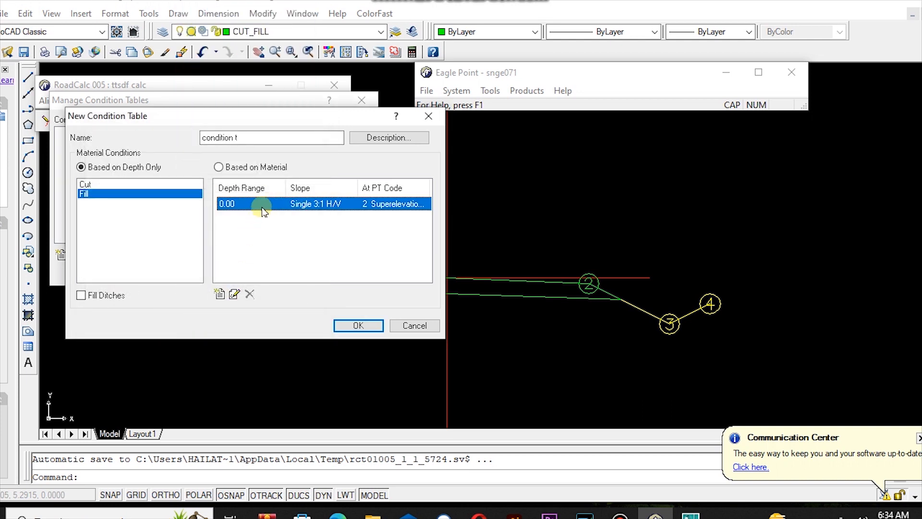
Add a fill condition for depth >= 1 with slope Single 3:1 H/V, measured vertically to catchpoint, using 2 Superelevation Limit for both PT codes.
{"action": "left_click", "coordinate": [220, 294]}
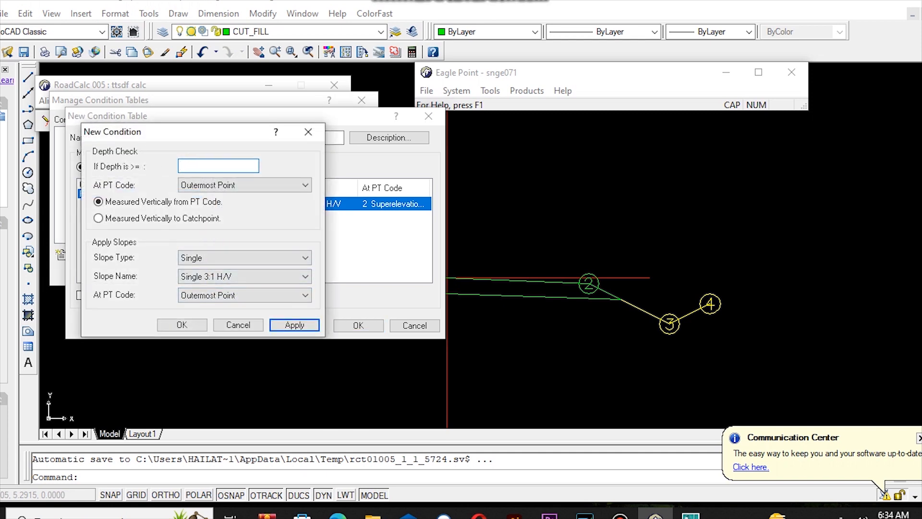
{"action": "left_click", "coordinate": [230, 193]}
{"action": "left_click", "coordinate": [226, 302]}
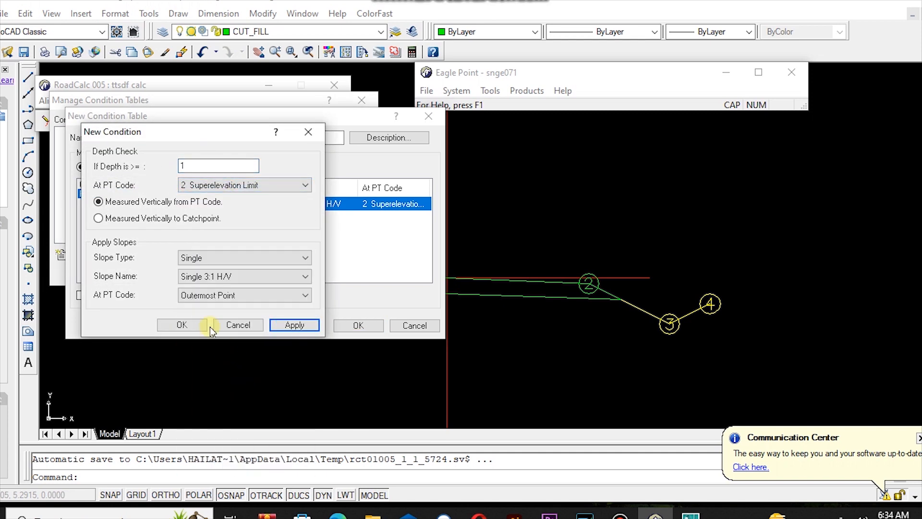
{"action": "left_click", "coordinate": [228, 295]}
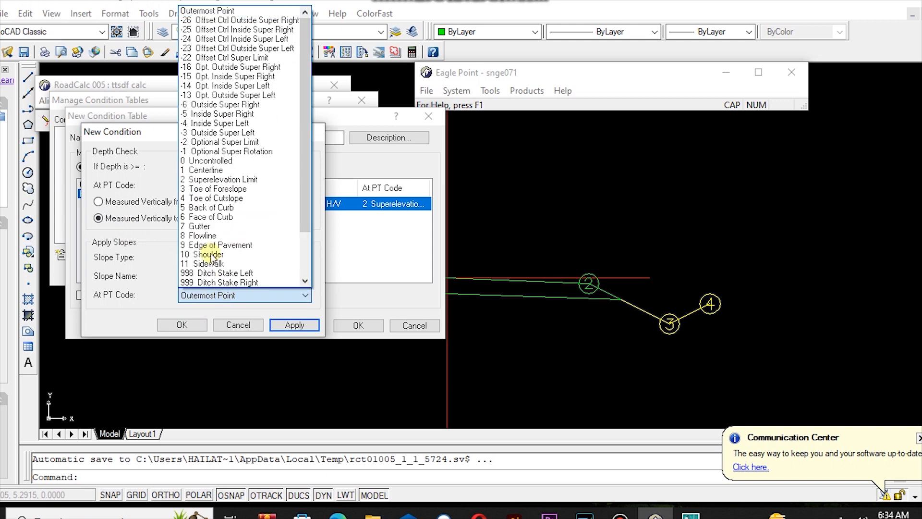
{"action": "left_click", "coordinate": [250, 180]}
{"action": "left_click", "coordinate": [293, 327]}
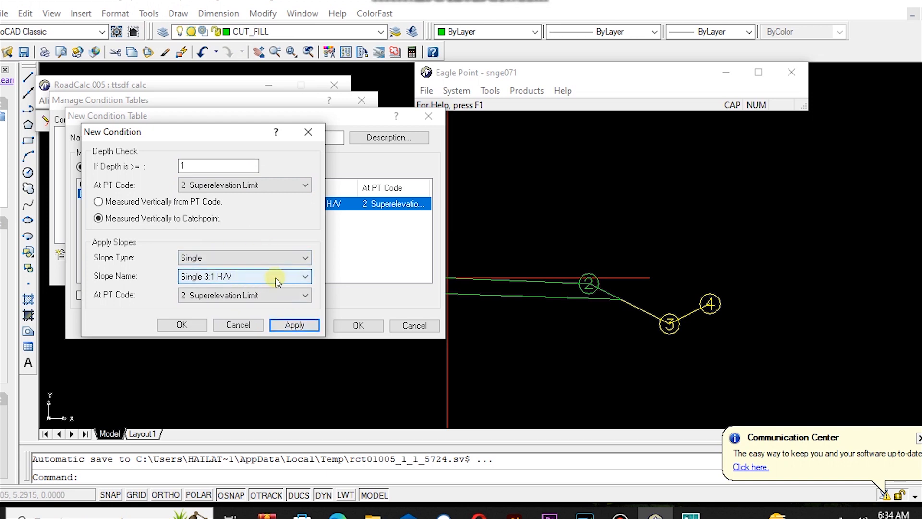
{"action": "left_click", "coordinate": [294, 325]}
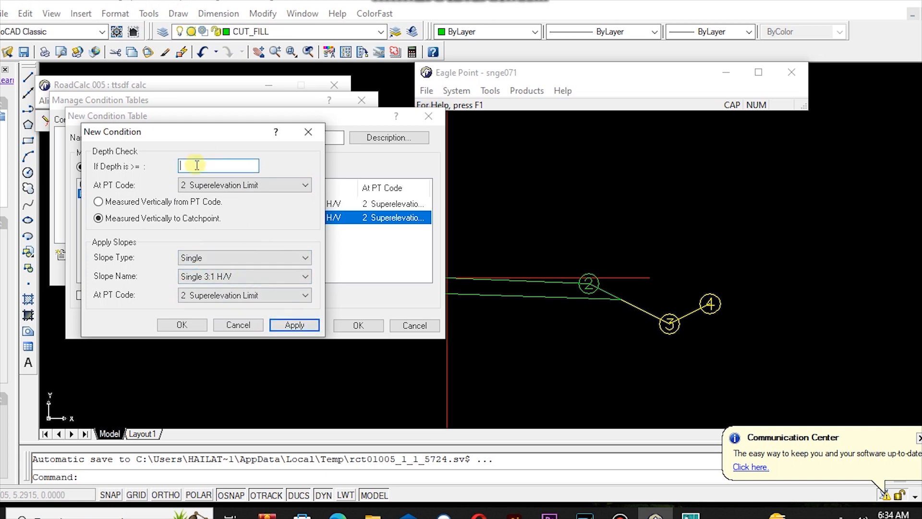
Add a fill condition for depth >= 2 applying the Benching slope my benching at 2 Superelevation Limit, and save the condition table.
{"action": "type", "text": "2"}
{"action": "left_click", "coordinate": [258, 260]}
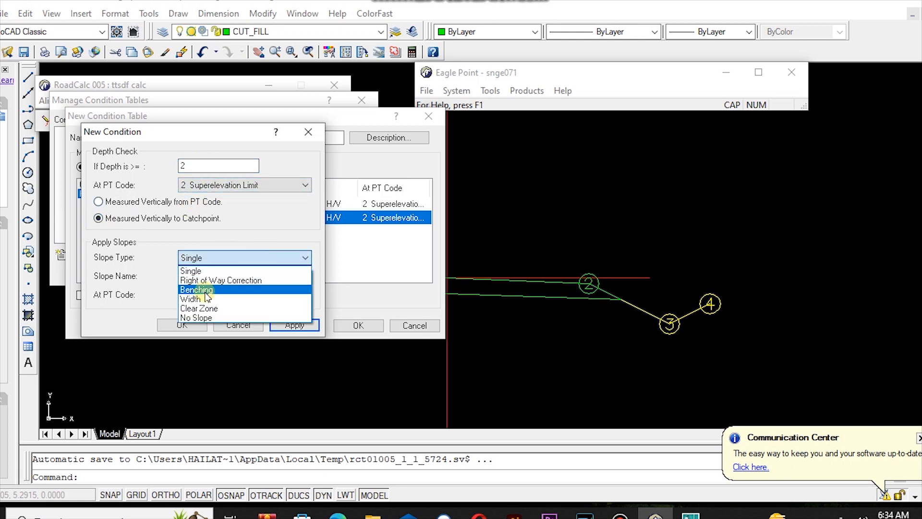
{"action": "left_click", "coordinate": [206, 291]}
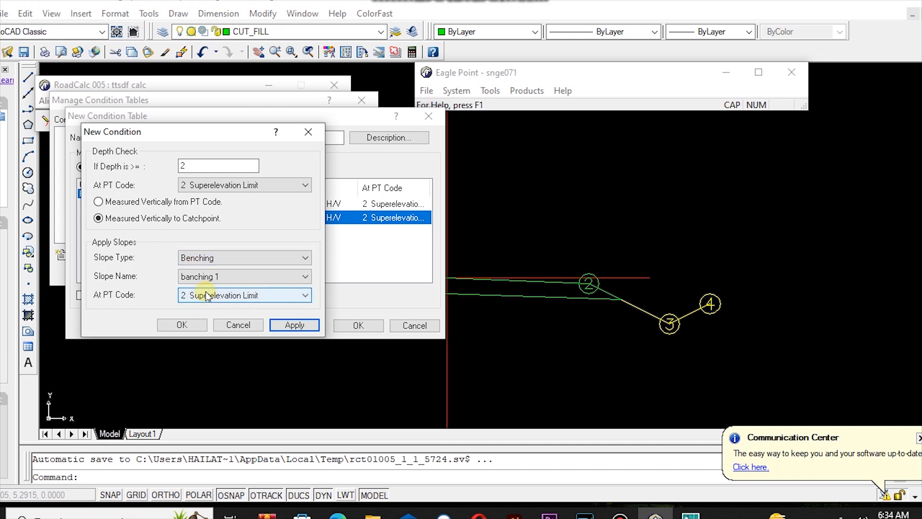
{"action": "left_click", "coordinate": [216, 277]}
{"action": "left_click", "coordinate": [198, 300]}
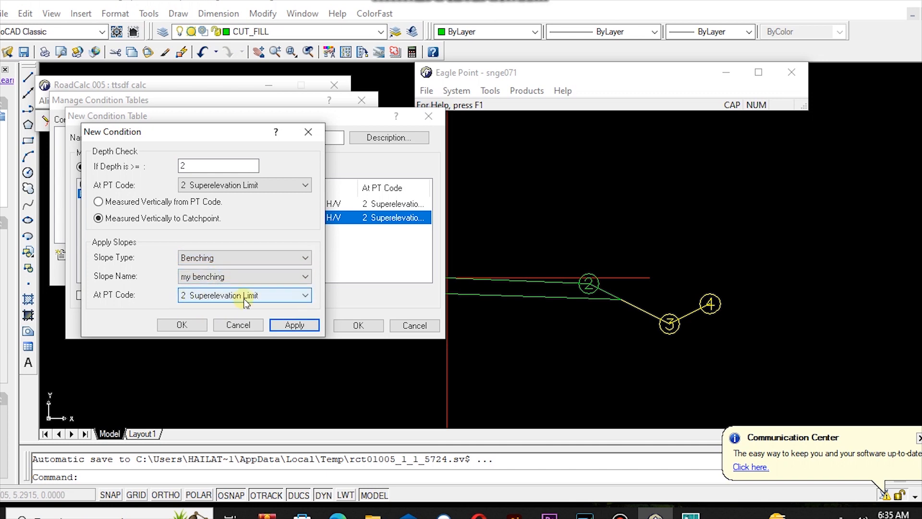
{"action": "left_click", "coordinate": [182, 325]}
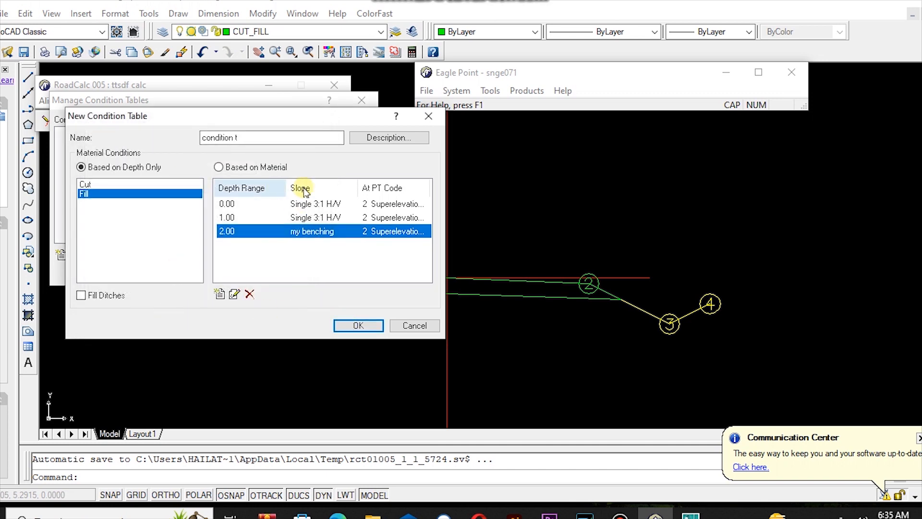
{"action": "left_click", "coordinate": [368, 325]}
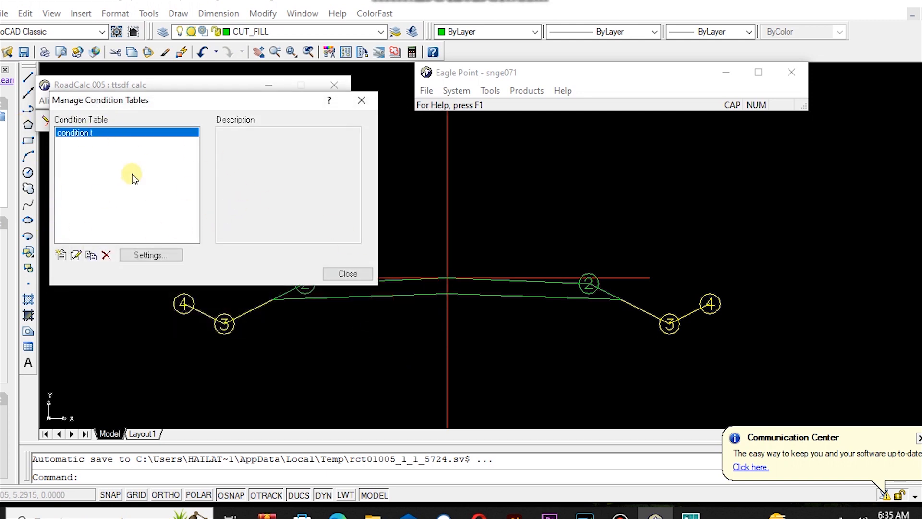
{"action": "left_click", "coordinate": [347, 274]}
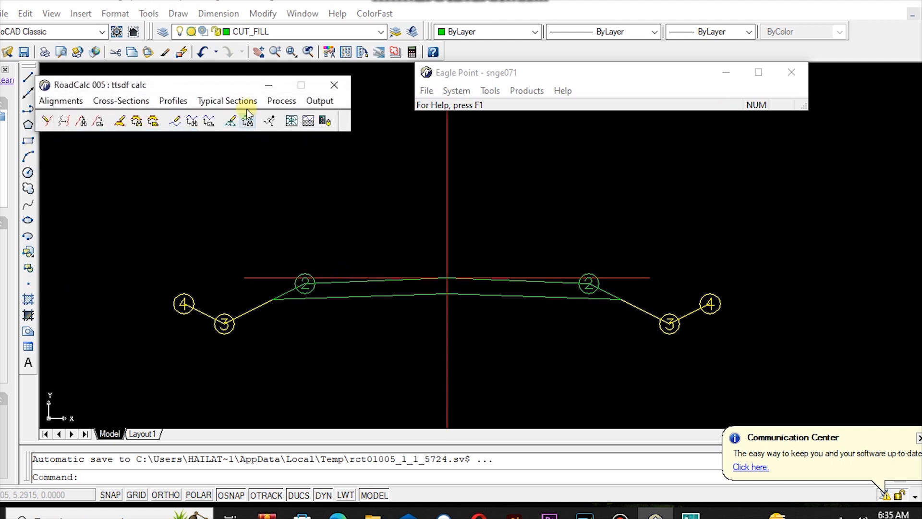
{"action": "left_click", "coordinate": [281, 100]}
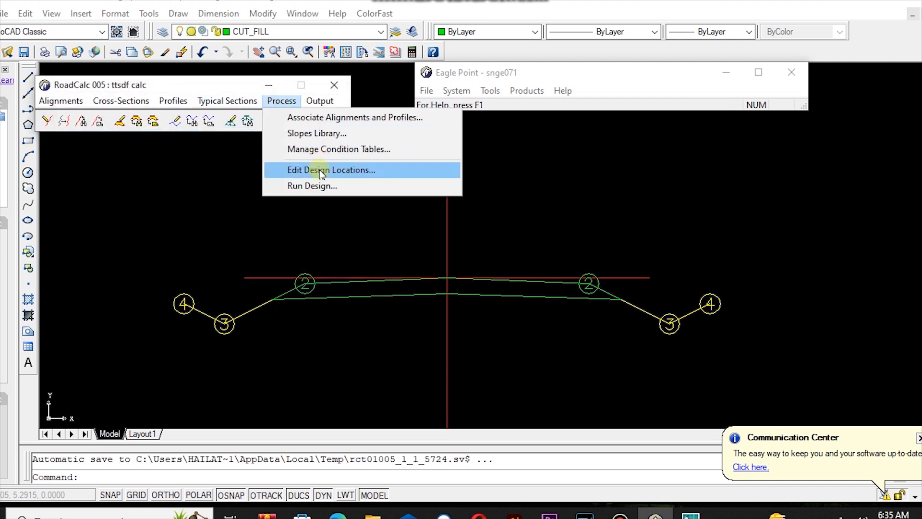
{"action": "left_click", "coordinate": [338, 122]}
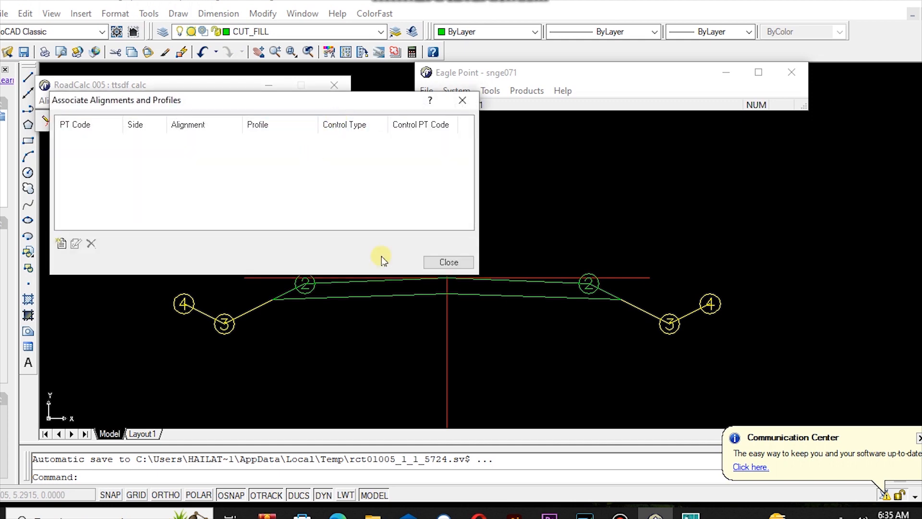
{"action": "left_click", "coordinate": [437, 261]}
Add a typical section design location at station 0+000 using DS6 with no transition to the next station.
{"action": "left_click", "coordinate": [282, 100]}
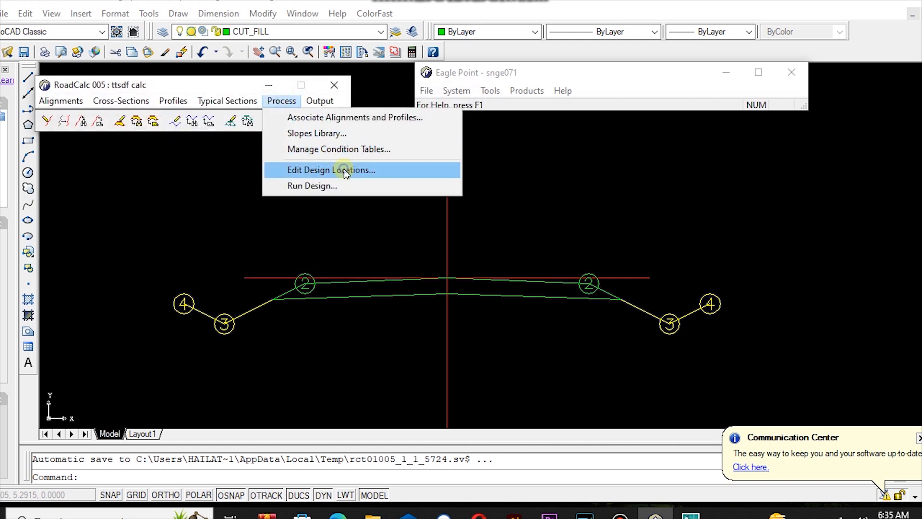
{"action": "left_click", "coordinate": [331, 170]}
{"action": "left_click", "coordinate": [68, 220]}
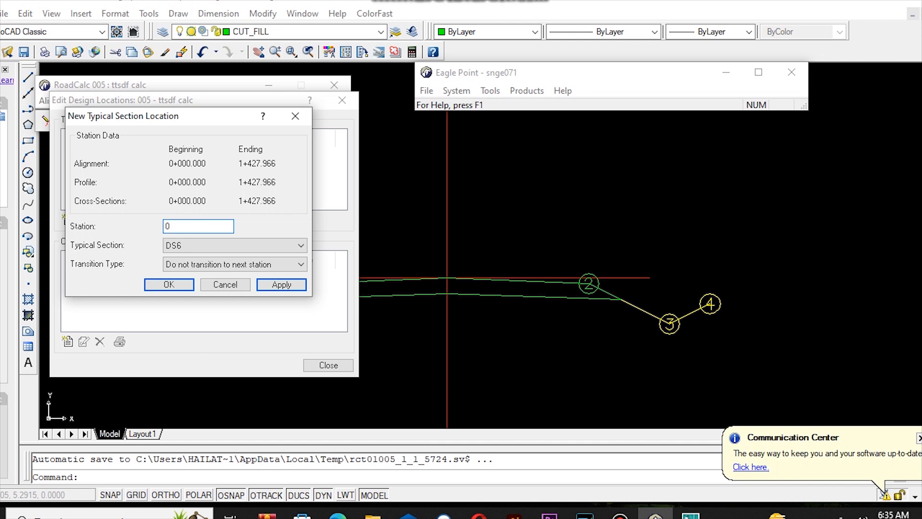
{"action": "key", "text": "BackSpace"}
{"action": "type", "text": "0+000"}
{"action": "left_click", "coordinate": [236, 264]}
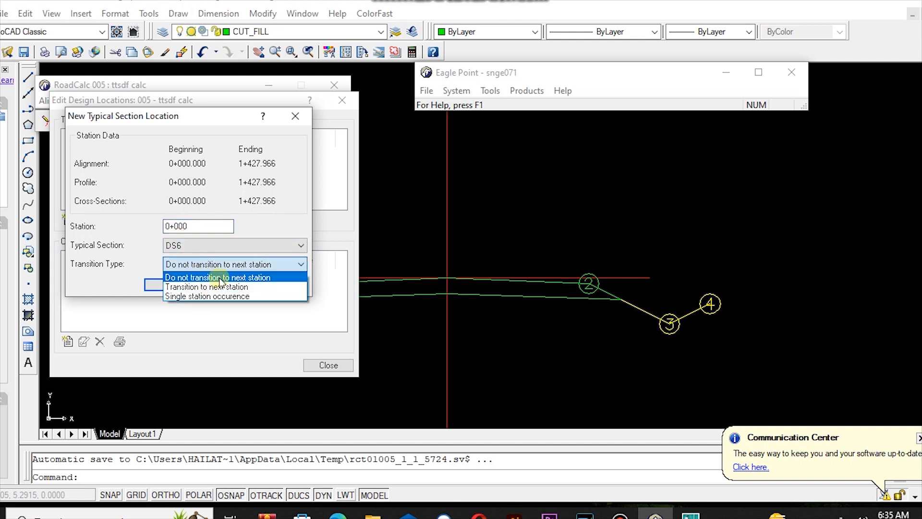
{"action": "left_click", "coordinate": [254, 278]}
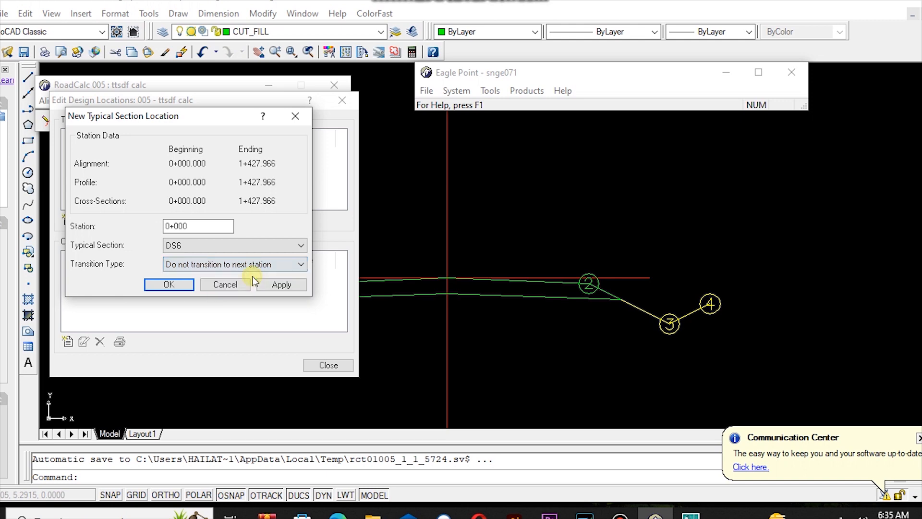
{"action": "left_click", "coordinate": [172, 283]}
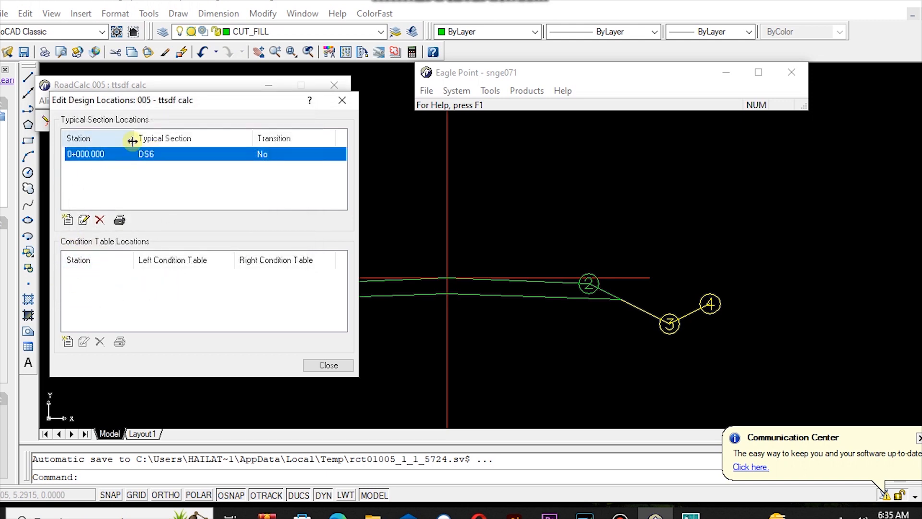
Add a condition table location at station 0+000 with condition t on both the left and right sides, and finish editing design locations.
{"action": "left_click", "coordinate": [68, 342]}
{"action": "left_click", "coordinate": [211, 224]}
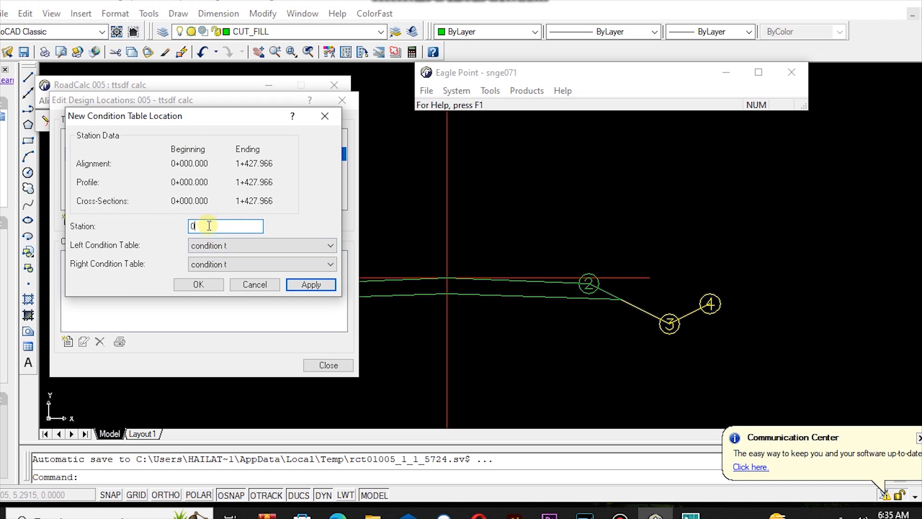
{"action": "type", "text": "0+000"}
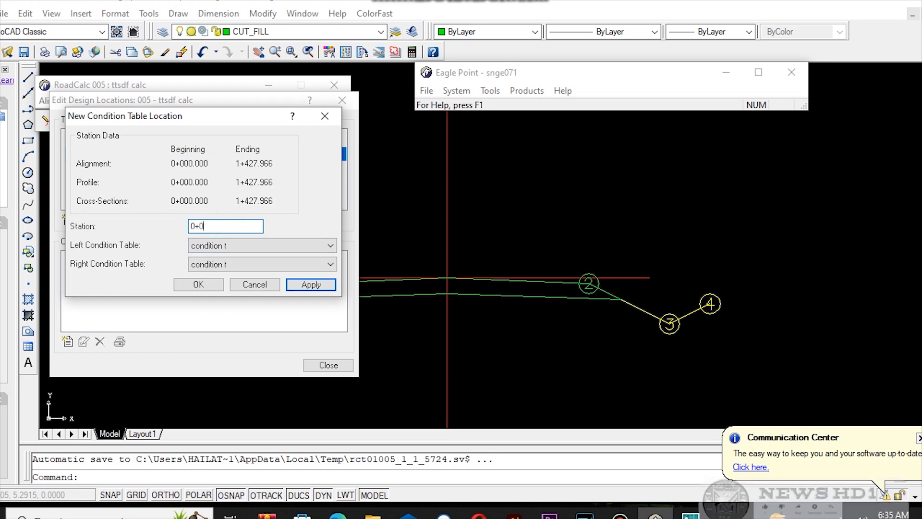
{"action": "left_click", "coordinate": [247, 247]}
{"action": "left_click", "coordinate": [247, 247]}
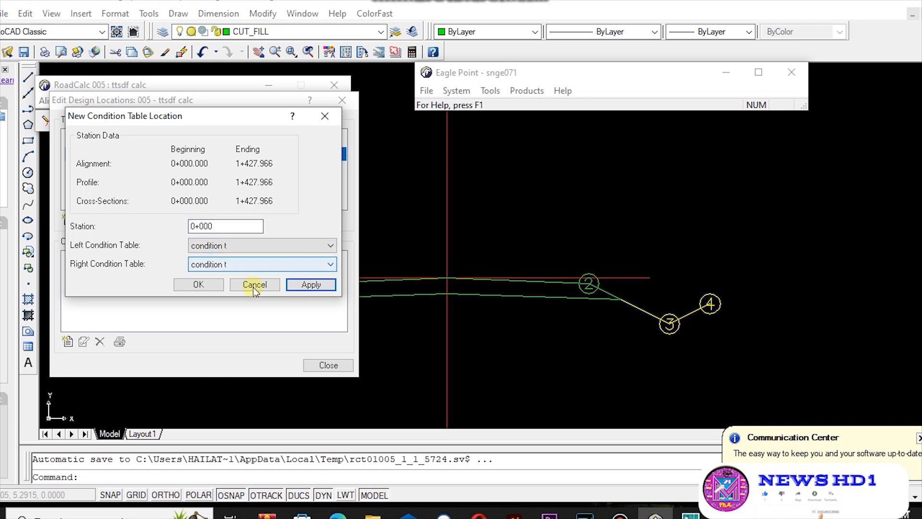
{"action": "left_click", "coordinate": [188, 284]}
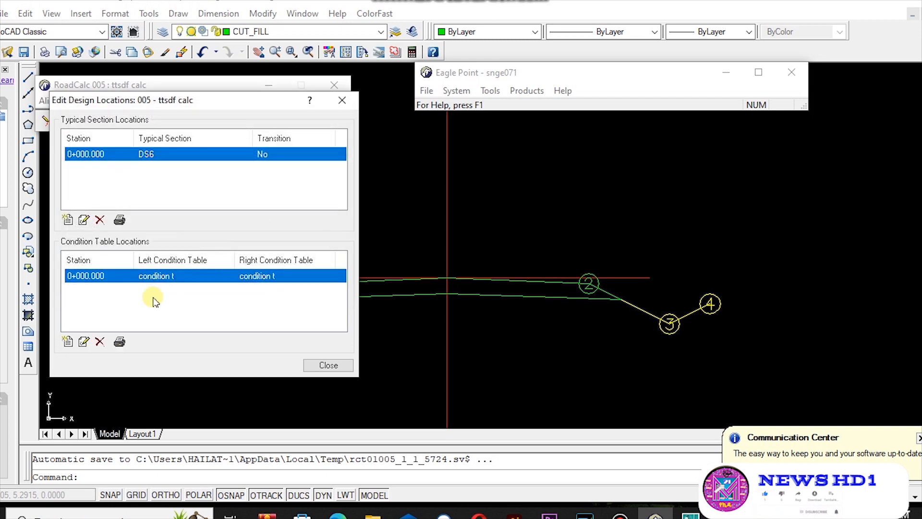
{"action": "left_click", "coordinate": [329, 365]}
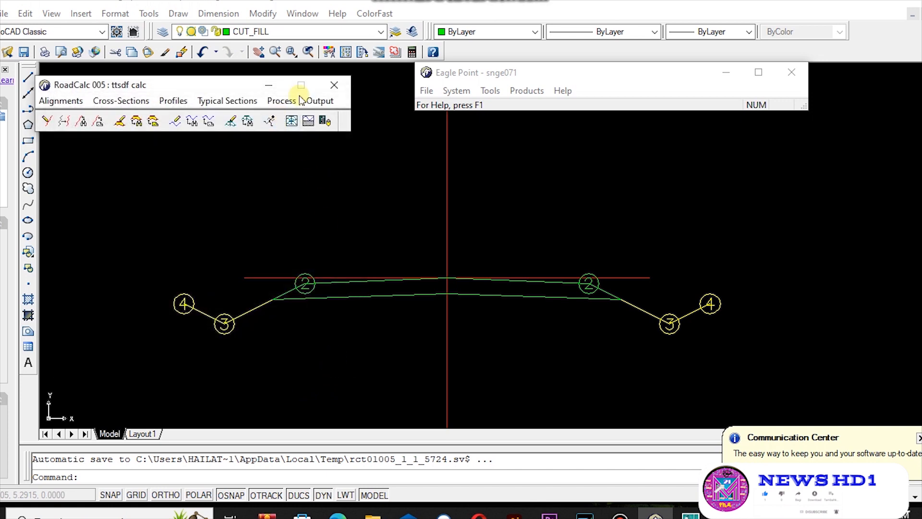
Run the design over the full station range using design locations and the Step Through All method.
{"action": "left_click", "coordinate": [282, 101]}
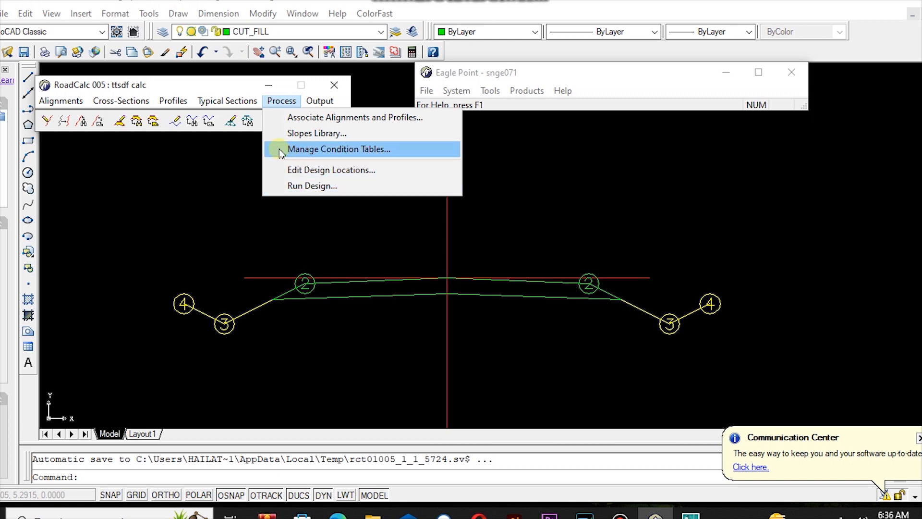
{"action": "left_click", "coordinate": [318, 186]}
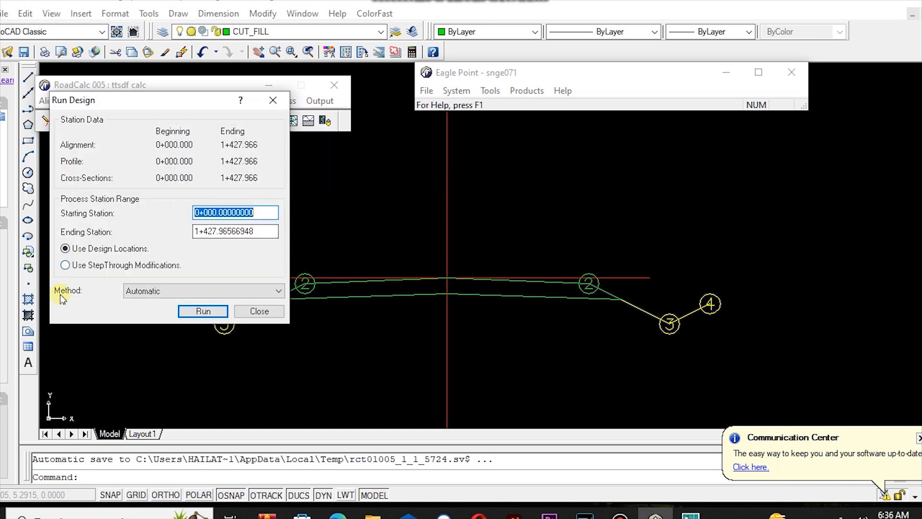
{"action": "left_click", "coordinate": [159, 291]}
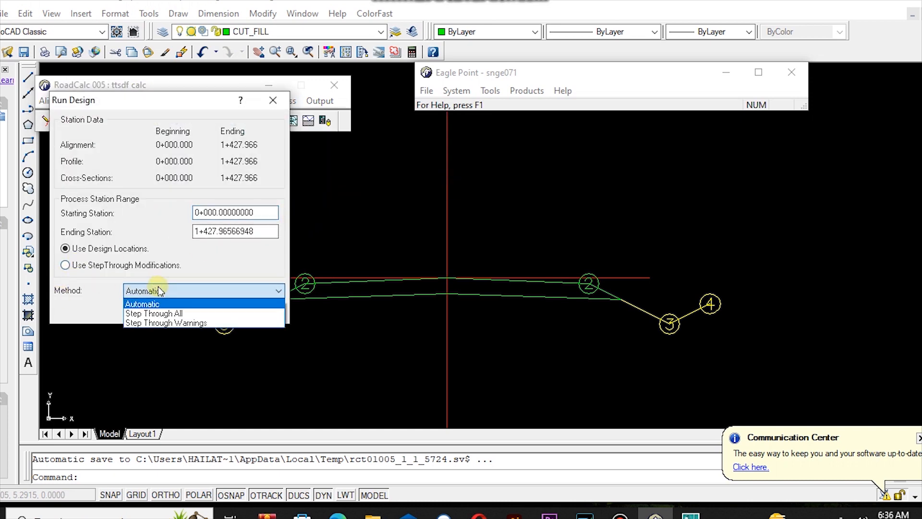
{"action": "left_click", "coordinate": [175, 314]}
{"action": "left_click", "coordinate": [171, 291]}
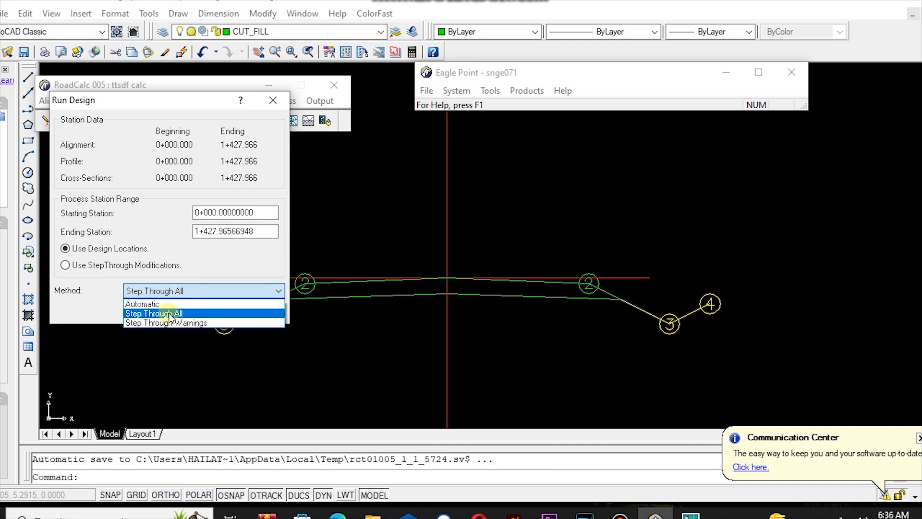
{"action": "left_click", "coordinate": [139, 316]}
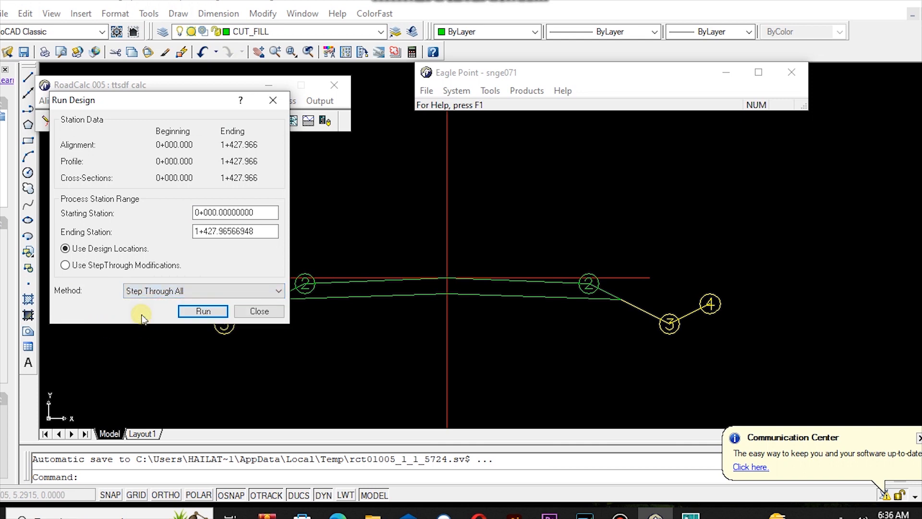
{"action": "left_click", "coordinate": [203, 313]}
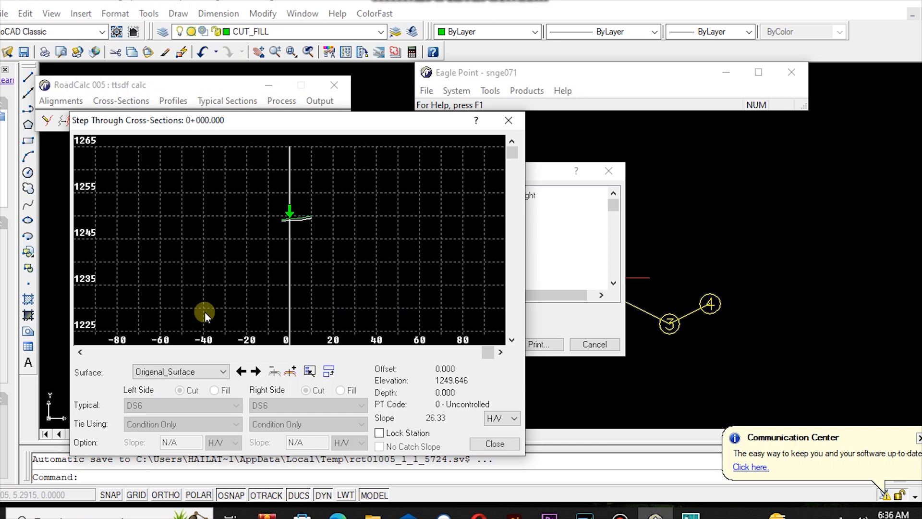
Examine the processing warnings listed by station and read the descriptions of their warning codes.
{"action": "left_click_drag", "start_coordinate": [307, 119], "coordinate": [136, 102]}
{"action": "left_click_drag", "start_coordinate": [437, 176], "coordinate": [532, 167]}
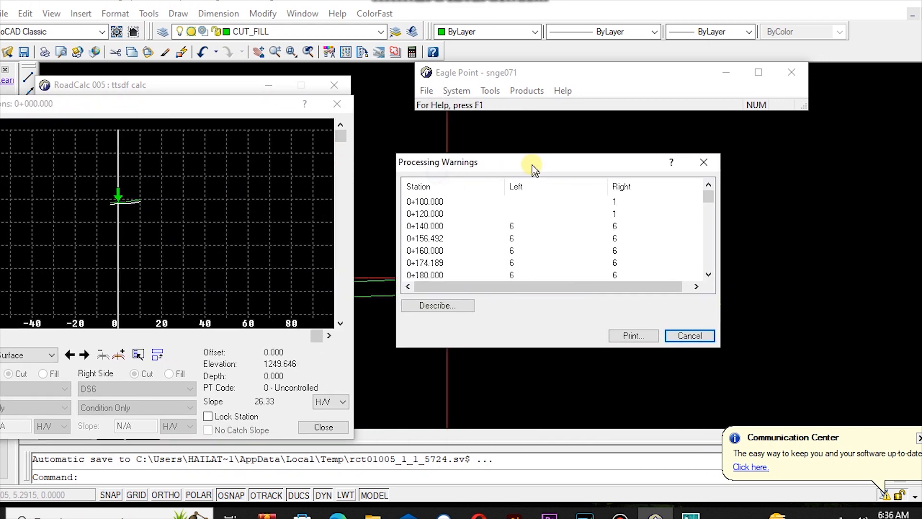
{"action": "scroll", "coordinate": [500, 230], "scroll_direction": "down", "scroll_amount": 9}
{"action": "scroll", "coordinate": [524, 261], "scroll_direction": "down", "scroll_amount": 3}
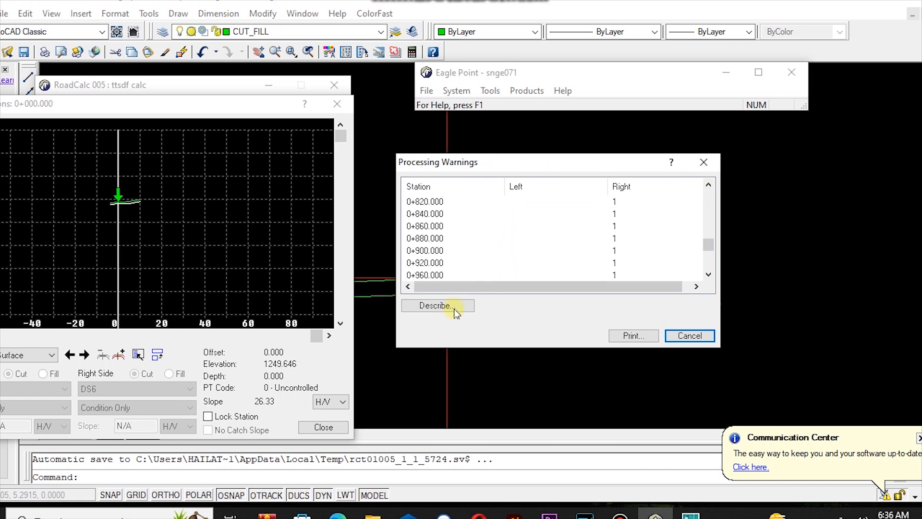
{"action": "left_click", "coordinate": [447, 306]}
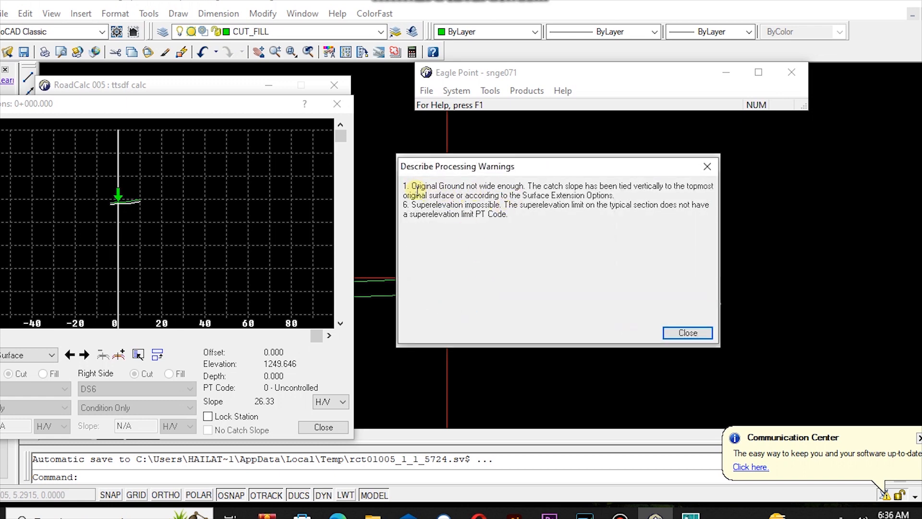
{"action": "left_click_drag", "start_coordinate": [413, 186], "coordinate": [629, 196]}
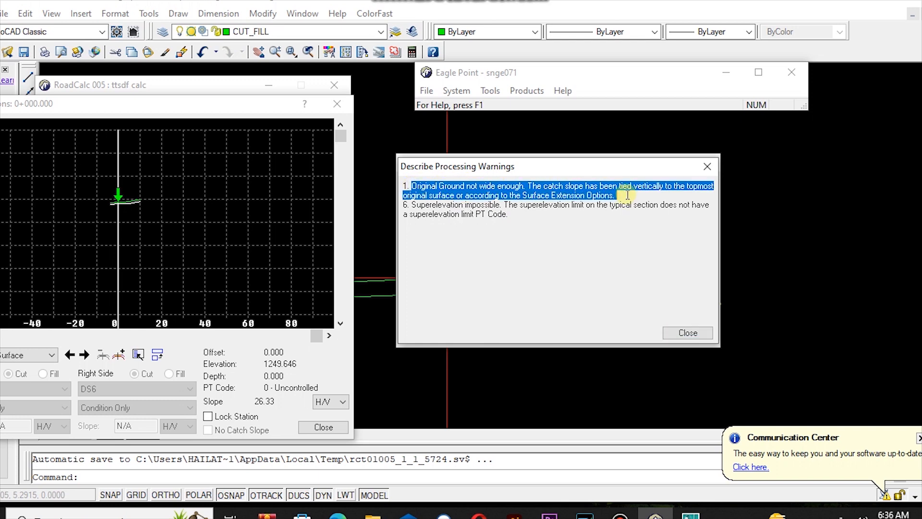
{"action": "left_click", "coordinate": [416, 206]}
{"action": "left_click_drag", "start_coordinate": [412, 208], "coordinate": [529, 222]}
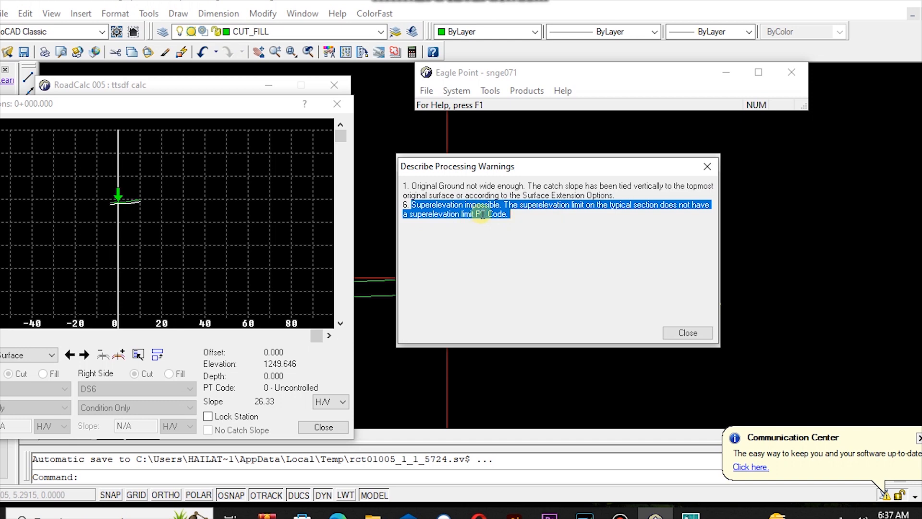
{"action": "left_click", "coordinate": [533, 219]}
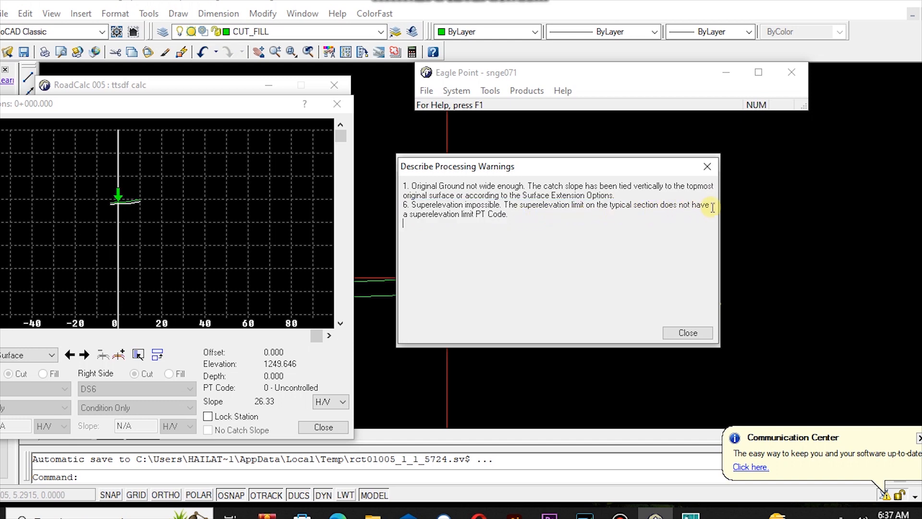
Close the warning descriptions, inspect points on the original surface cross-section at 0+000.000, and dismiss the step-through and warnings windows.
{"action": "left_click", "coordinate": [687, 333]}
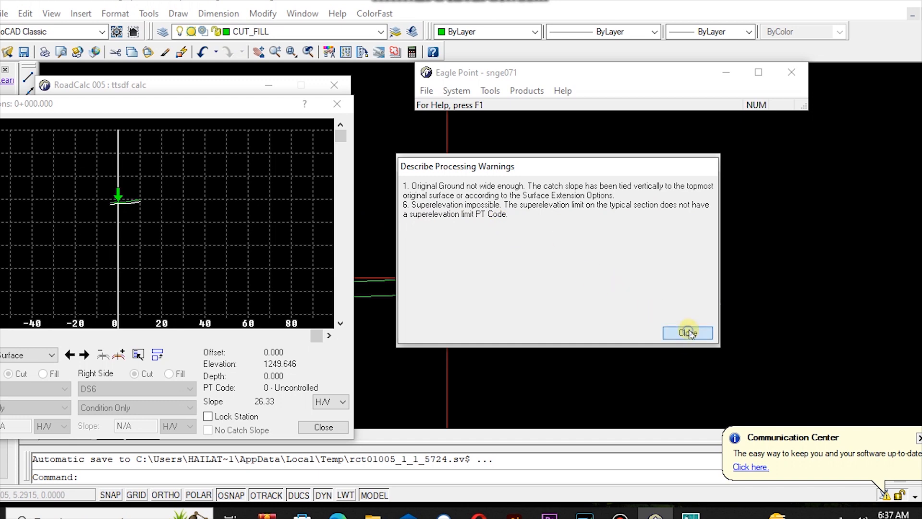
{"action": "left_click_drag", "start_coordinate": [165, 103], "coordinate": [419, 109]}
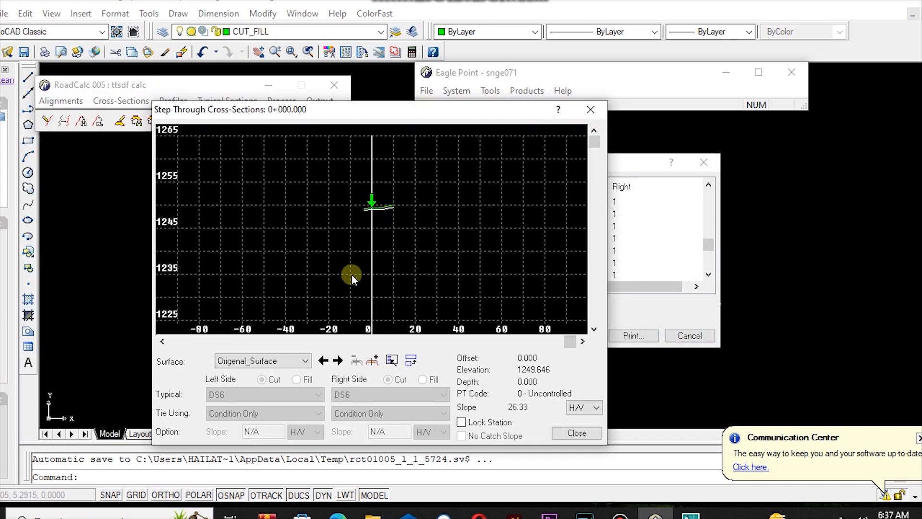
{"action": "left_click", "coordinate": [338, 360]}
{"action": "left_click", "coordinate": [339, 361]}
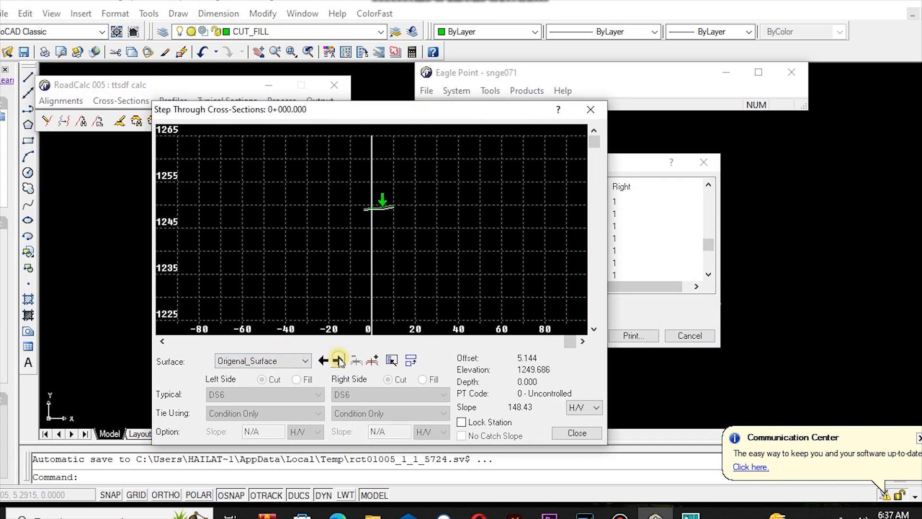
{"action": "left_click", "coordinate": [382, 201]}
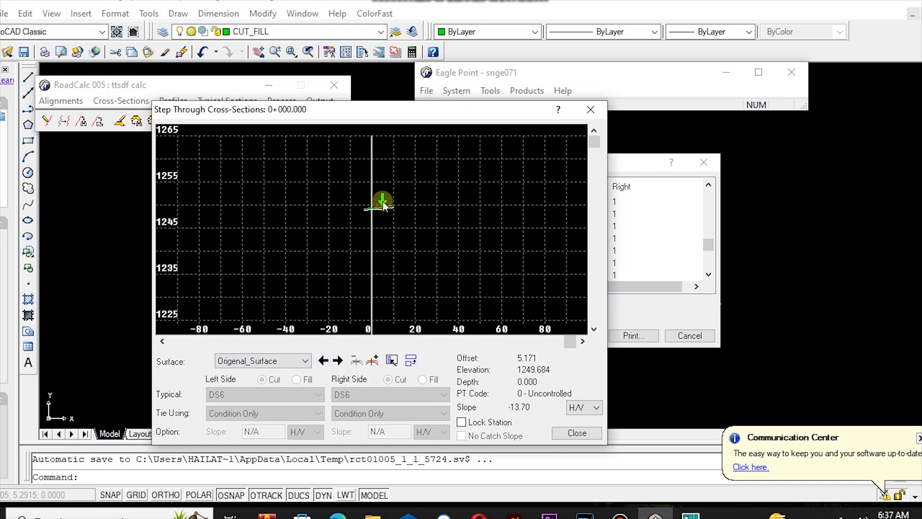
{"action": "left_click", "coordinate": [595, 432]}
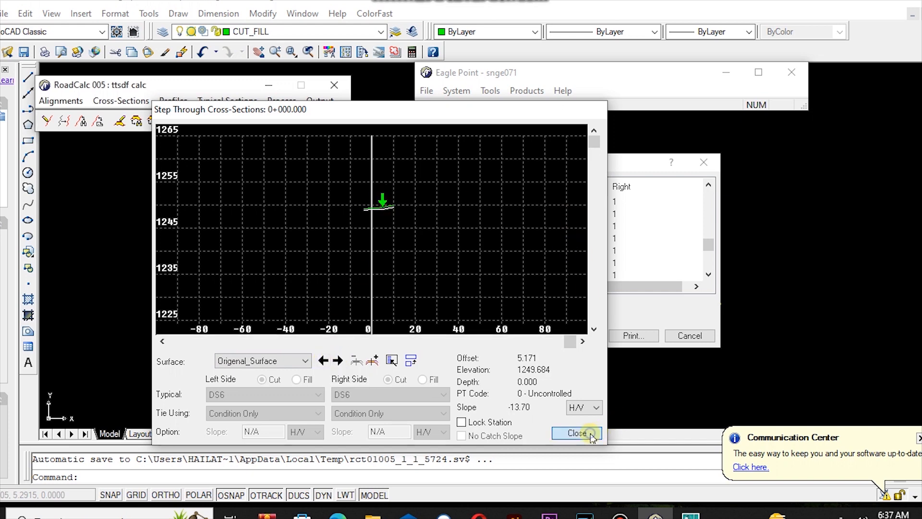
{"action": "left_click", "coordinate": [690, 335]}
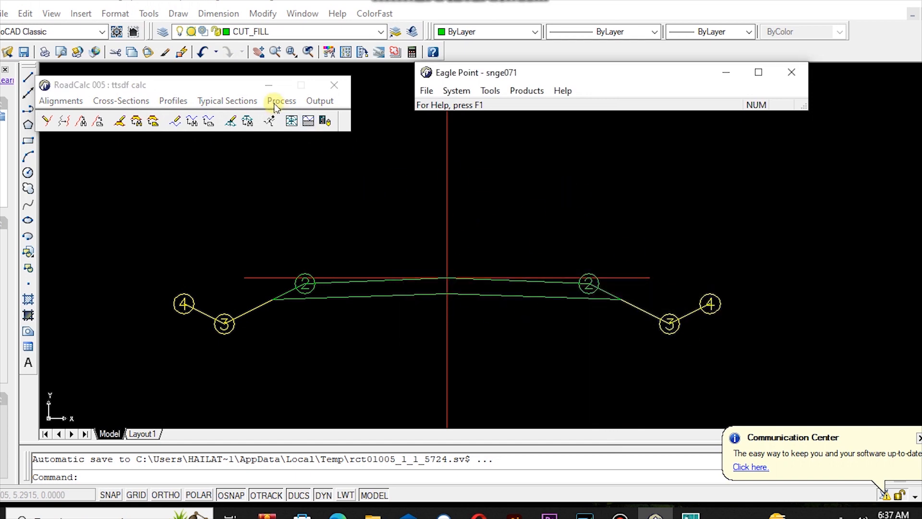
Run the design again over the full station range using design locations and the Step Through All method.
{"action": "left_click", "coordinate": [278, 102]}
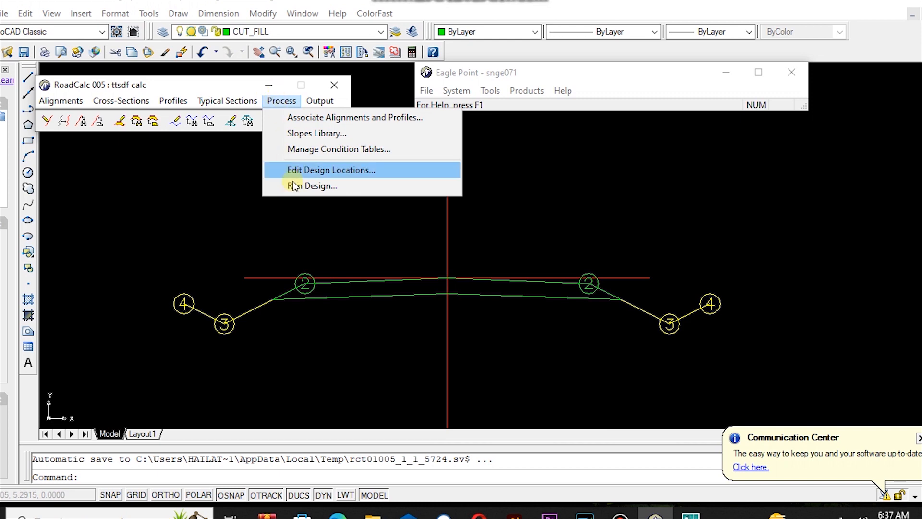
{"action": "mouse_move", "coordinate": [302, 102]}
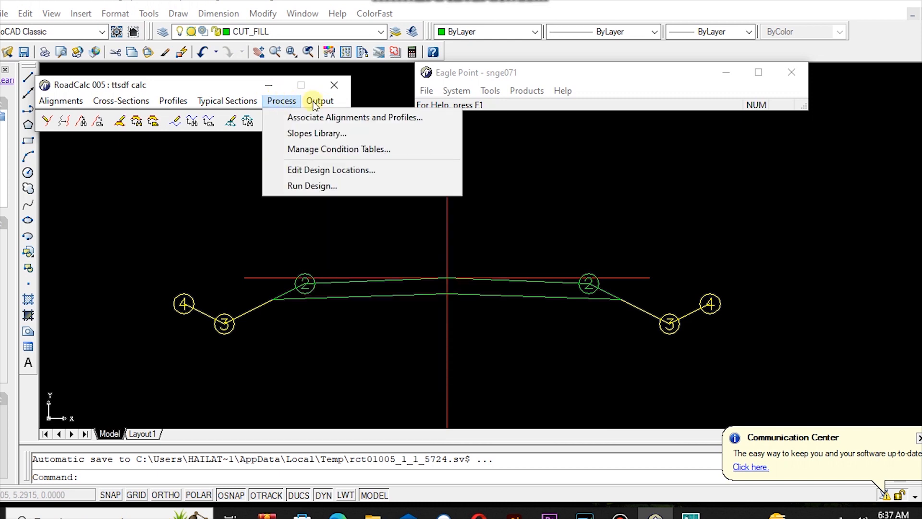
{"action": "mouse_move", "coordinate": [274, 102]}
{"action": "left_click", "coordinate": [303, 185]}
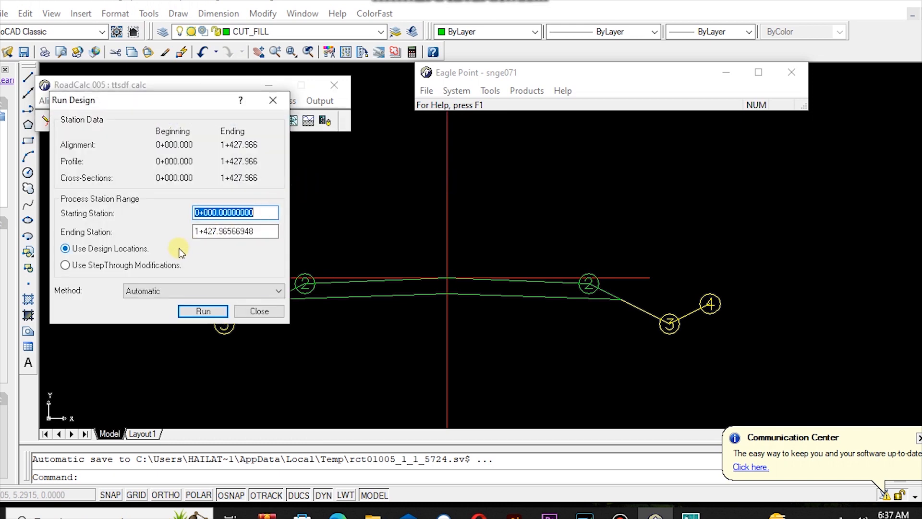
{"action": "left_click", "coordinate": [175, 291]}
{"action": "left_click", "coordinate": [149, 310]}
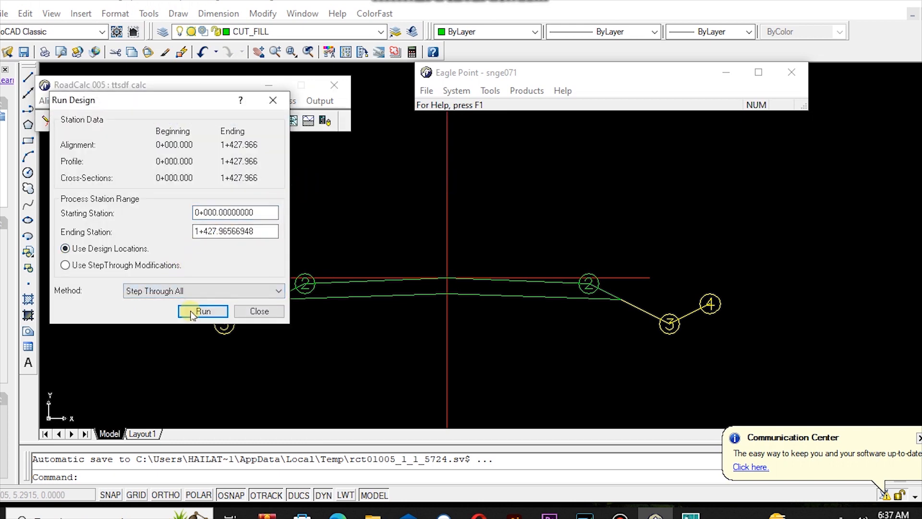
{"action": "left_click", "coordinate": [195, 311]}
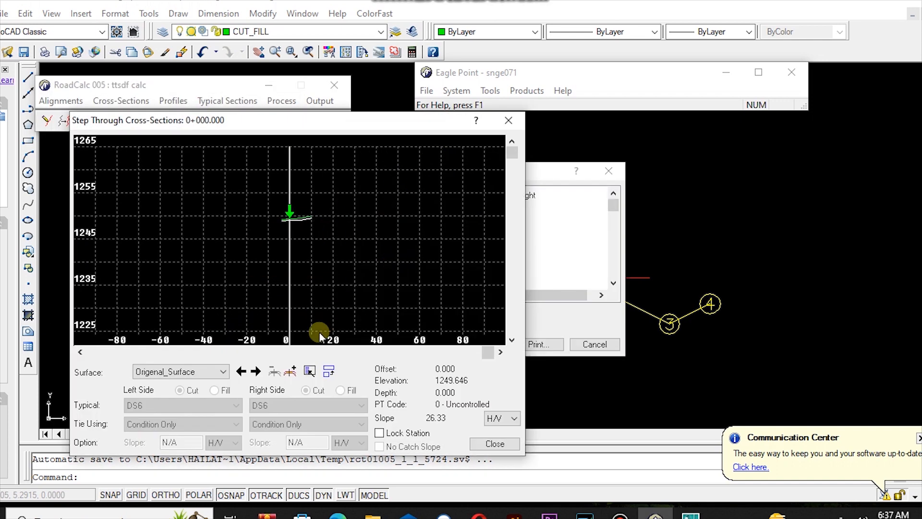
Review the left and right processing warnings along the stations and dismiss the warnings list.
{"action": "left_click_drag", "start_coordinate": [553, 169], "coordinate": [629, 153]}
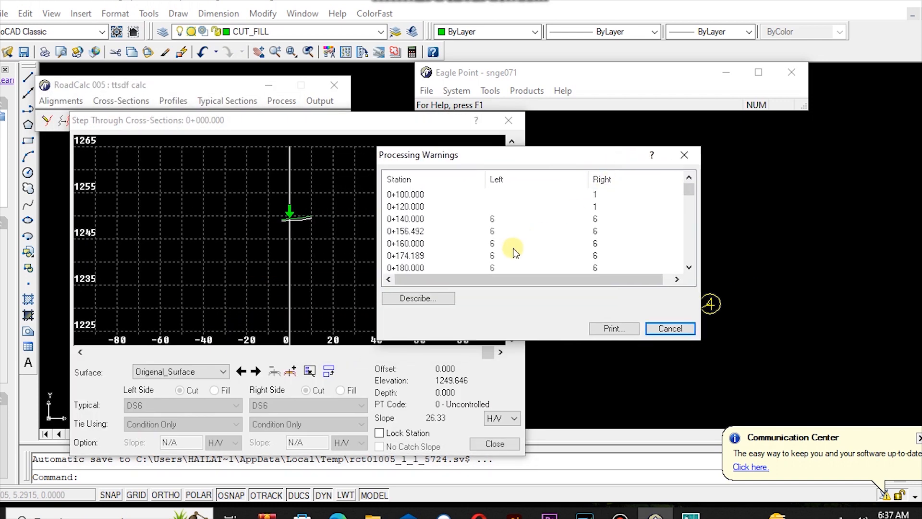
{"action": "scroll", "coordinate": [488, 233], "scroll_direction": "down", "scroll_amount": 1}
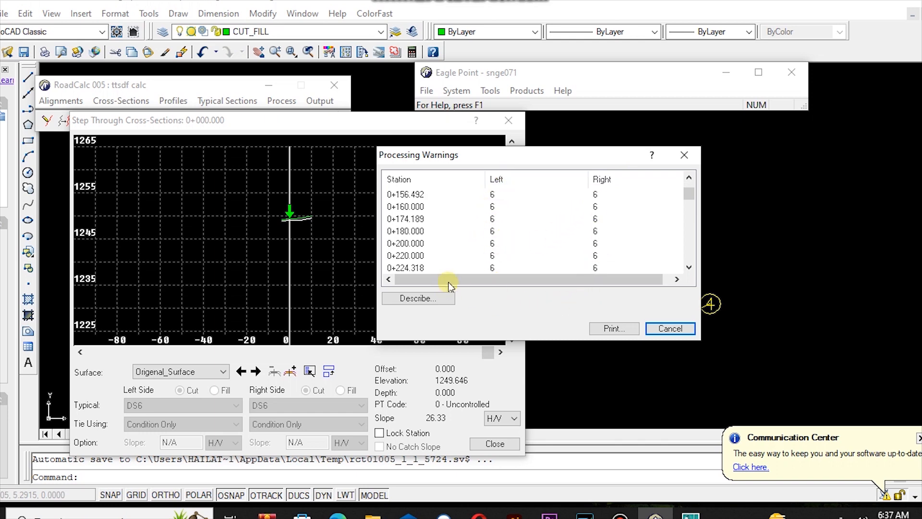
{"action": "left_click_drag", "start_coordinate": [449, 285], "coordinate": [511, 282]}
{"action": "scroll", "coordinate": [552, 282], "scroll_direction": "down", "scroll_amount": 15}
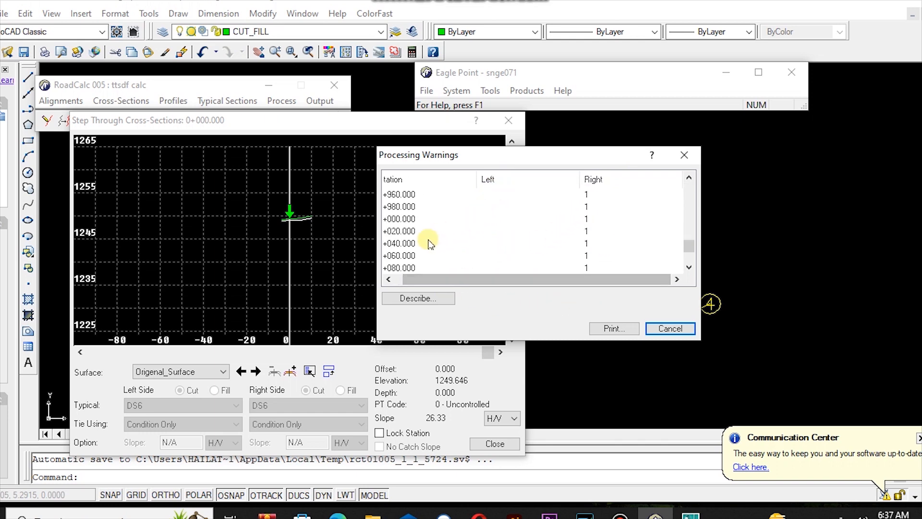
{"action": "scroll", "coordinate": [613, 245], "scroll_direction": "up", "scroll_amount": 1}
{"action": "scroll", "coordinate": [614, 247], "scroll_direction": "up", "scroll_amount": 3}
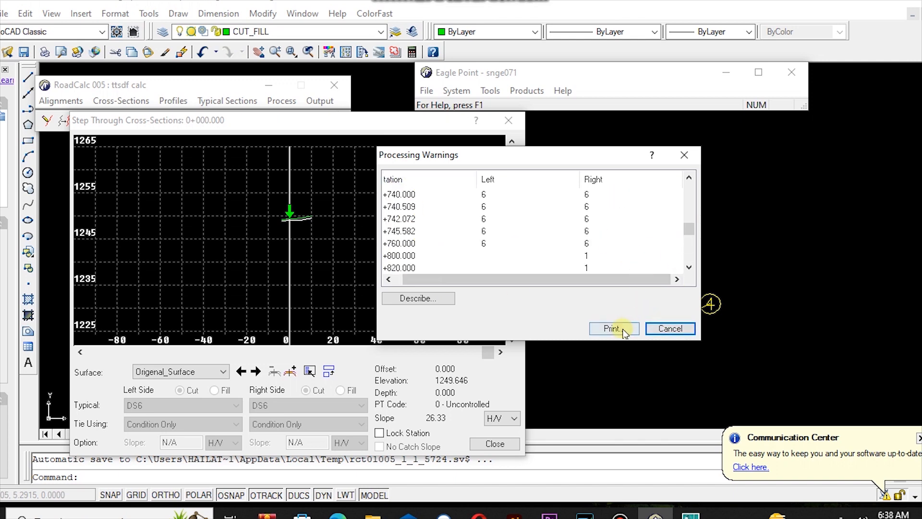
{"action": "left_click", "coordinate": [654, 330]}
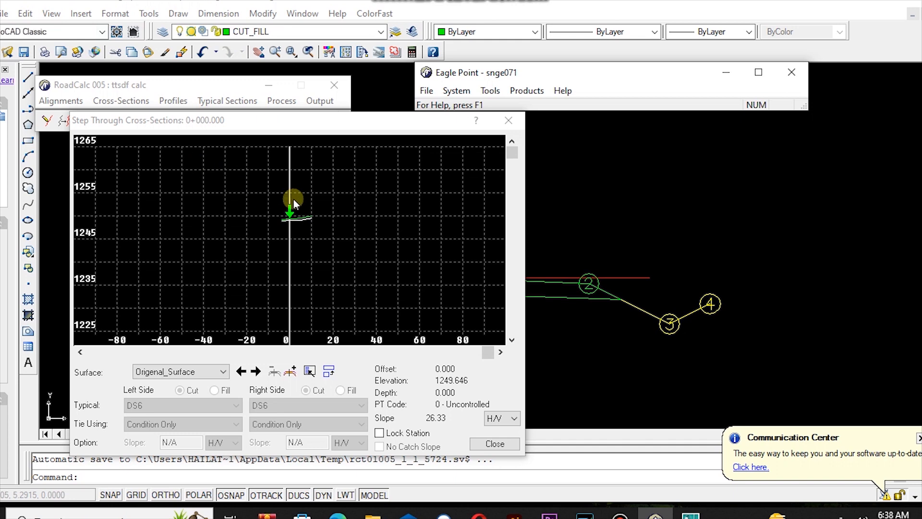
Step through the original surface points of the 0+000.000 cross-section from its left end to its right end and close the viewer.
{"action": "left_click", "coordinate": [240, 372]}
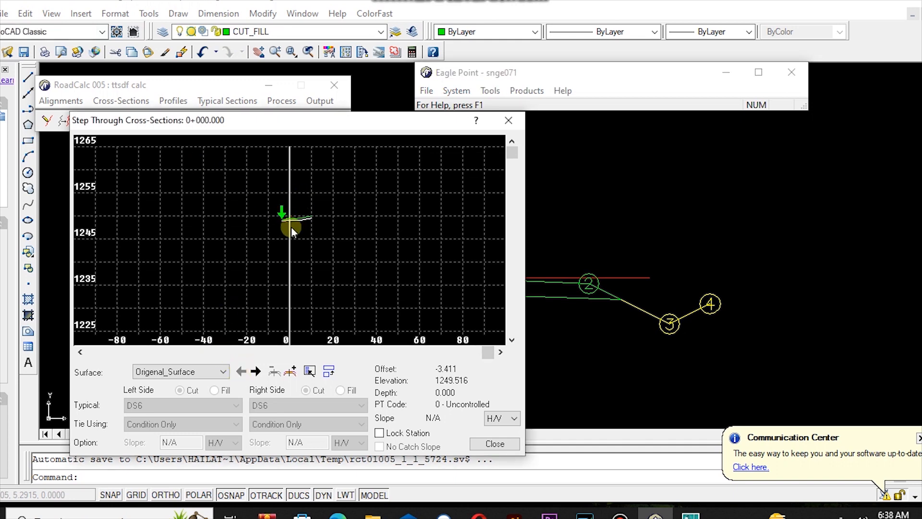
{"action": "left_click", "coordinate": [257, 372]}
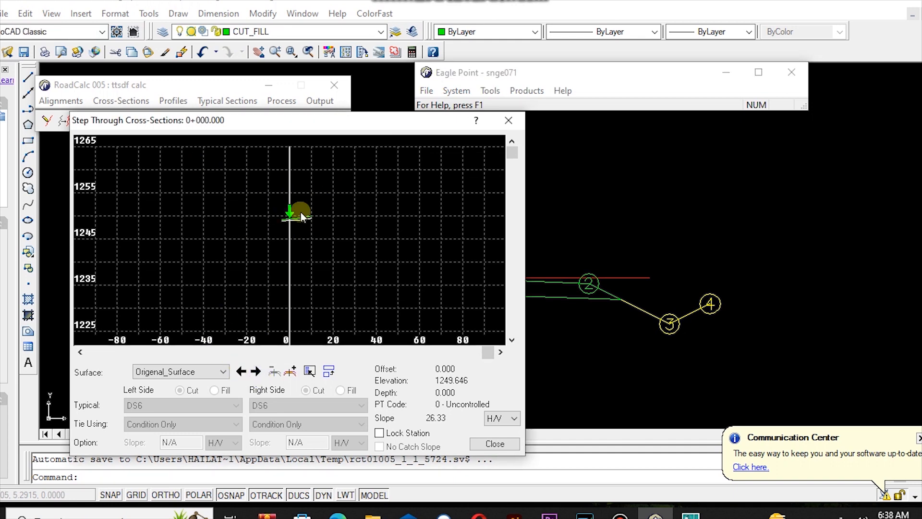
{"action": "left_click", "coordinate": [257, 372]}
{"action": "left_click", "coordinate": [257, 372]}
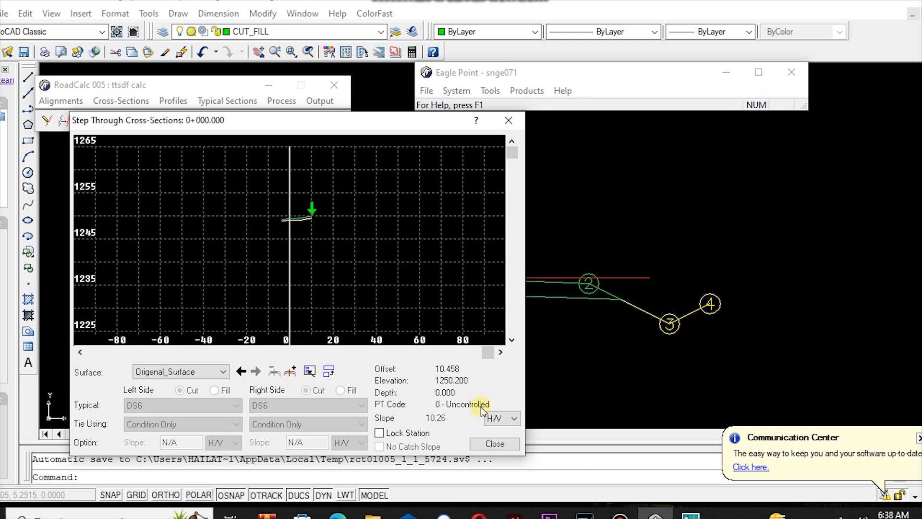
{"action": "left_click", "coordinate": [500, 443]}
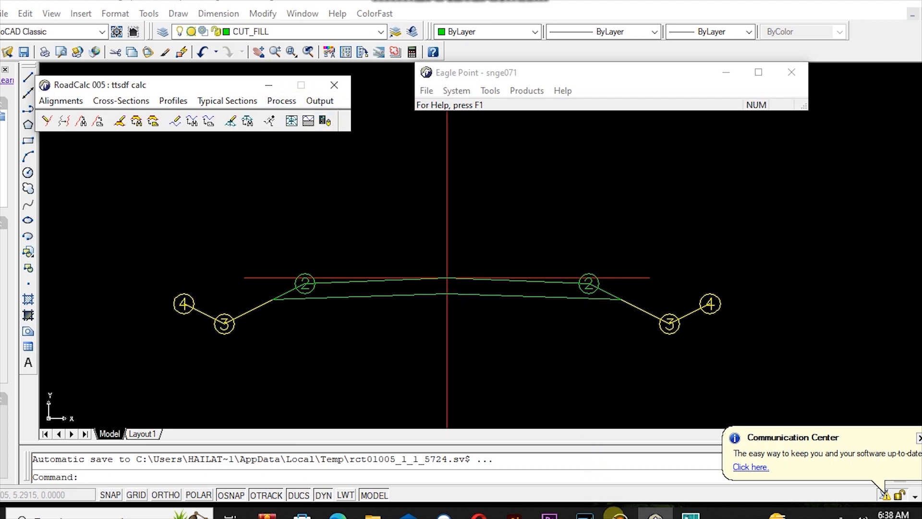
{"action": "left_click", "coordinate": [619, 514]}
Look through the list of existing cross-section sheets and close it.
{"action": "left_click", "coordinate": [313, 101]}
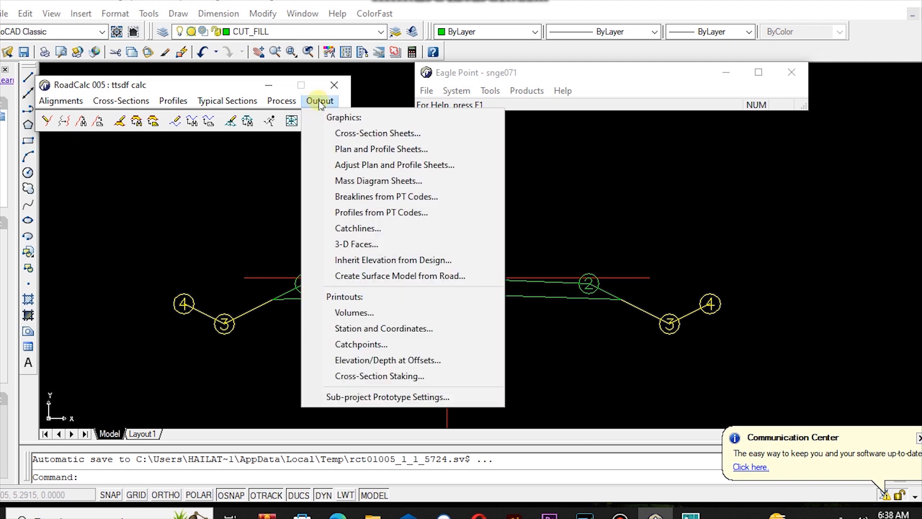
{"action": "left_click", "coordinate": [359, 134]}
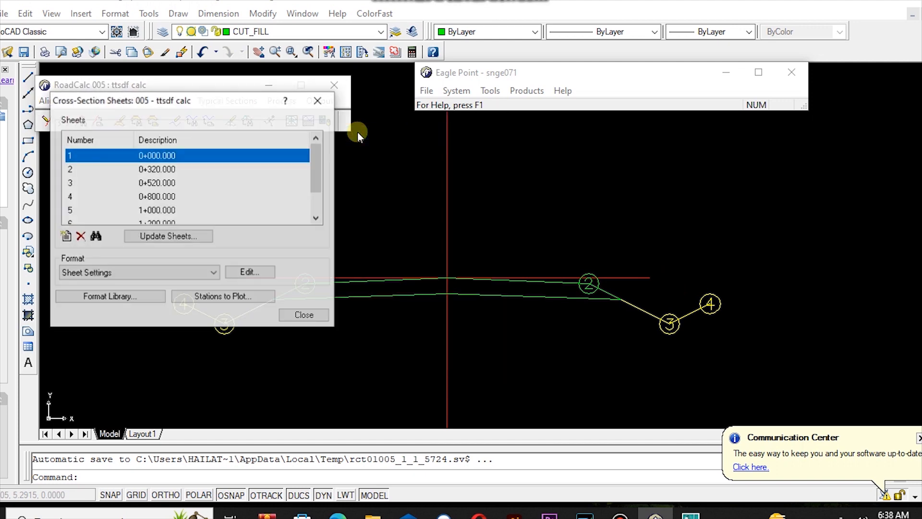
{"action": "scroll", "coordinate": [188, 177], "scroll_direction": "down", "scroll_amount": 1}
{"action": "scroll", "coordinate": [188, 177], "scroll_direction": "up", "scroll_amount": 1}
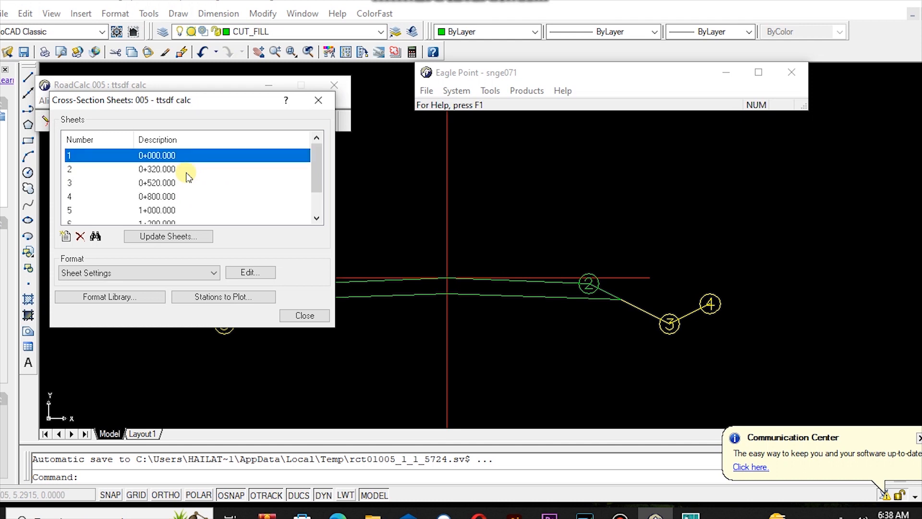
{"action": "left_click", "coordinate": [305, 315]}
Delete the plan and profile sheet covering 0+000.000 to 1+520.000 and close the plan and profile sheets list.
{"action": "left_click", "coordinate": [320, 101]}
{"action": "left_click", "coordinate": [353, 148]}
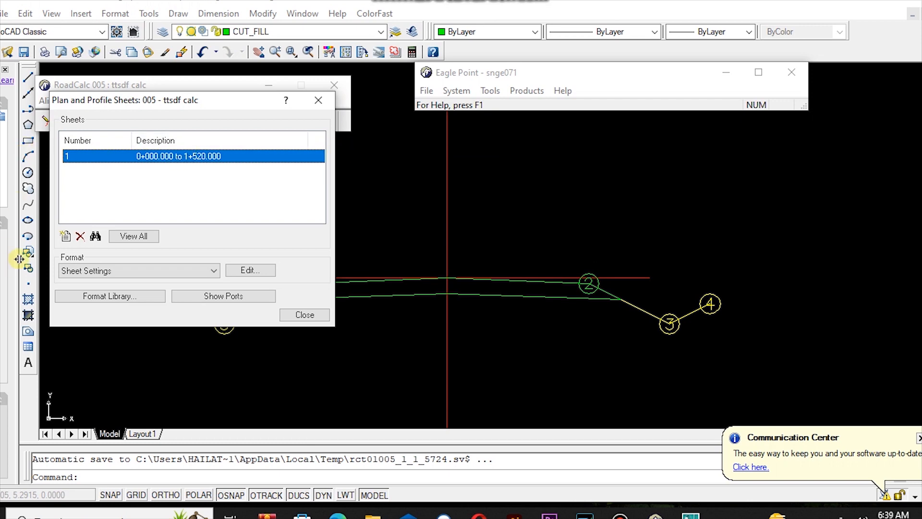
{"action": "left_click", "coordinate": [80, 237]}
{"action": "left_click", "coordinate": [200, 266]}
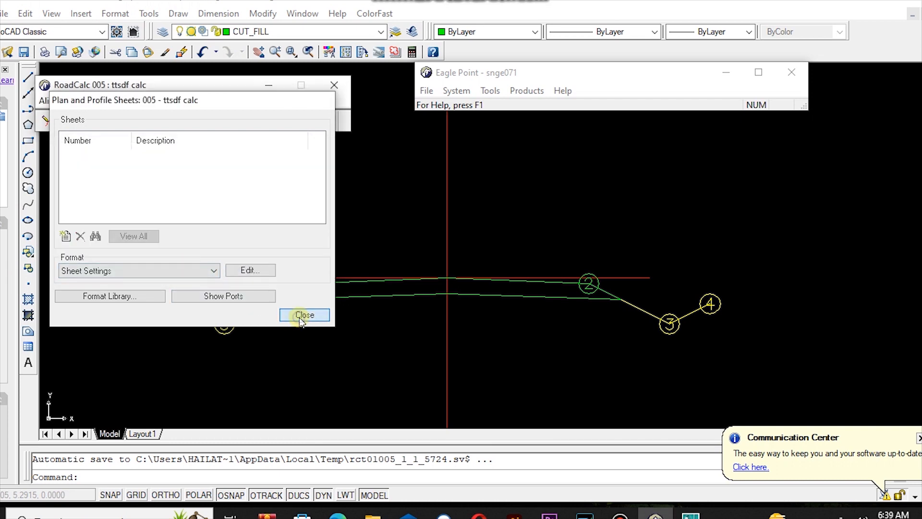
{"action": "left_click", "coordinate": [303, 315]}
Reopen the cross-section sheets list and update the existing sheets.
{"action": "left_click", "coordinate": [320, 100]}
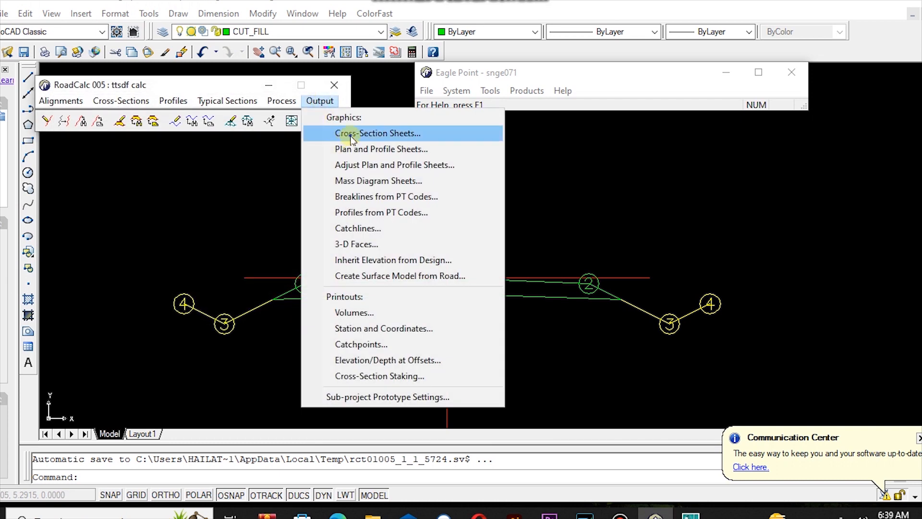
{"action": "left_click", "coordinate": [351, 136]}
{"action": "left_click", "coordinate": [65, 236]}
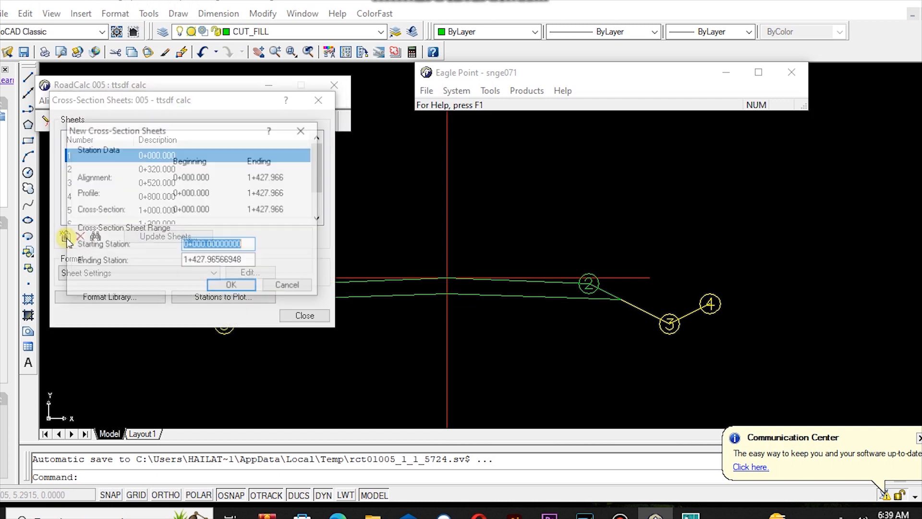
{"action": "left_click", "coordinate": [297, 288]}
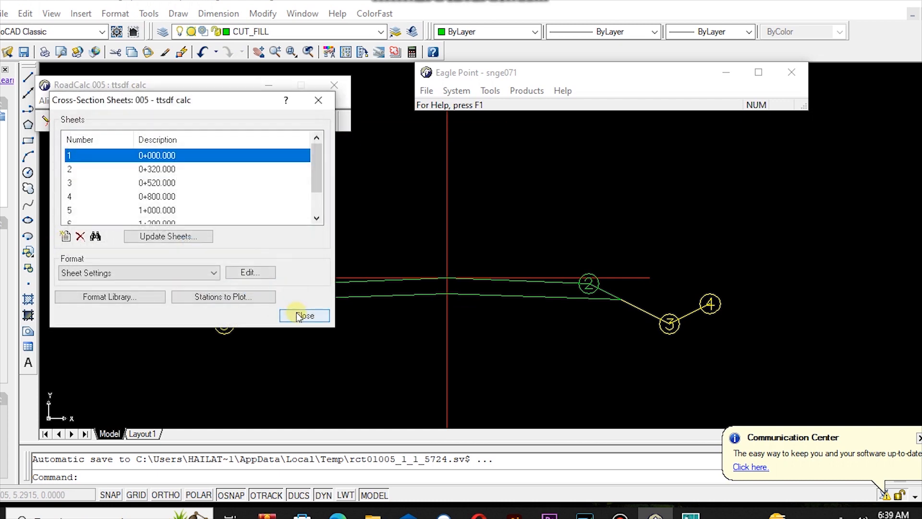
{"action": "scroll", "coordinate": [197, 201], "scroll_direction": "down", "scroll_amount": 1}
{"action": "left_click", "coordinate": [203, 235]}
{"action": "left_click", "coordinate": [204, 144]}
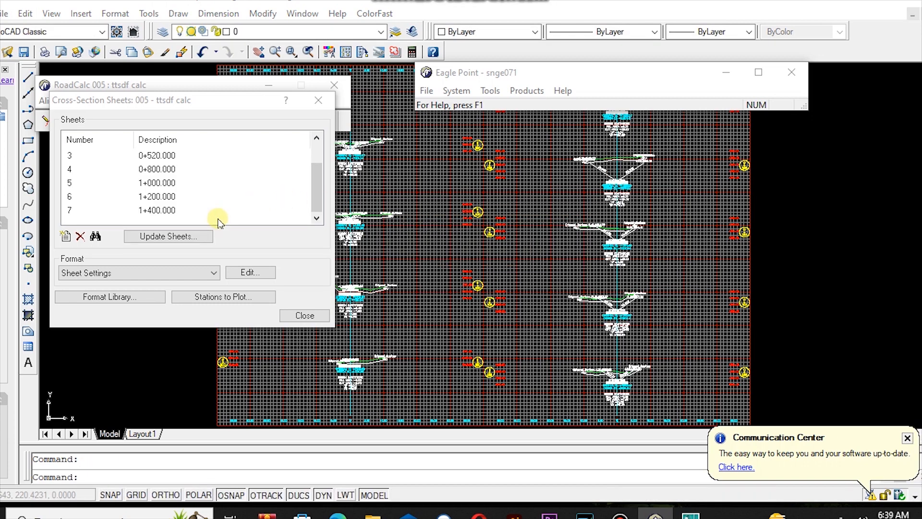
Delete the cross-section sheets for 1+400.000 and 1+000.000.
{"action": "left_click", "coordinate": [85, 211]}
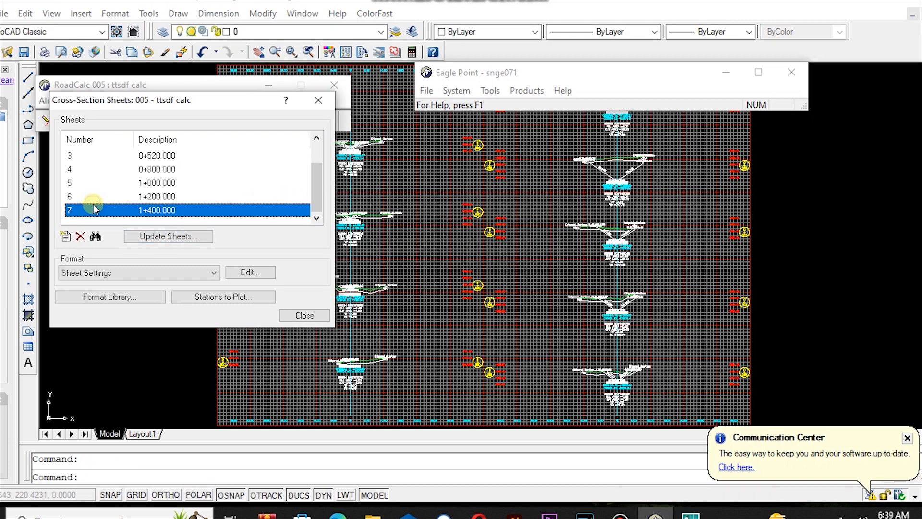
{"action": "left_click", "coordinate": [80, 236]}
{"action": "left_click", "coordinate": [173, 263]}
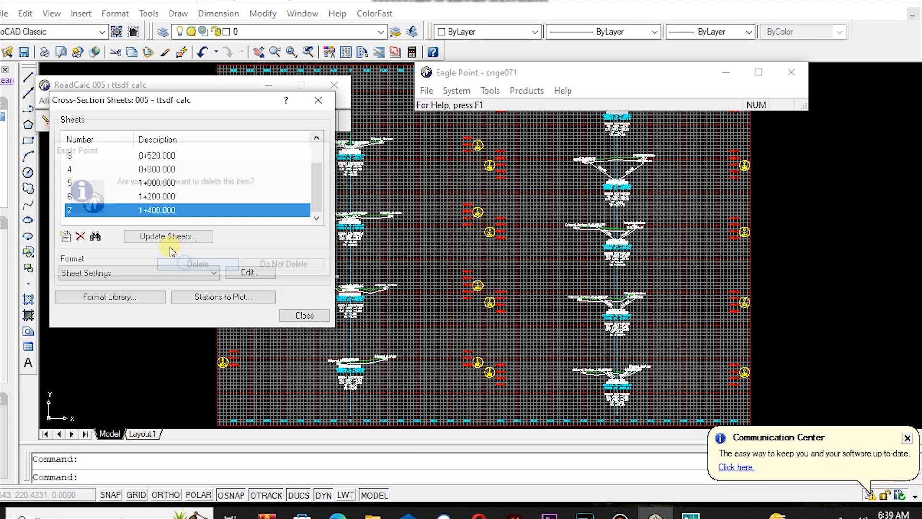
{"action": "left_click", "coordinate": [80, 236]}
{"action": "left_click", "coordinate": [186, 272]}
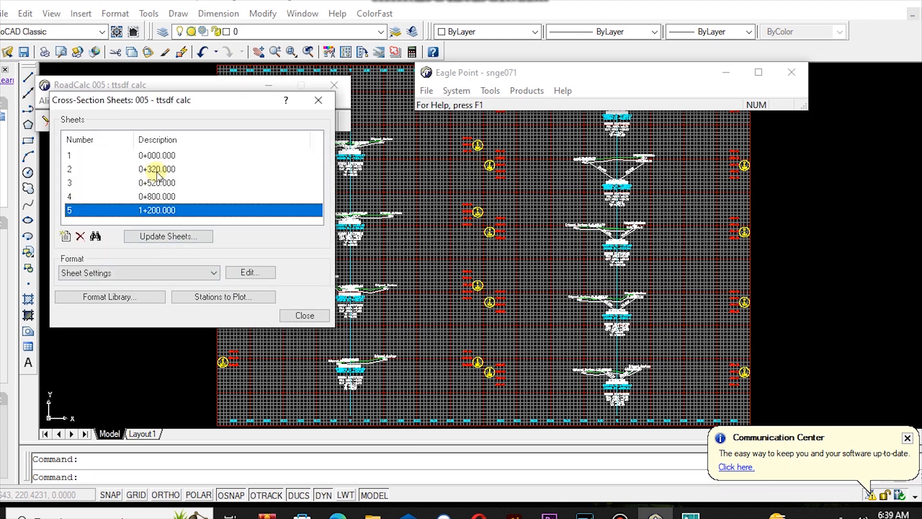
Delete all five remaining cross-section sheets, from 0+000.000 to 1+200.000, and close the cross-section sheets list.
{"action": "left_click_drag", "start_coordinate": [143, 160], "coordinate": [139, 213]}
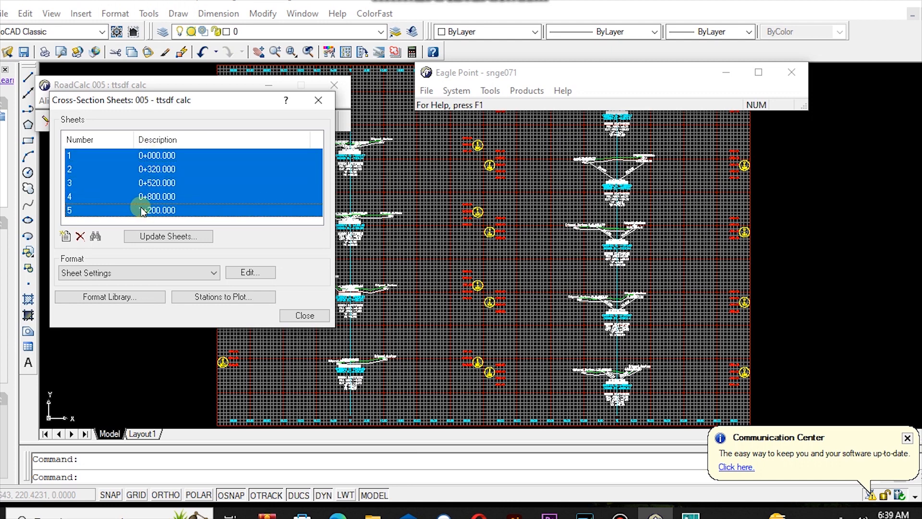
{"action": "left_click", "coordinate": [80, 236]}
{"action": "left_click", "coordinate": [168, 265]}
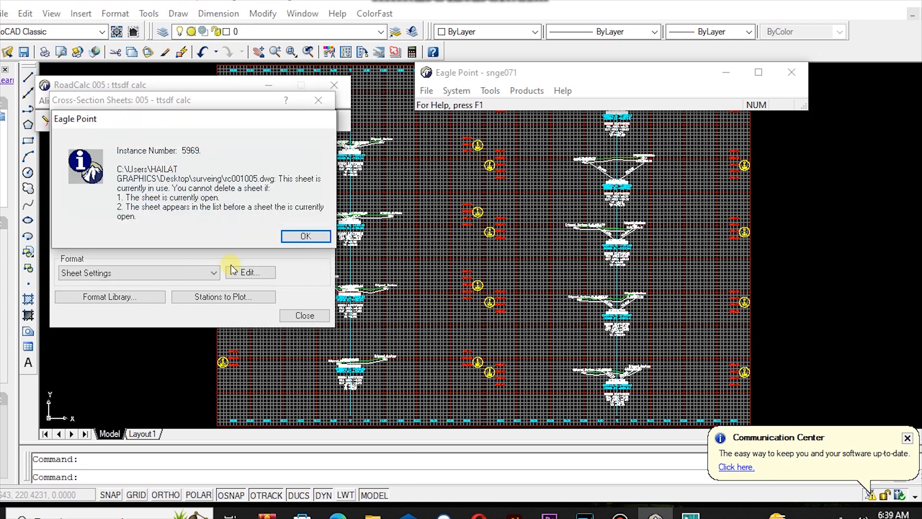
{"action": "left_click", "coordinate": [303, 236]}
{"action": "left_click", "coordinate": [78, 236]}
{"action": "left_click", "coordinate": [173, 266]}
{"action": "left_click", "coordinate": [324, 240]}
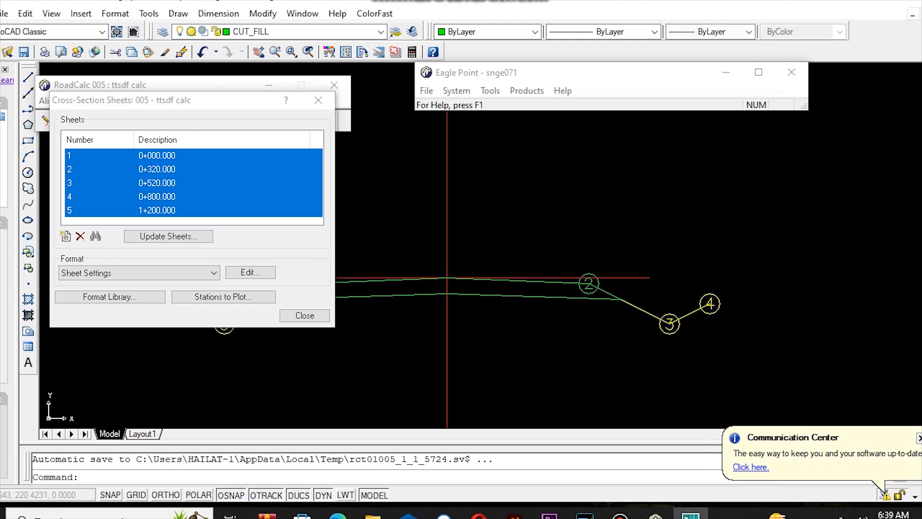
{"action": "left_click", "coordinate": [79, 236]}
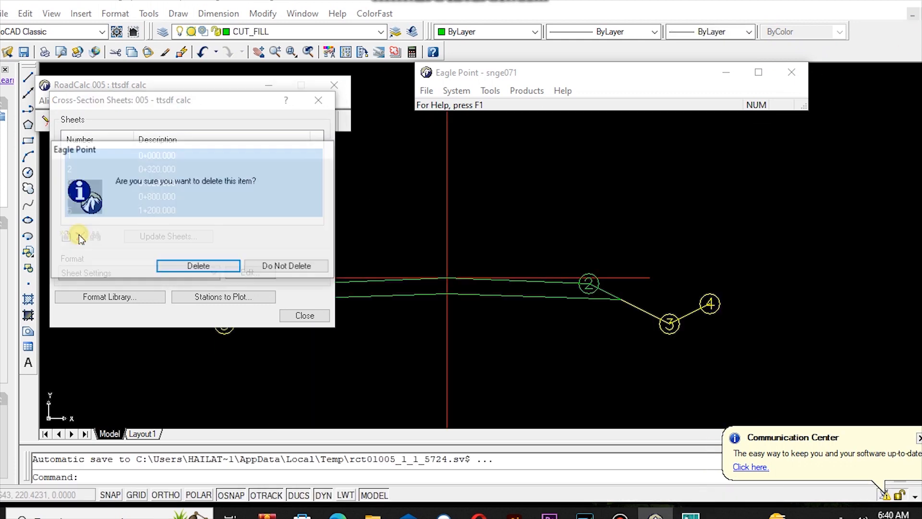
{"action": "left_click", "coordinate": [181, 266]}
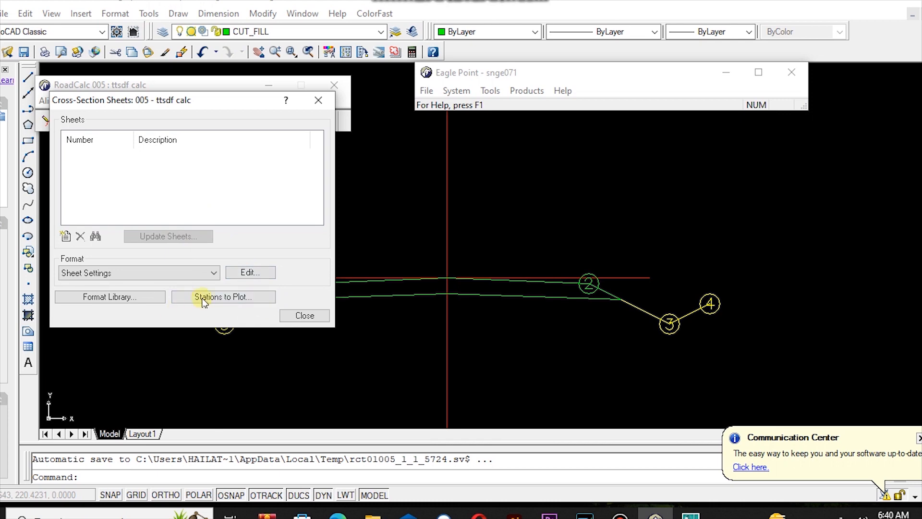
{"action": "left_click", "coordinate": [305, 316]}
{"action": "left_click", "coordinate": [320, 100]}
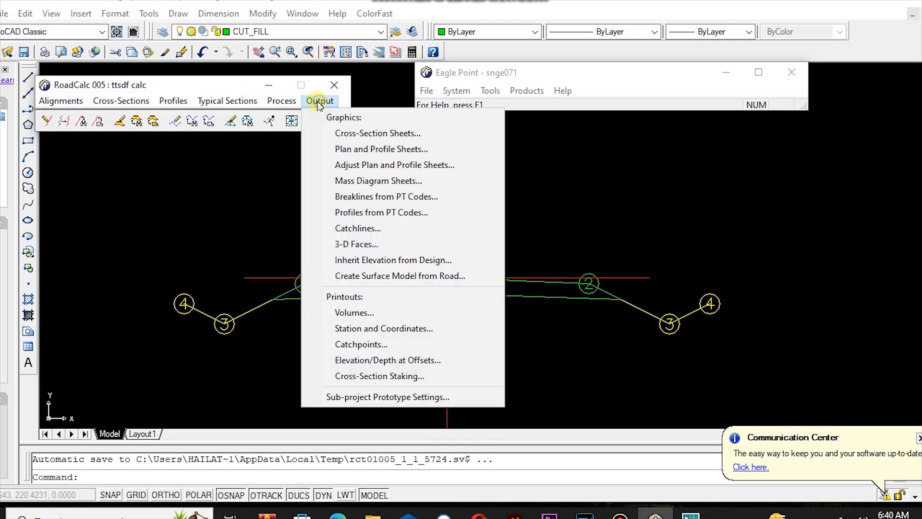
{"action": "left_click", "coordinate": [365, 149]}
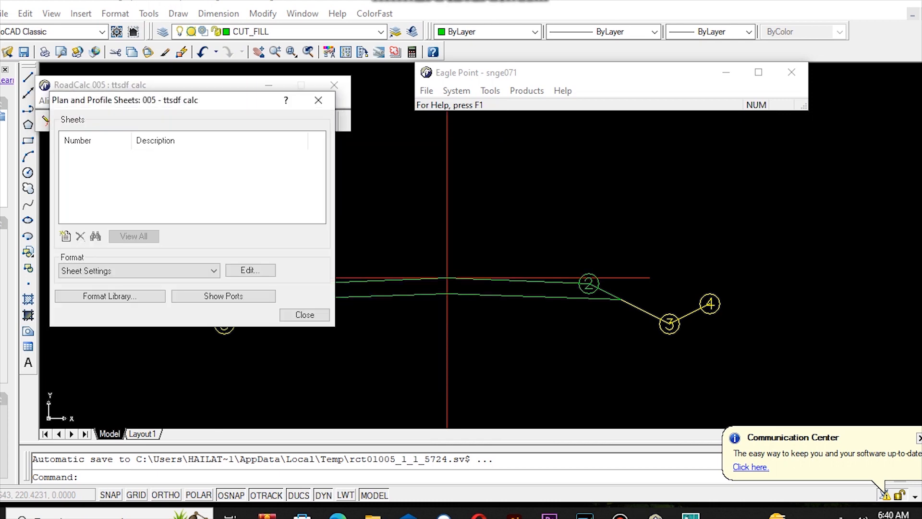
{"action": "left_click", "coordinate": [66, 236]}
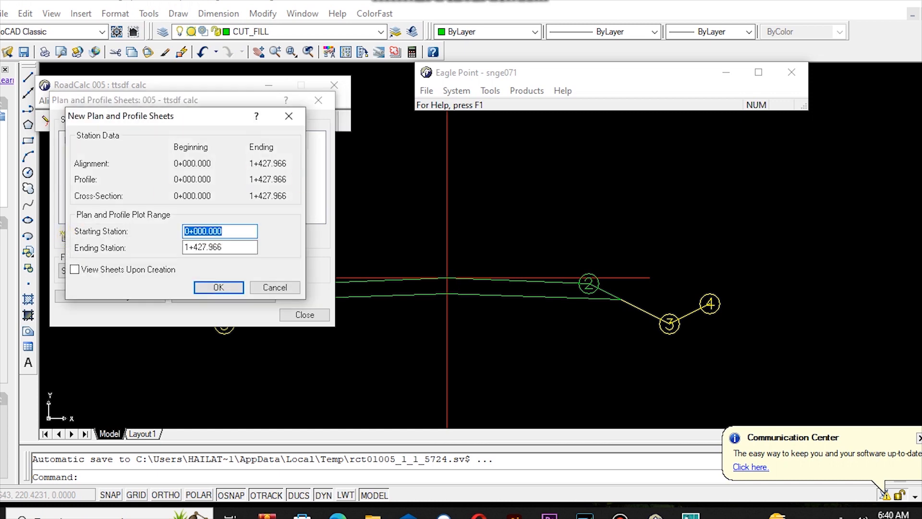
{"action": "left_click", "coordinate": [259, 288]}
{"action": "left_click", "coordinate": [301, 314]}
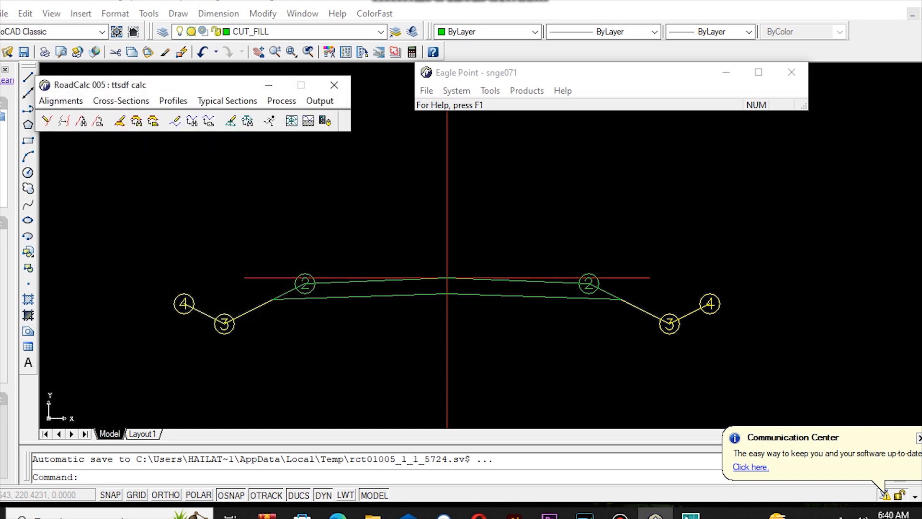
Try to adjust the plan and profile sheets, and dismiss the message.
{"action": "left_click", "coordinate": [320, 101]}
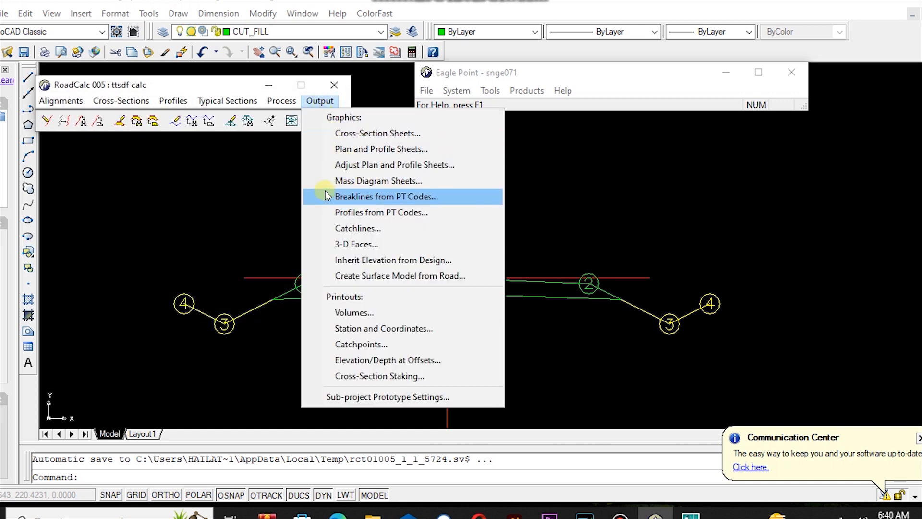
{"action": "left_click", "coordinate": [343, 164]}
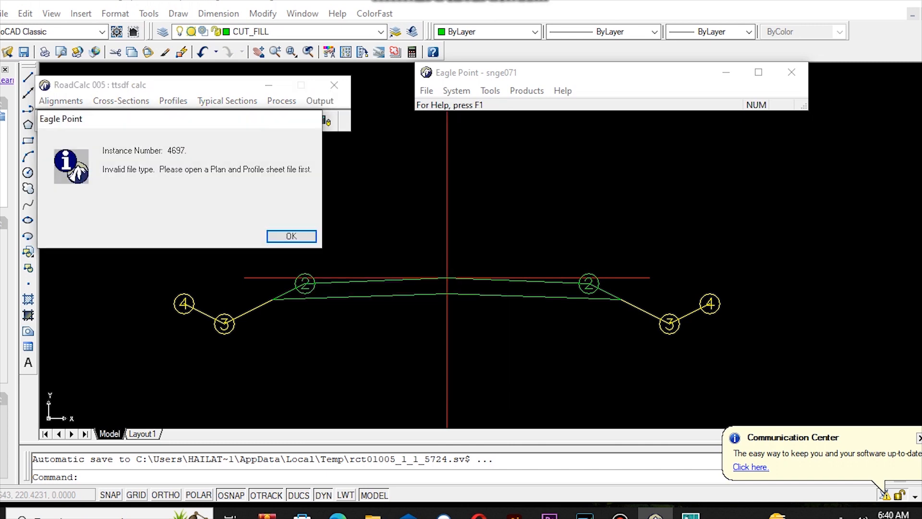
{"action": "left_click", "coordinate": [290, 236]}
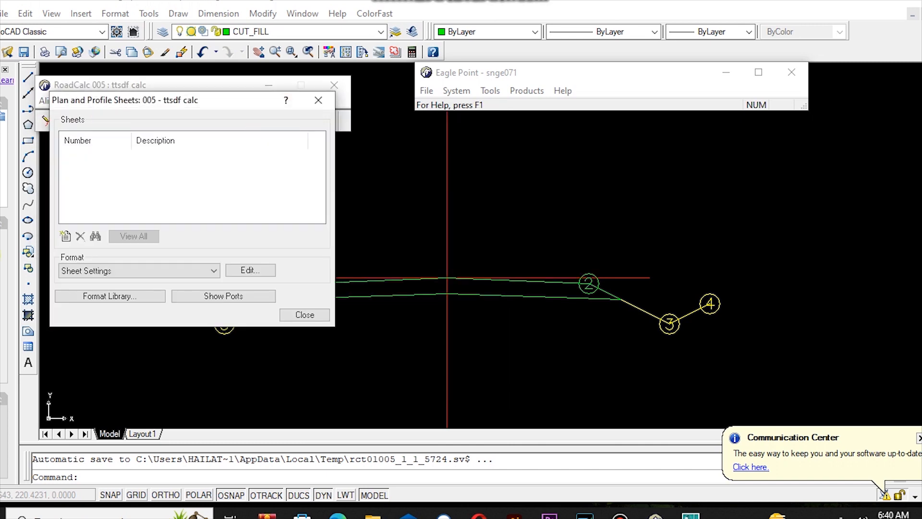
Look through the CAD Settings of the plan and profile sheet format and accept them.
{"action": "left_click", "coordinate": [123, 270]}
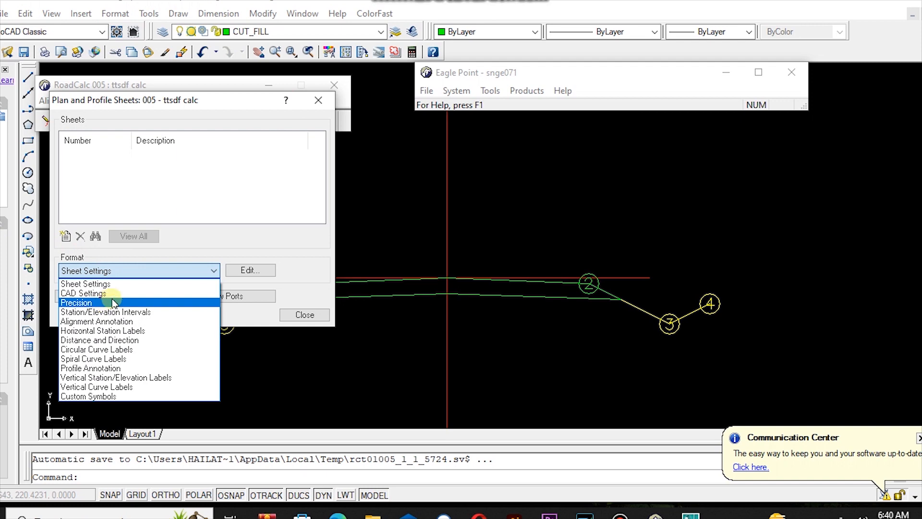
{"action": "left_click", "coordinate": [115, 293]}
{"action": "left_click", "coordinate": [248, 270]}
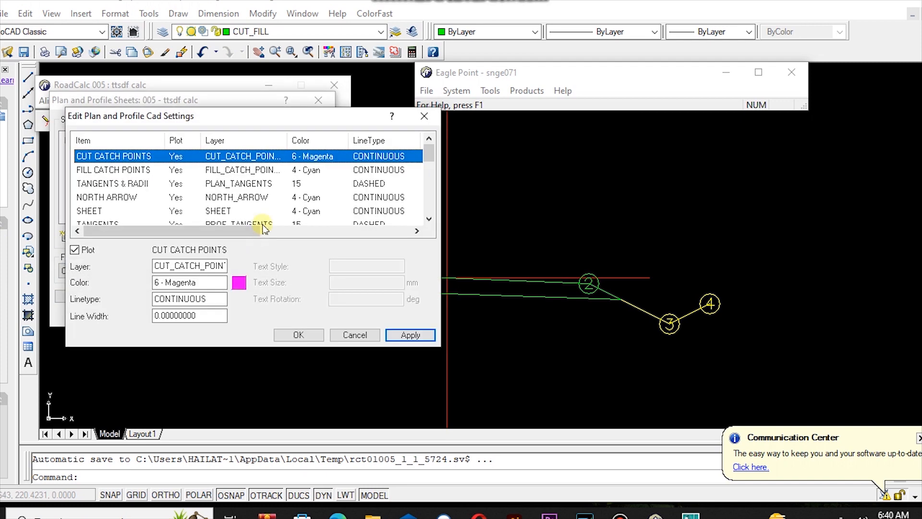
{"action": "scroll", "coordinate": [257, 184], "scroll_direction": "down", "scroll_amount": 5}
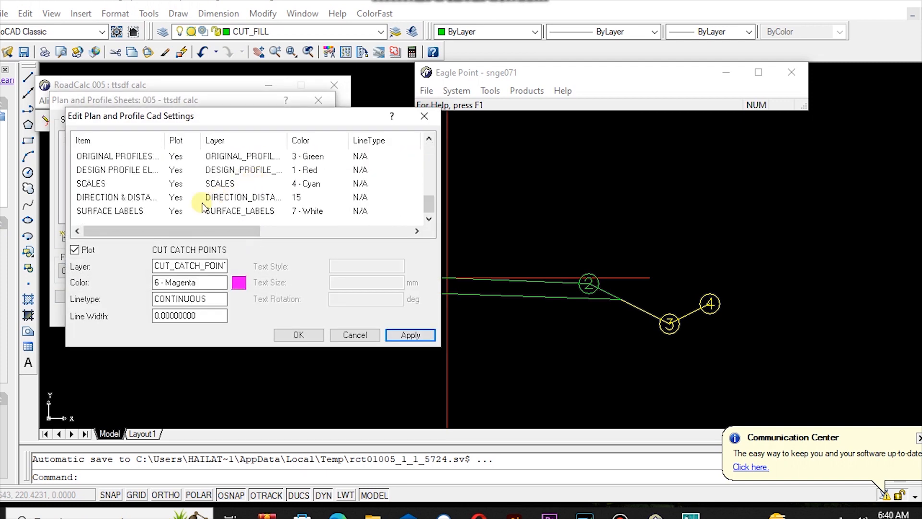
{"action": "scroll", "coordinate": [163, 179], "scroll_direction": "up", "scroll_amount": 1}
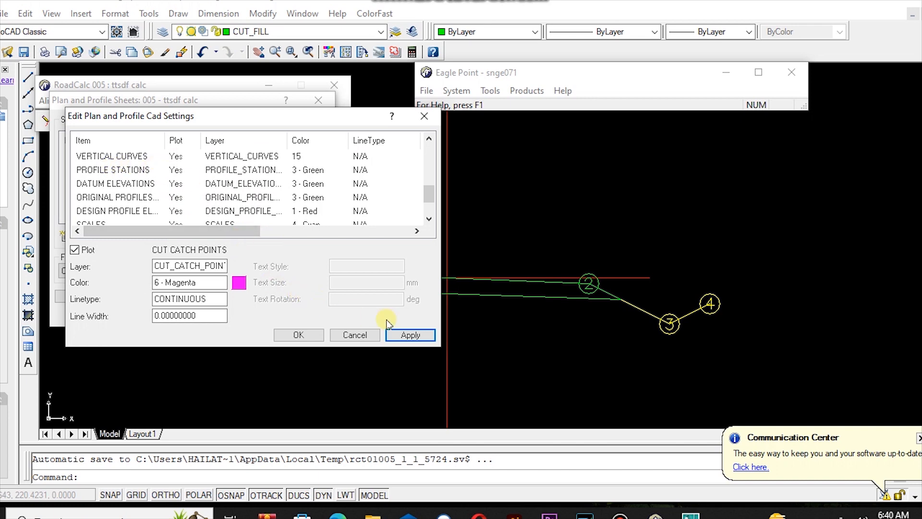
{"action": "left_click", "coordinate": [298, 335]}
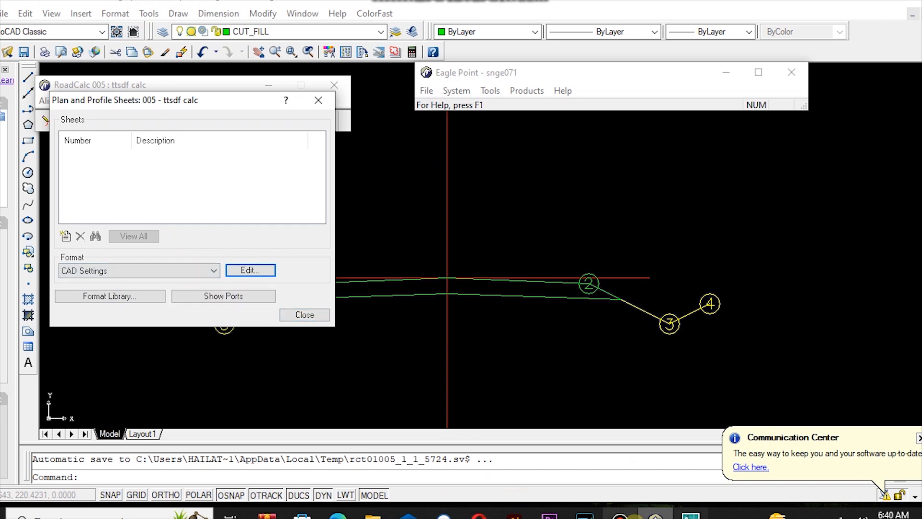
{"action": "left_click", "coordinate": [620, 515]}
{"action": "left_click", "coordinate": [333, 27]}
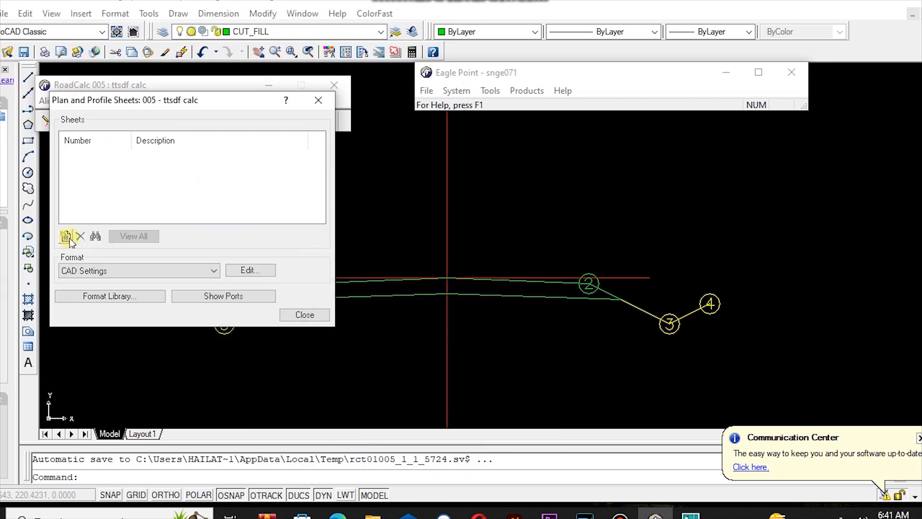
Review the Precision settings of the plan and profile sheet format and accept them.
{"action": "left_click", "coordinate": [77, 271]}
{"action": "left_click", "coordinate": [76, 303]}
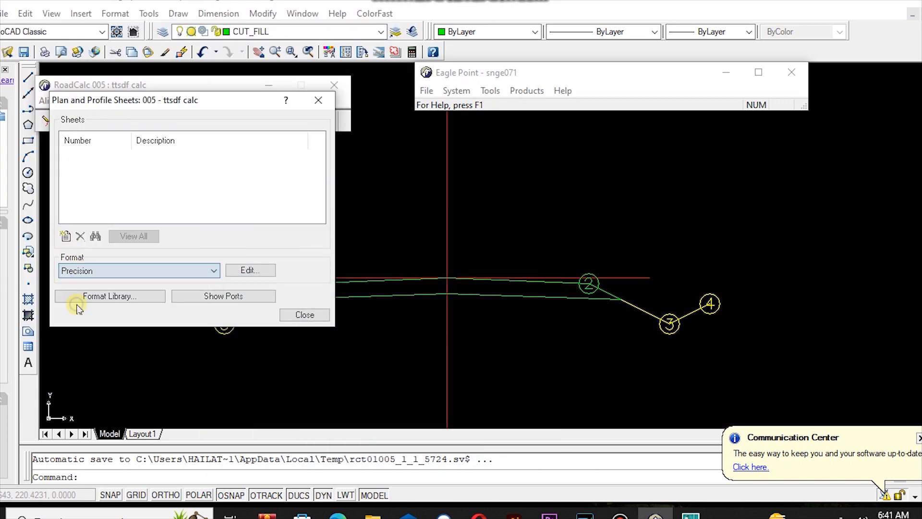
{"action": "left_click", "coordinate": [246, 270]}
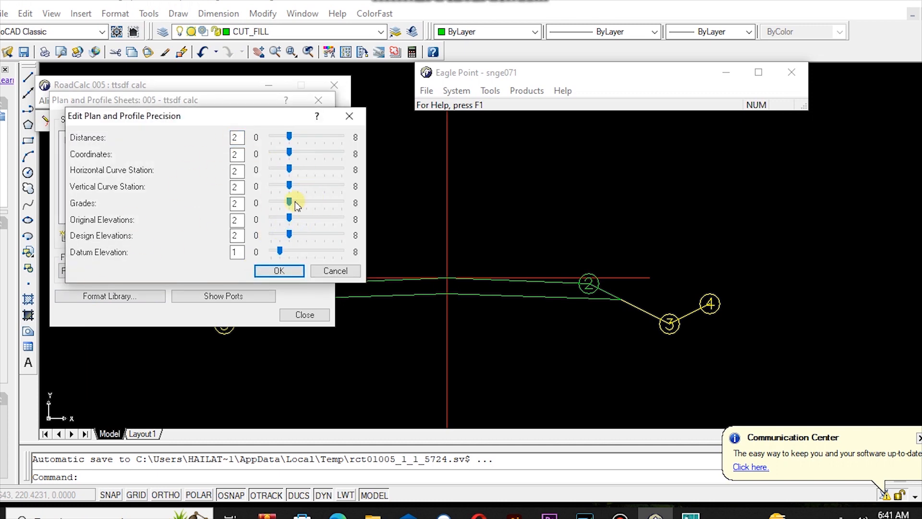
{"action": "left_click", "coordinate": [278, 271]}
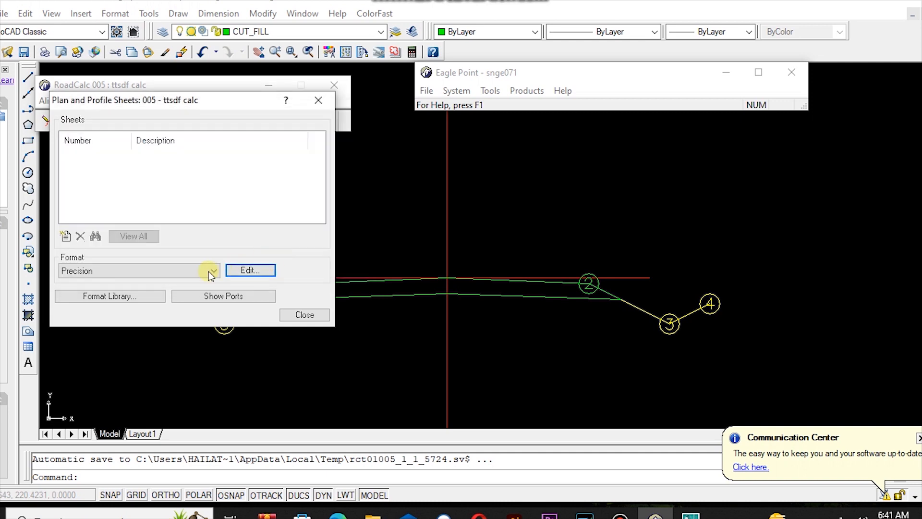
Review the plan and profile Sheet Settings, compare grid spacing in Drawing Units and Paper Units, and apply them with Paper Units.
{"action": "left_click", "coordinate": [125, 270]}
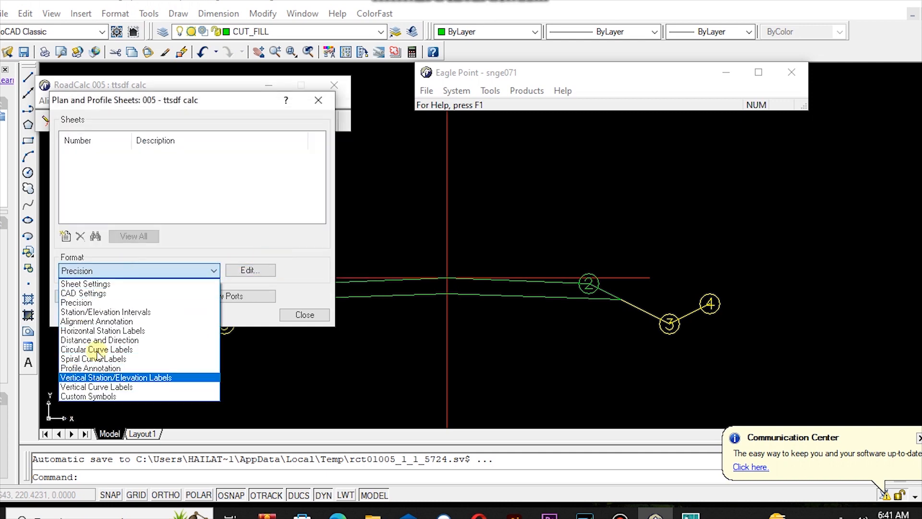
{"action": "left_click", "coordinate": [104, 284]}
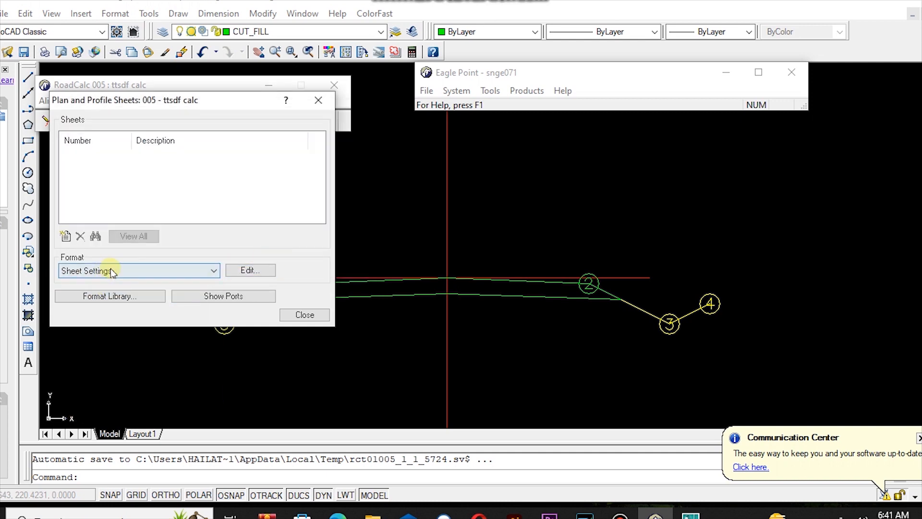
{"action": "left_click", "coordinate": [250, 270]}
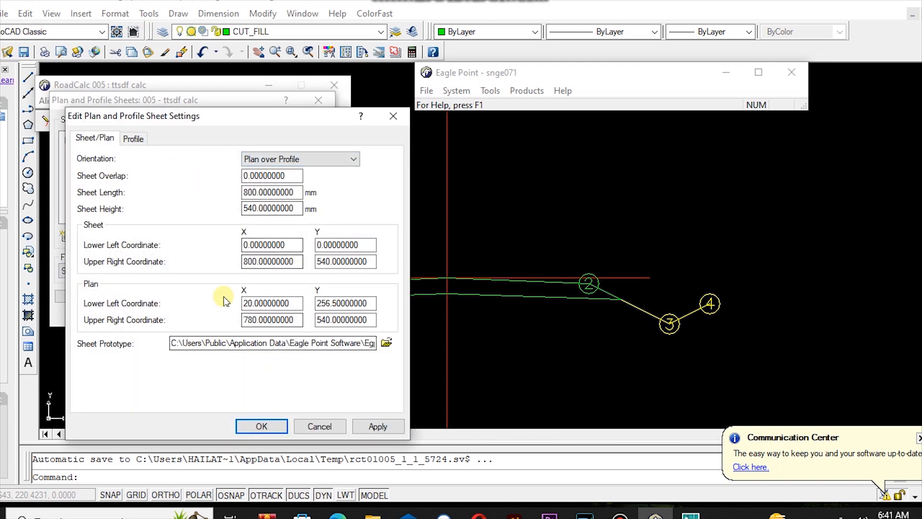
{"action": "left_click_drag", "start_coordinate": [298, 175], "coordinate": [146, 181]}
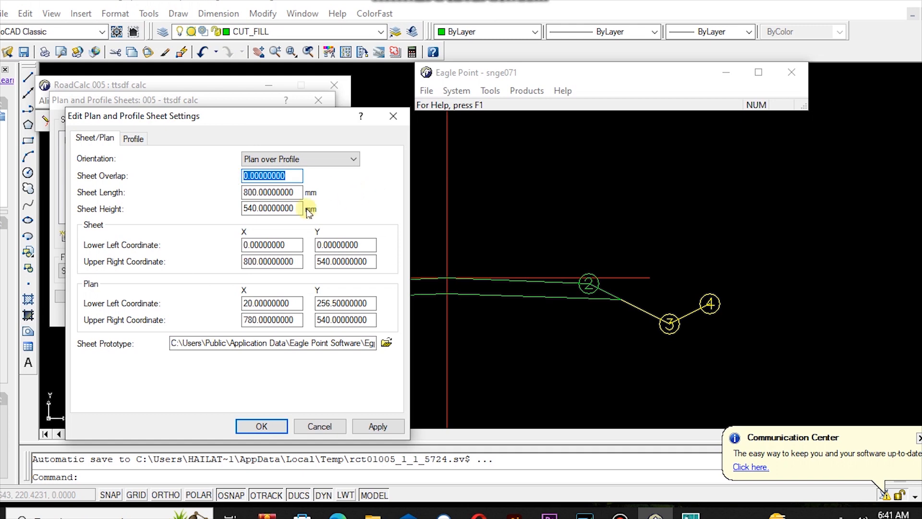
{"action": "left_click", "coordinate": [132, 139]}
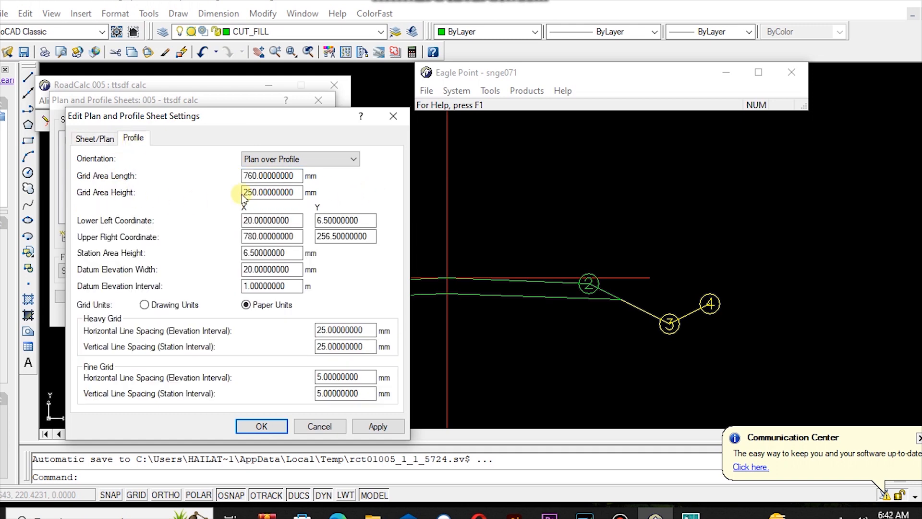
{"action": "left_click", "coordinate": [145, 304]}
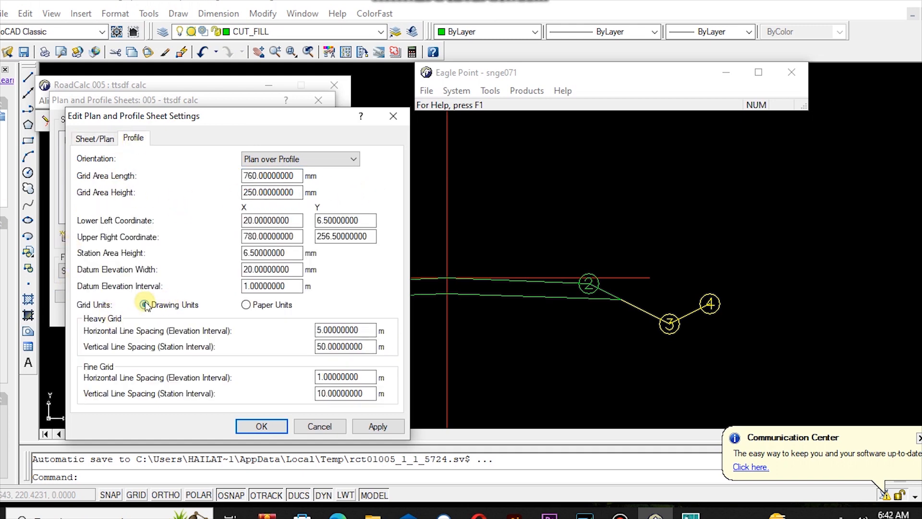
{"action": "left_click", "coordinate": [244, 305]}
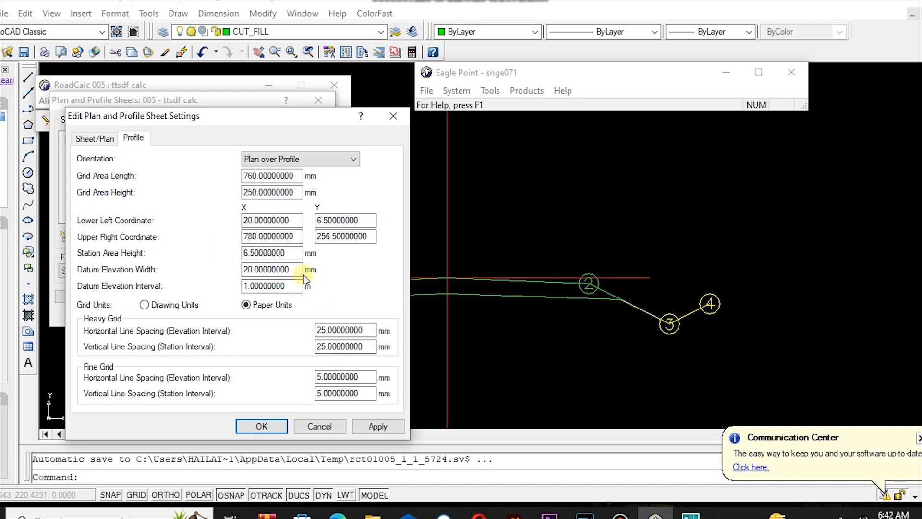
{"action": "left_click", "coordinate": [377, 426]}
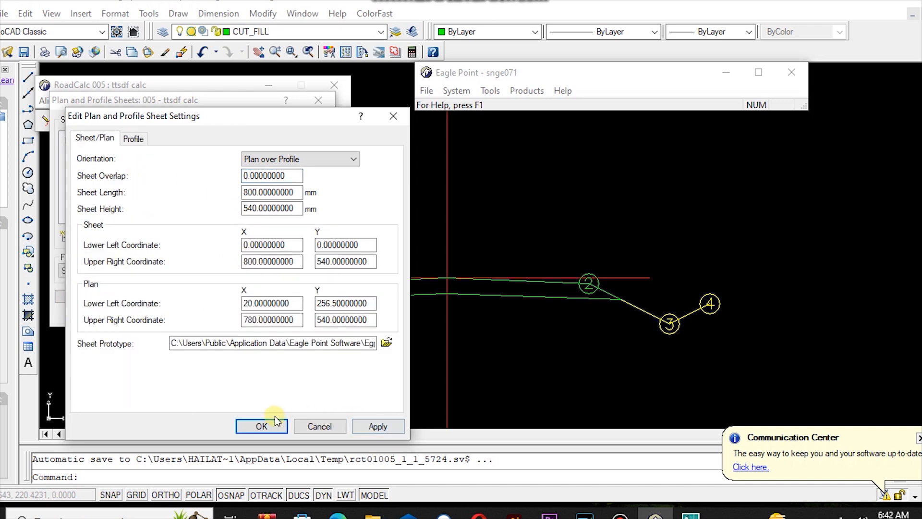
{"action": "left_click", "coordinate": [257, 424]}
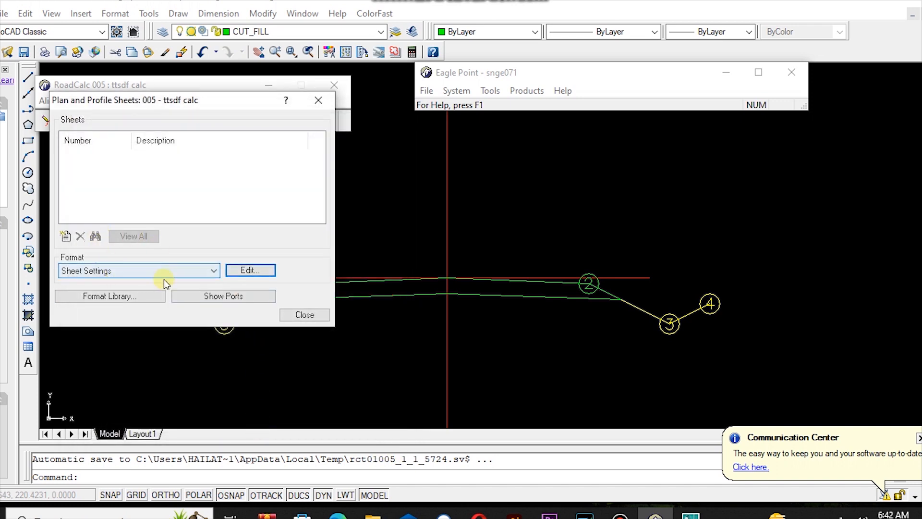
Review the Station/Elevation Intervals of the plan and profile sheets and accept them with the Full minor format.
{"action": "left_click", "coordinate": [168, 273]}
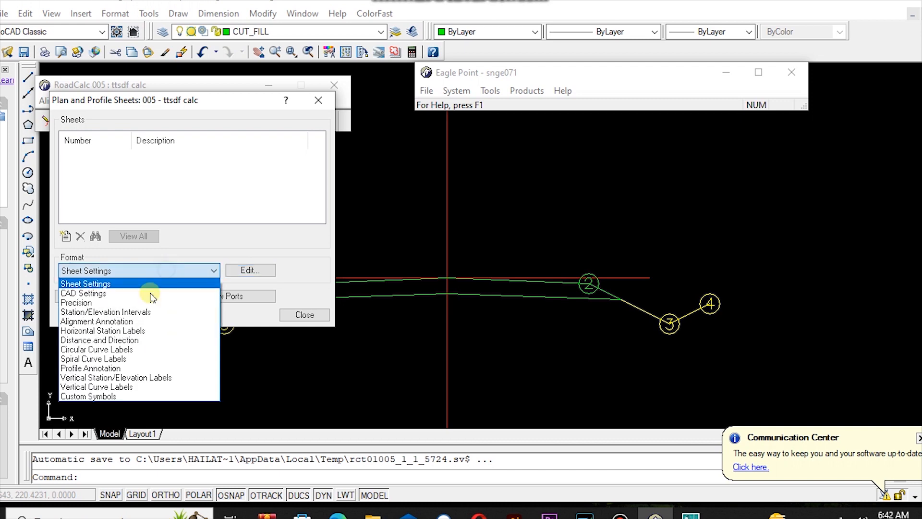
{"action": "left_click", "coordinate": [126, 312]}
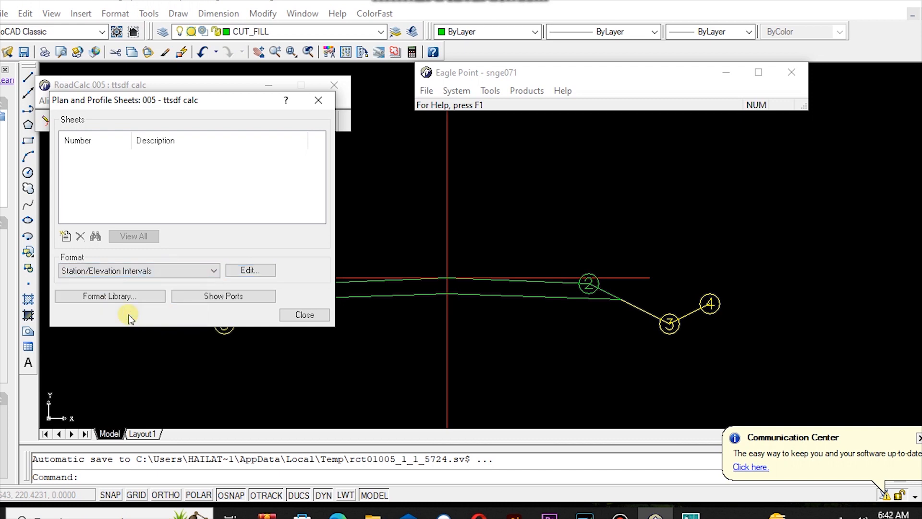
{"action": "left_click", "coordinate": [252, 270]}
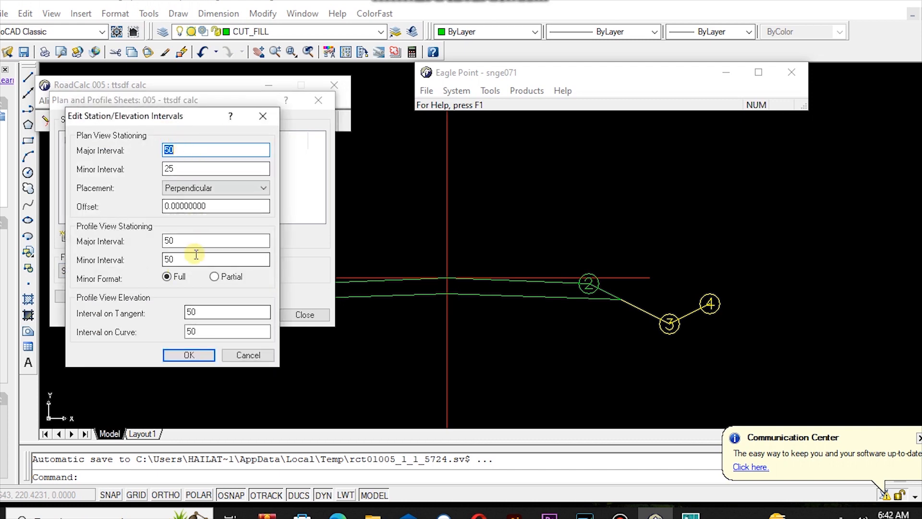
{"action": "left_click", "coordinate": [221, 277]}
{"action": "left_click", "coordinate": [169, 278]}
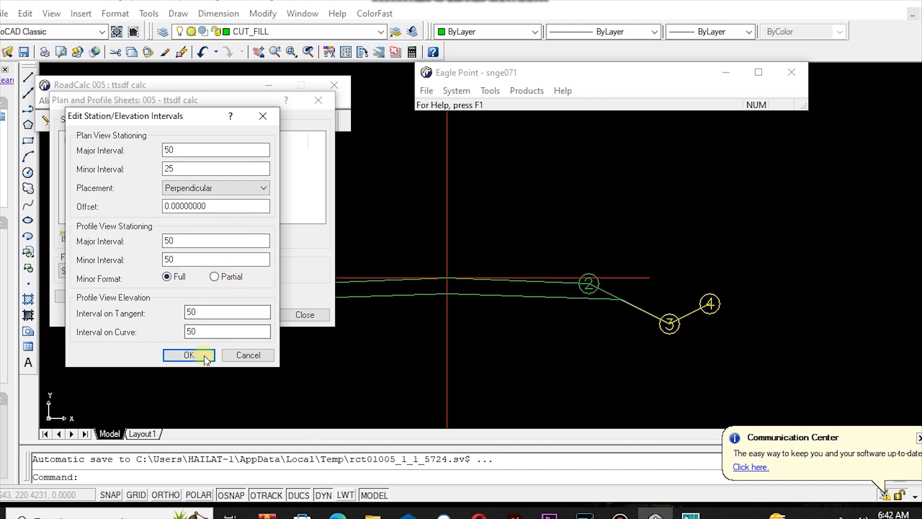
{"action": "left_click", "coordinate": [188, 355]}
In the Alignment Annotation format, switch the Centerline's Station annotation to No and back to Yes.
{"action": "left_click", "coordinate": [147, 270]}
{"action": "left_click", "coordinate": [126, 320]}
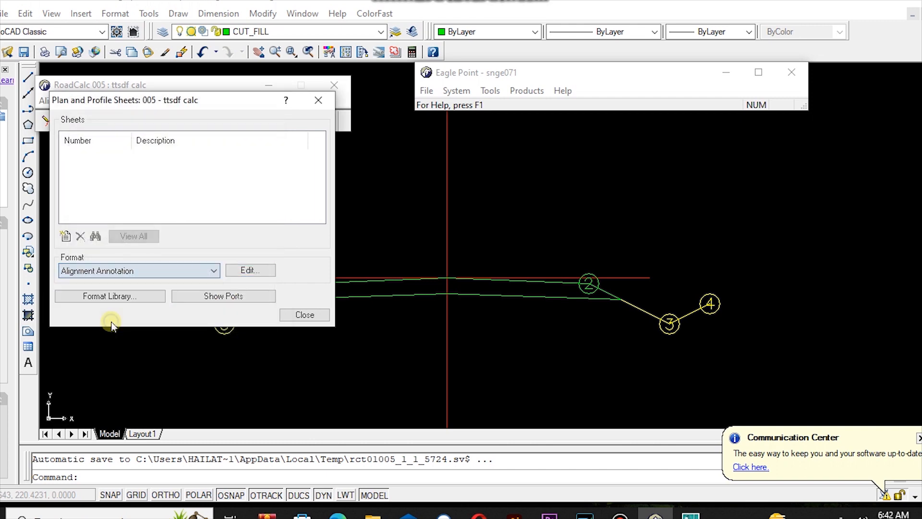
{"action": "left_click", "coordinate": [249, 272]}
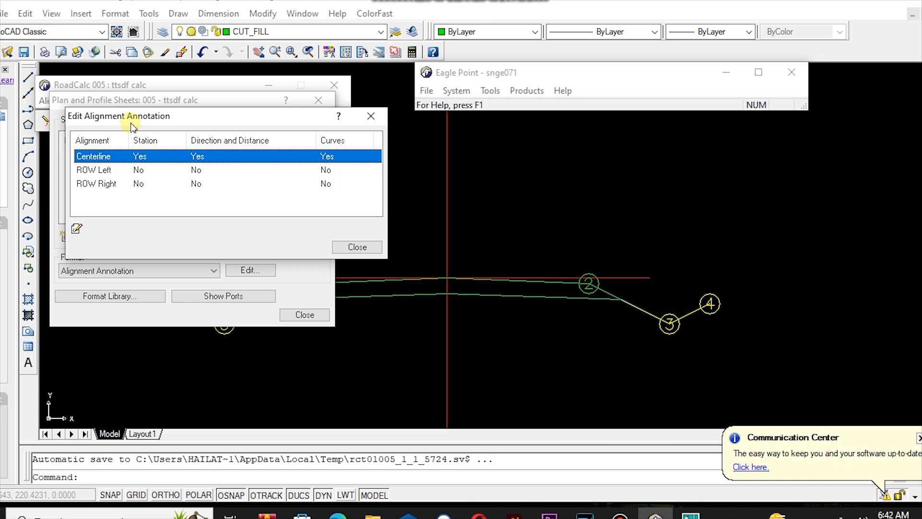
{"action": "left_click", "coordinate": [77, 229]}
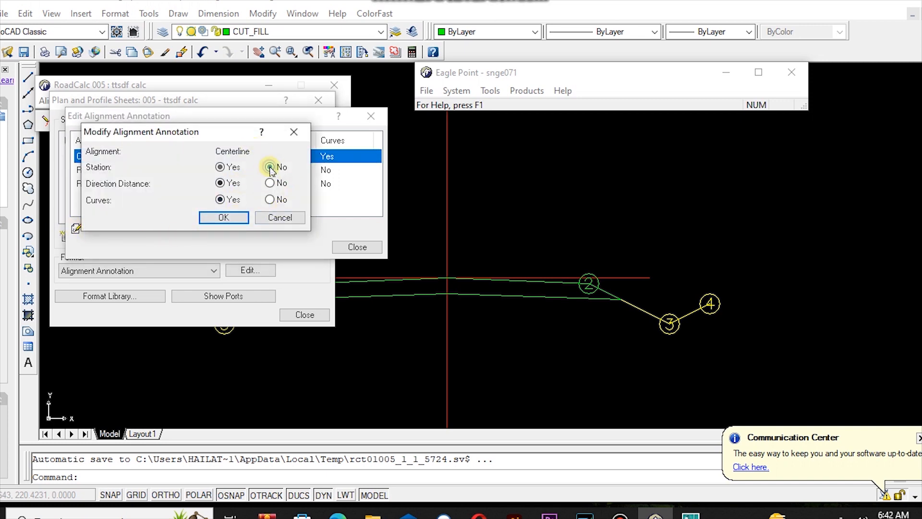
{"action": "left_click", "coordinate": [239, 216]}
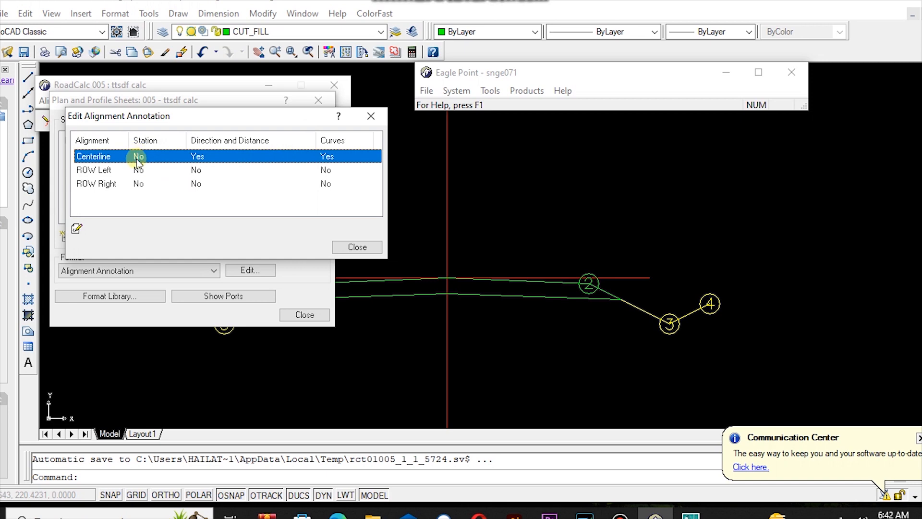
{"action": "left_click", "coordinate": [76, 229]}
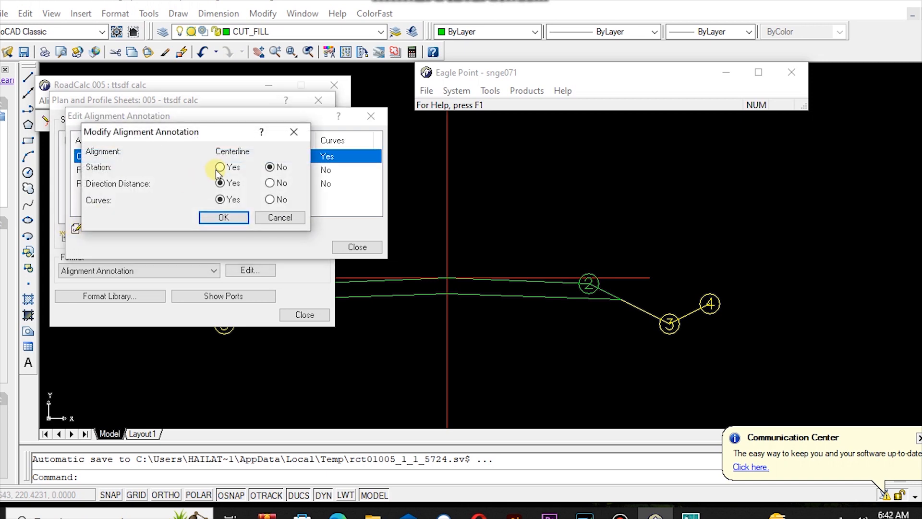
{"action": "left_click", "coordinate": [238, 217]}
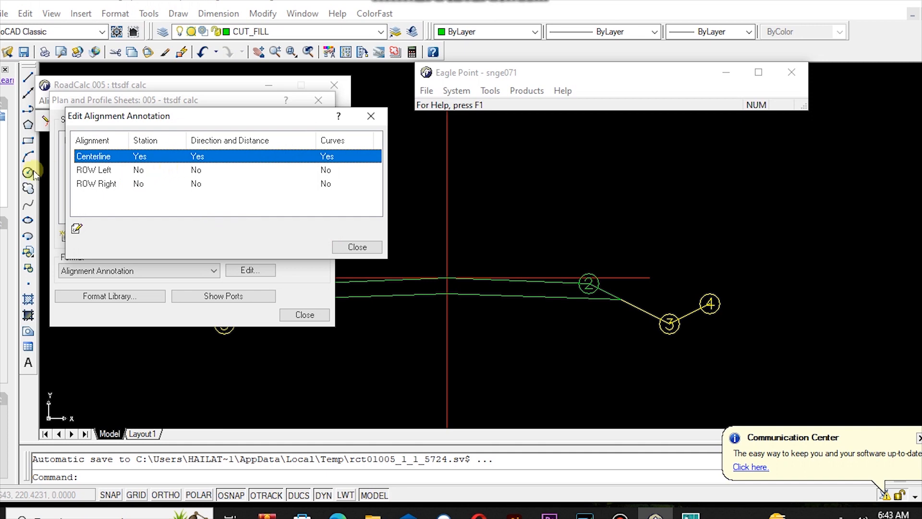
Try Yes for ROW Left's Direction Distance annotation, return it to No, and finish editing the Alignment Annotation format.
{"action": "left_click", "coordinate": [138, 174]}
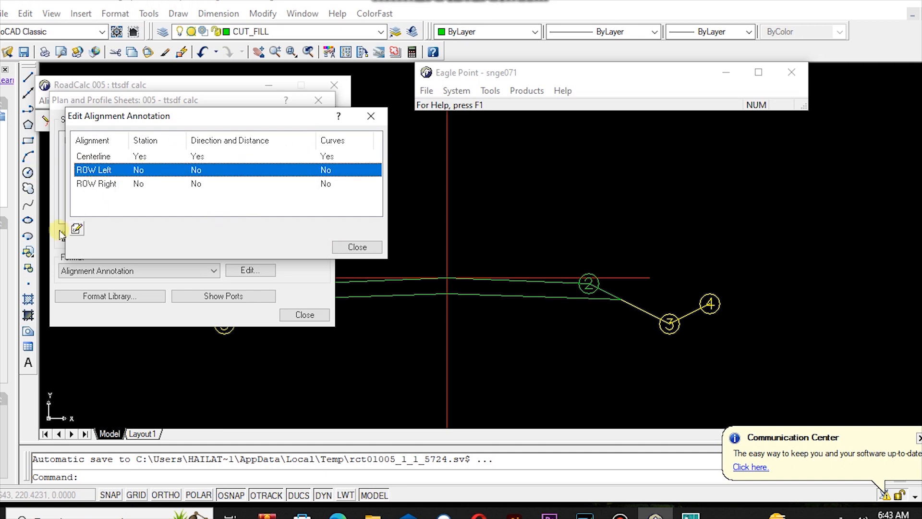
{"action": "left_click", "coordinate": [77, 229]}
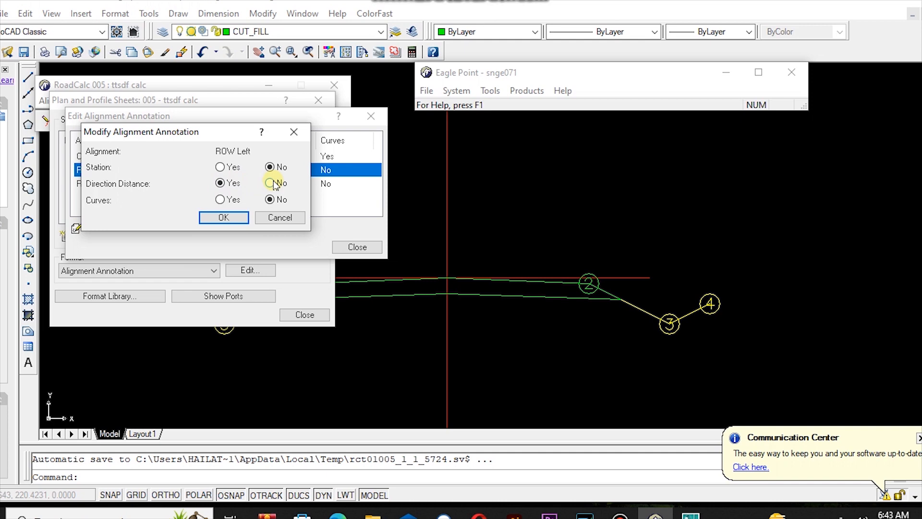
{"action": "left_click", "coordinate": [229, 217]}
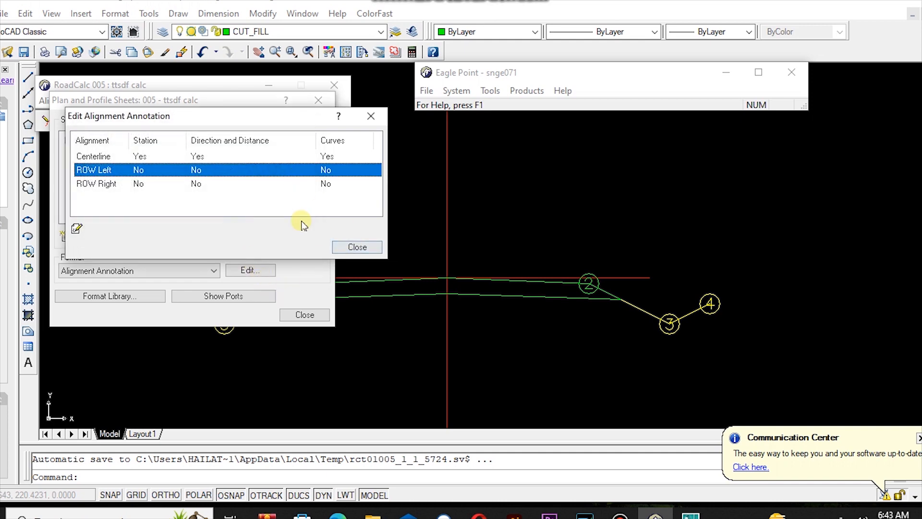
{"action": "left_click", "coordinate": [357, 247]}
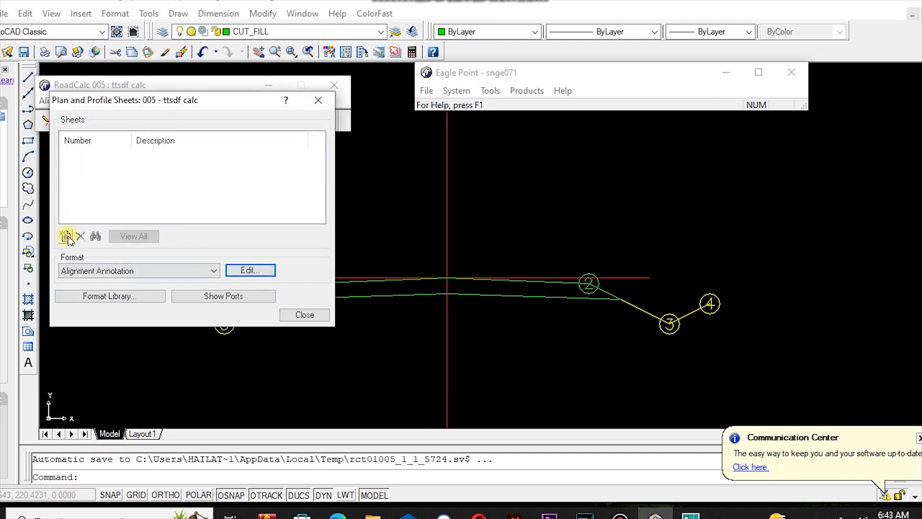
Review the Profile Annotation format of the plan and profile sheets and close it.
{"action": "left_click", "coordinate": [70, 270]}
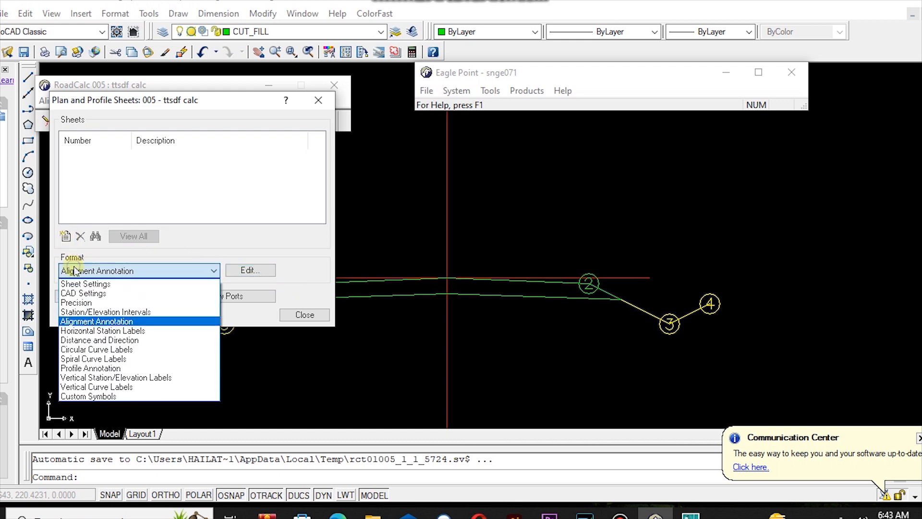
{"action": "left_click", "coordinate": [115, 369]}
{"action": "left_click", "coordinate": [251, 271]}
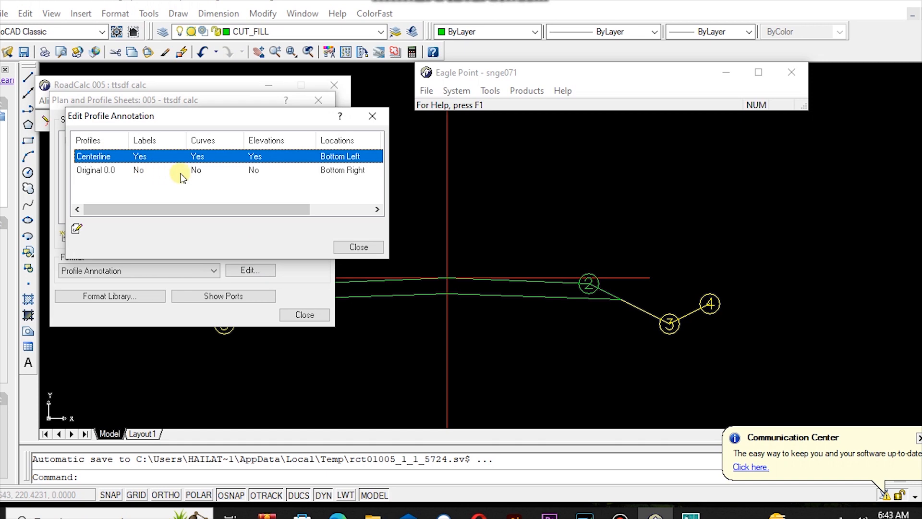
{"action": "left_click", "coordinate": [358, 248]}
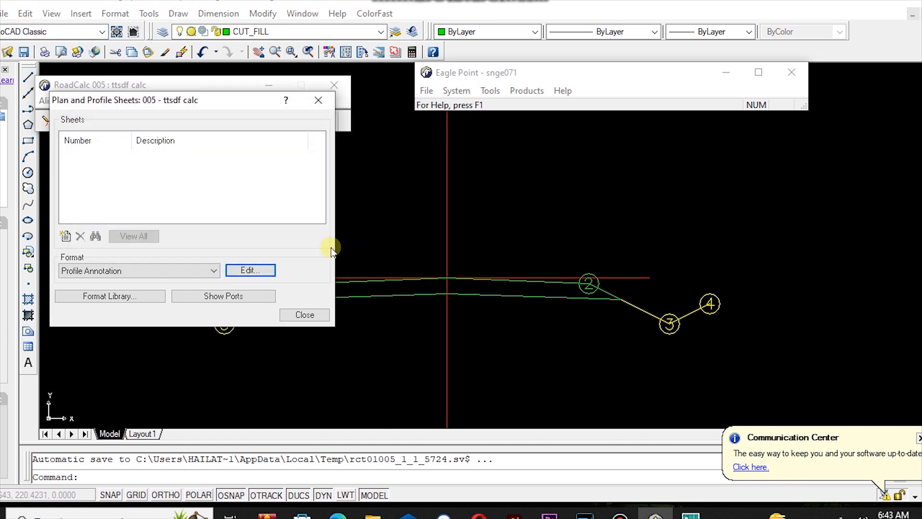
Review the Vertical Station/Elevation Labels format, checking which items, such as BOP Station, are plotted, and close it.
{"action": "left_click", "coordinate": [165, 270]}
{"action": "left_click", "coordinate": [121, 379]}
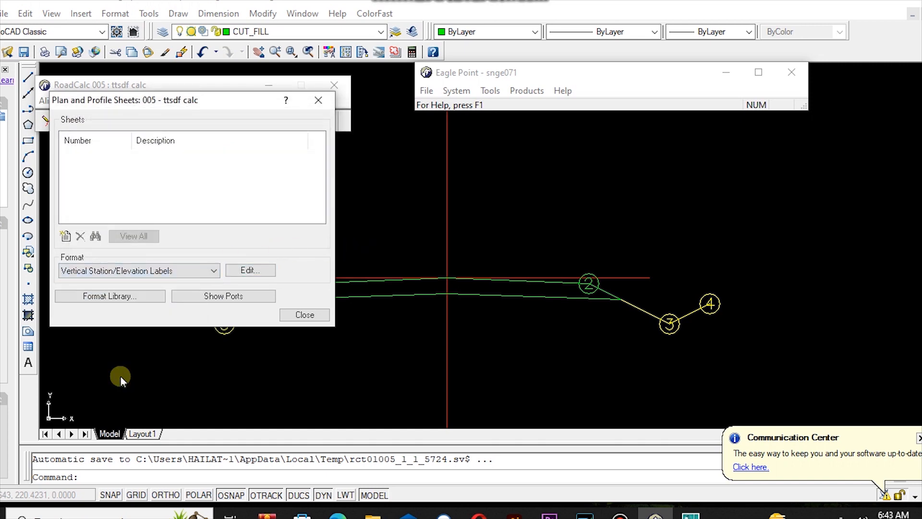
{"action": "left_click", "coordinate": [274, 272]}
{"action": "left_click", "coordinate": [103, 171]}
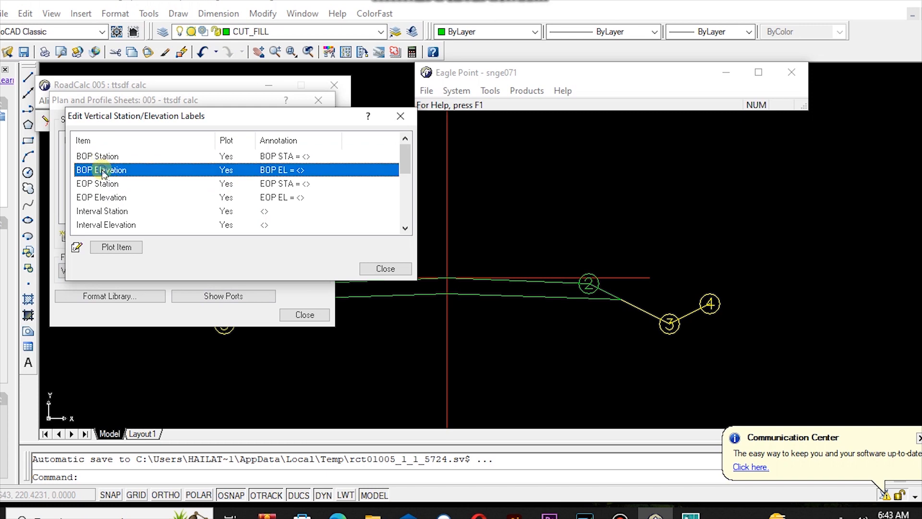
{"action": "left_click", "coordinate": [227, 157]}
{"action": "left_click", "coordinate": [106, 247]}
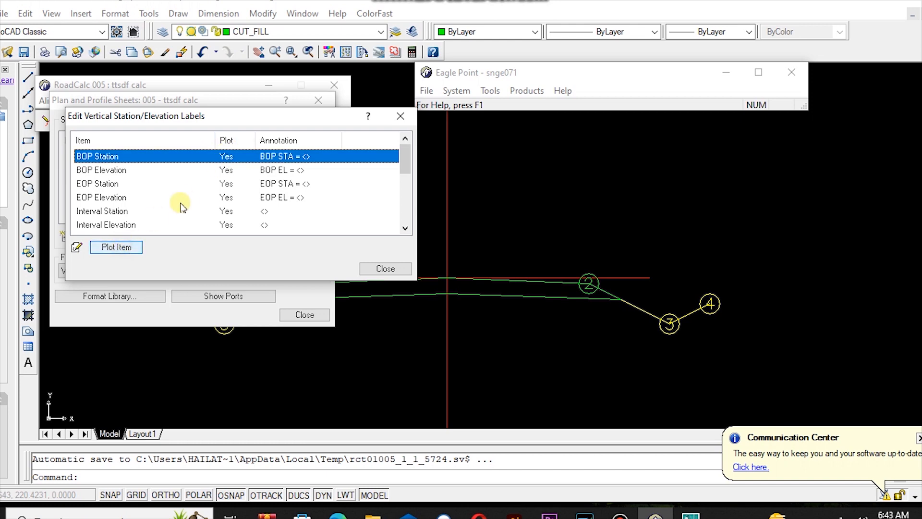
{"action": "scroll", "coordinate": [250, 217], "scroll_direction": "down", "scroll_amount": 3}
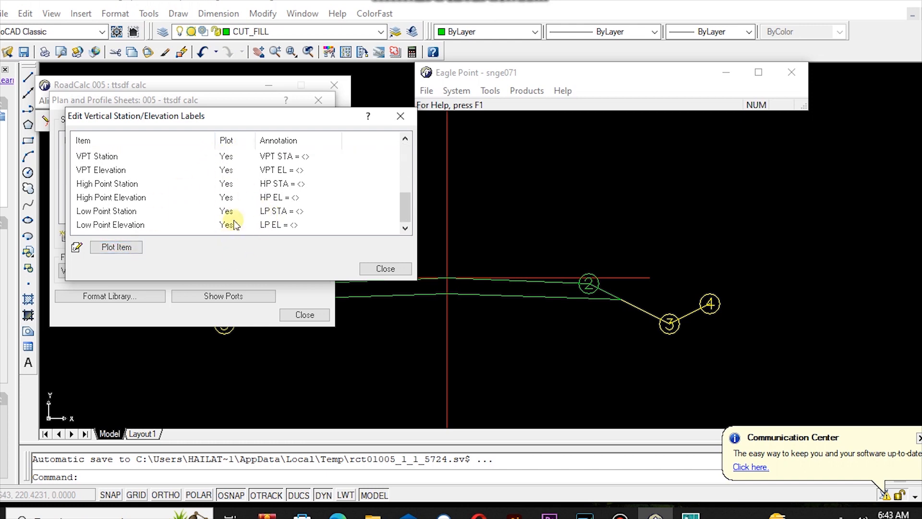
{"action": "left_click", "coordinate": [384, 269]}
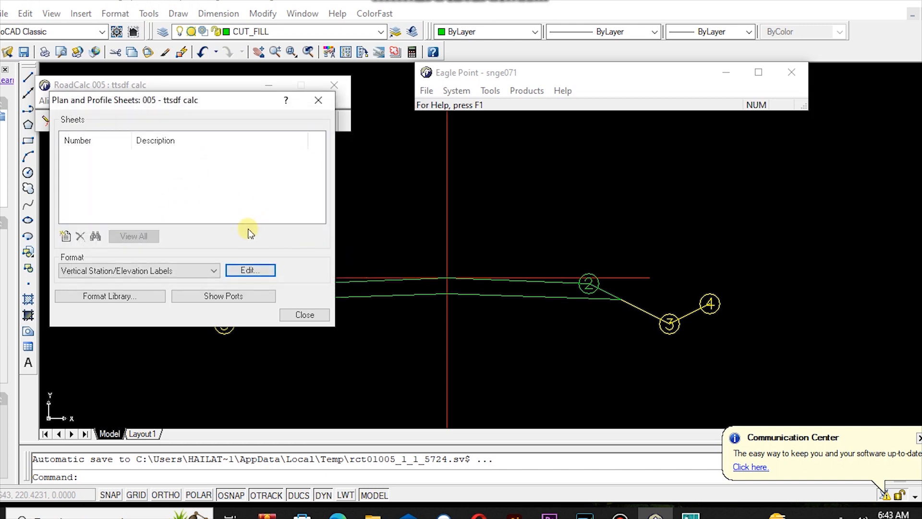
Look through the Custom Symbols list of the plan and profile sheet format and close it.
{"action": "left_click", "coordinate": [183, 268]}
{"action": "left_click", "coordinate": [127, 397]}
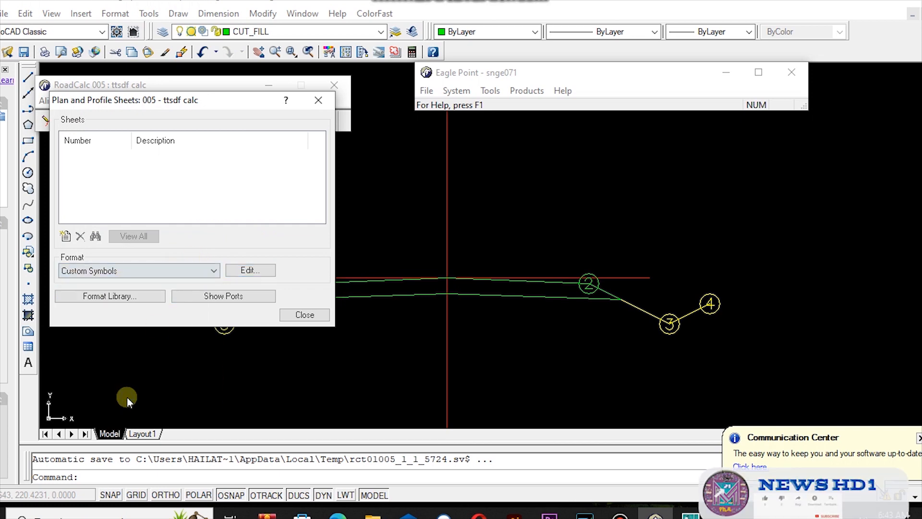
{"action": "left_click", "coordinate": [250, 271]}
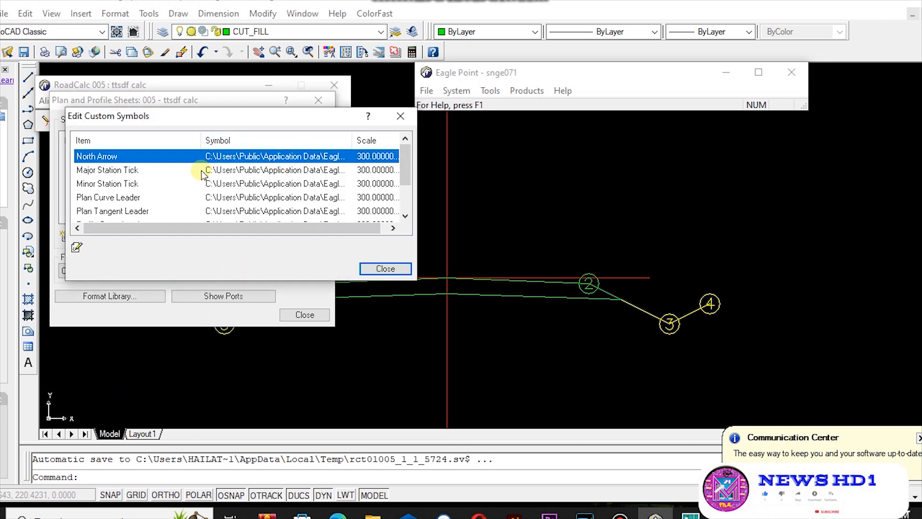
{"action": "scroll", "coordinate": [204, 174], "scroll_direction": "down", "scroll_amount": 1}
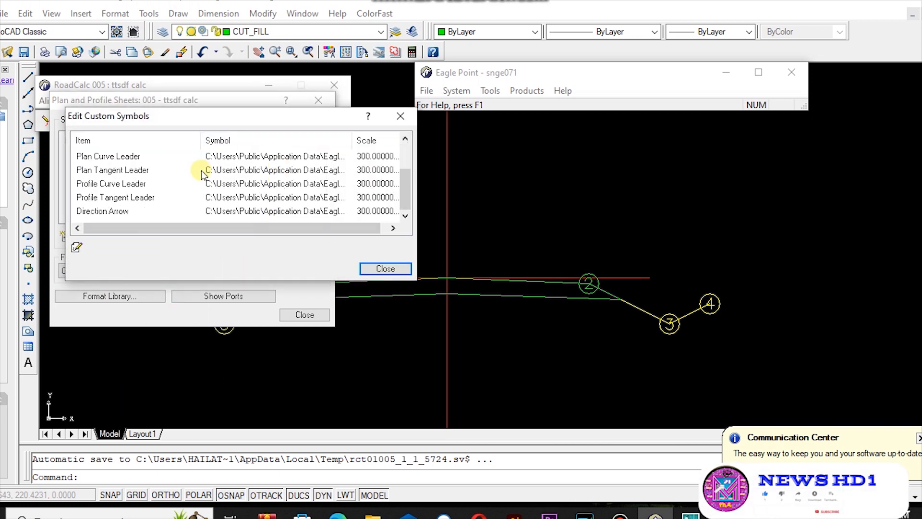
{"action": "left_click", "coordinate": [386, 269]}
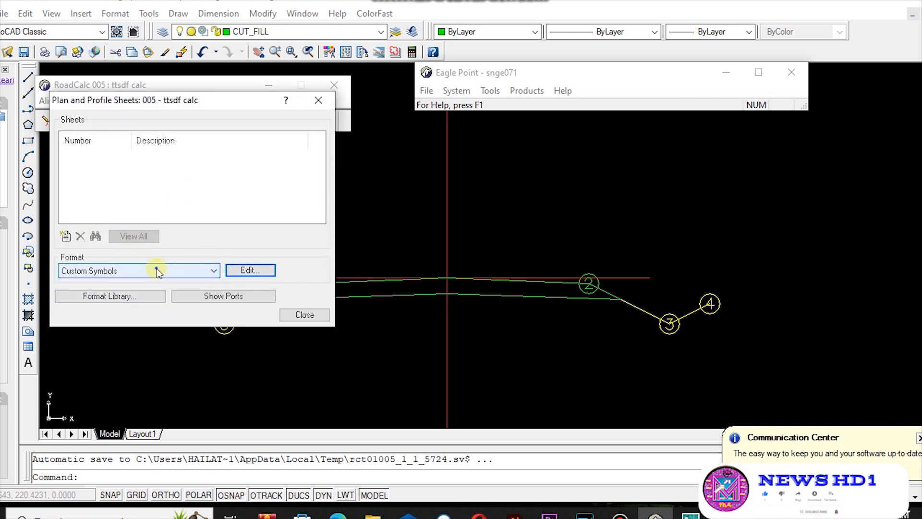
Look through the plan and profile CAD Settings again, checking items such as the design profile elevations, and cancel.
{"action": "left_click", "coordinate": [158, 272]}
{"action": "left_click", "coordinate": [96, 293]}
{"action": "left_click", "coordinate": [248, 271]}
{"action": "scroll", "coordinate": [174, 173], "scroll_direction": "down", "scroll_amount": 3}
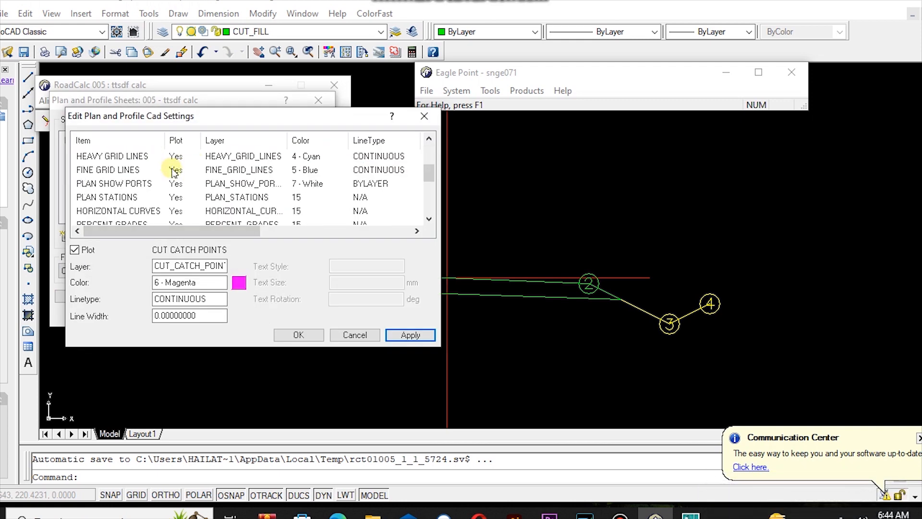
{"action": "scroll", "coordinate": [188, 199], "scroll_direction": "down", "scroll_amount": 3}
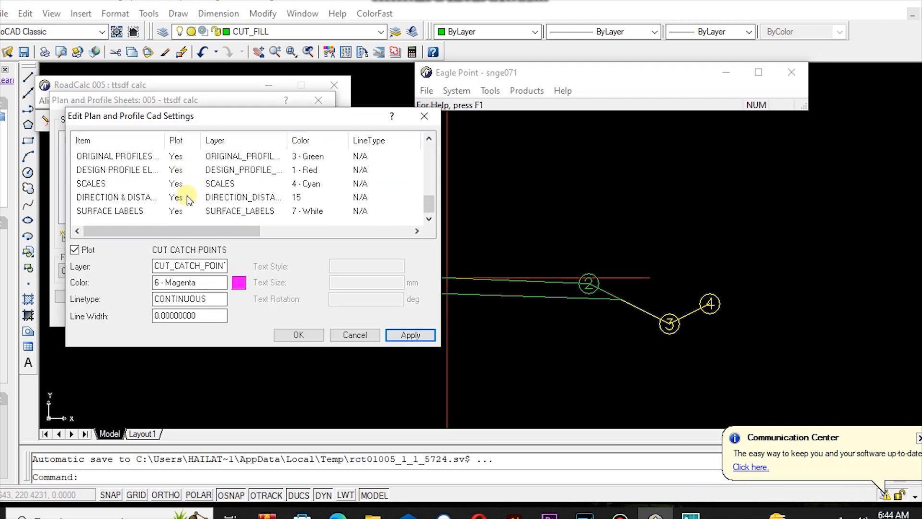
{"action": "left_click", "coordinate": [176, 198]}
{"action": "left_click", "coordinate": [178, 170]}
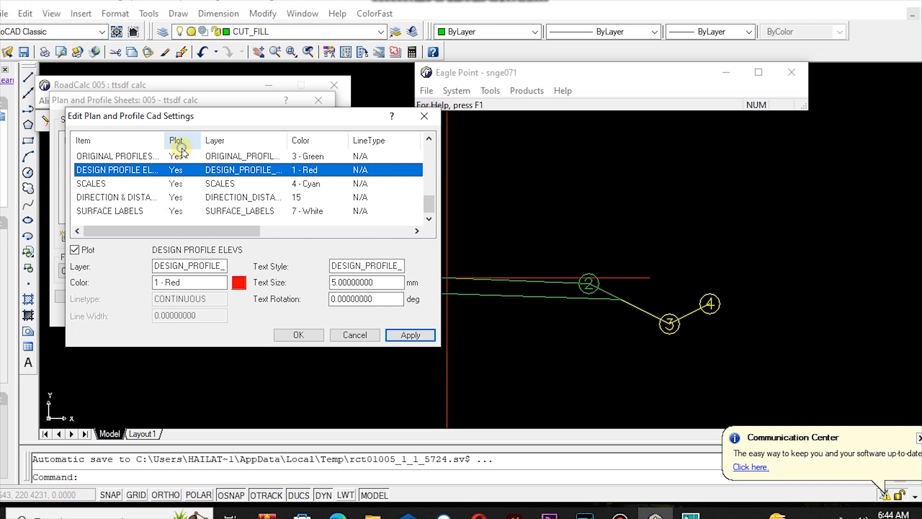
{"action": "left_click", "coordinate": [355, 335]}
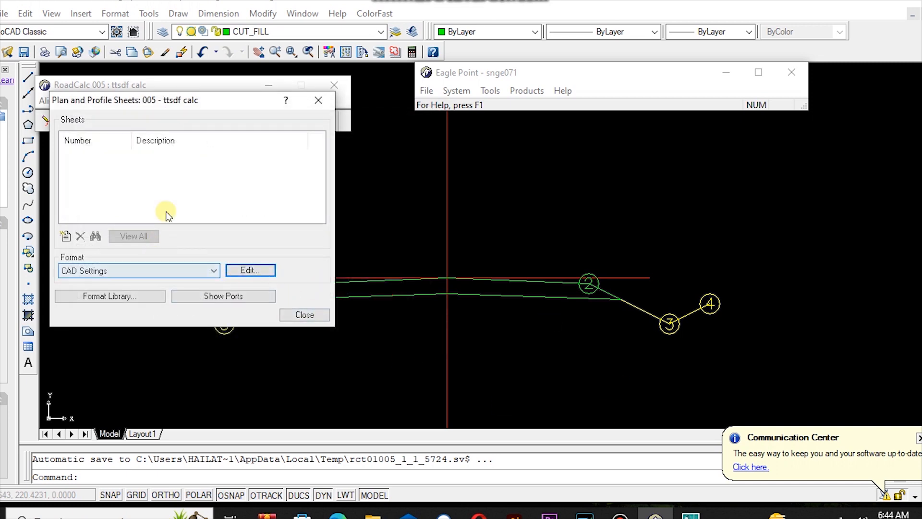
Create plan and profile sheets twice for the plot range from station 0+000.000 to 1+427.966.
{"action": "left_click", "coordinate": [66, 236]}
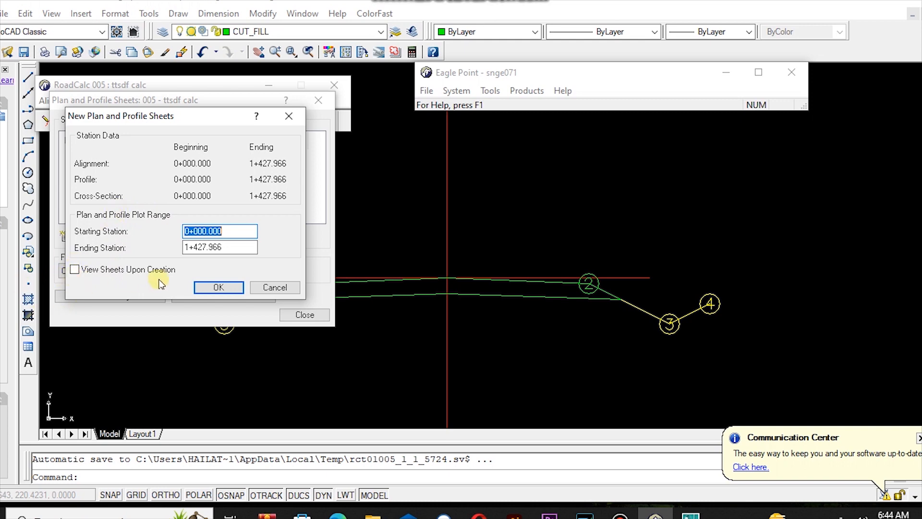
{"action": "left_click", "coordinate": [218, 287]}
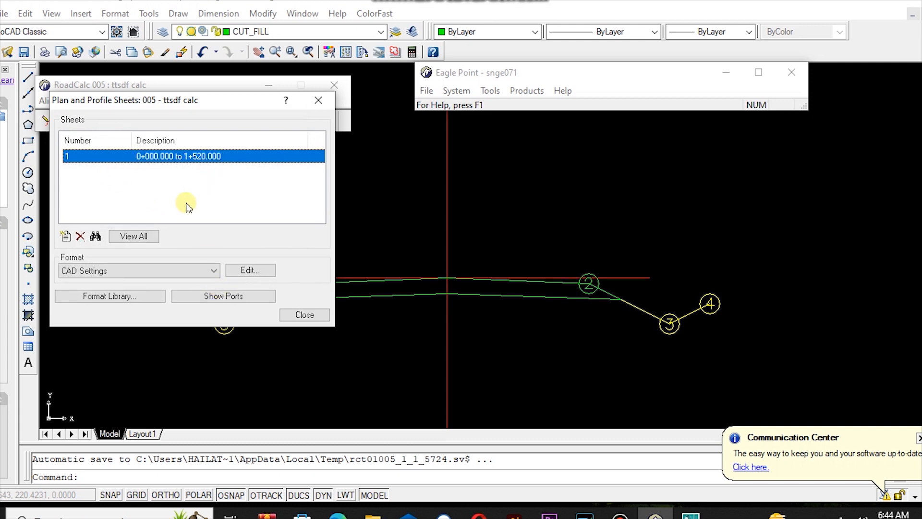
{"action": "left_click", "coordinate": [66, 237]}
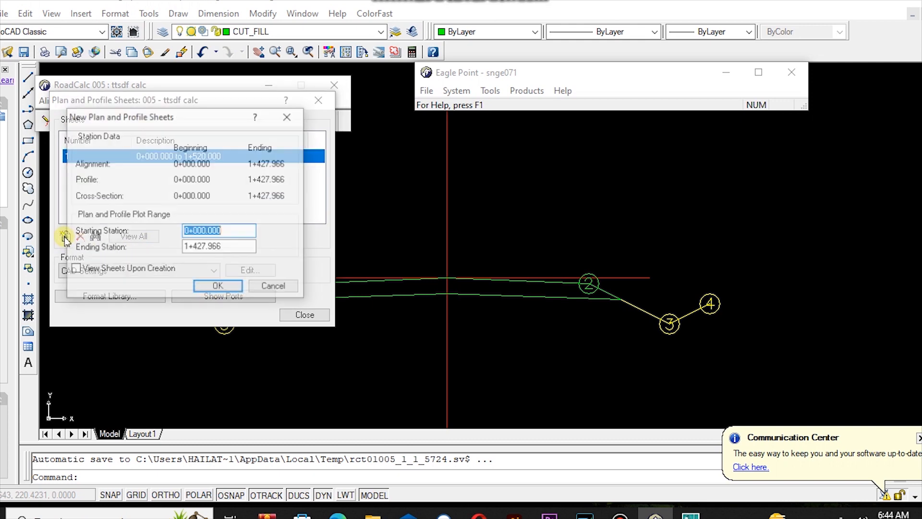
{"action": "left_click", "coordinate": [218, 287]}
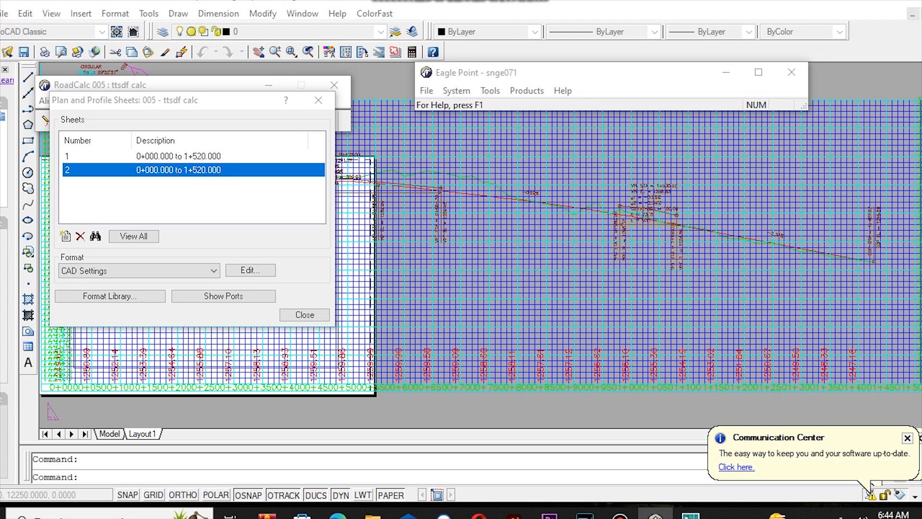
View plan and profile sheet 1, move the sheets dialog off the drawing, and examine the profile up close and as a whole.
{"action": "left_click", "coordinate": [153, 156]}
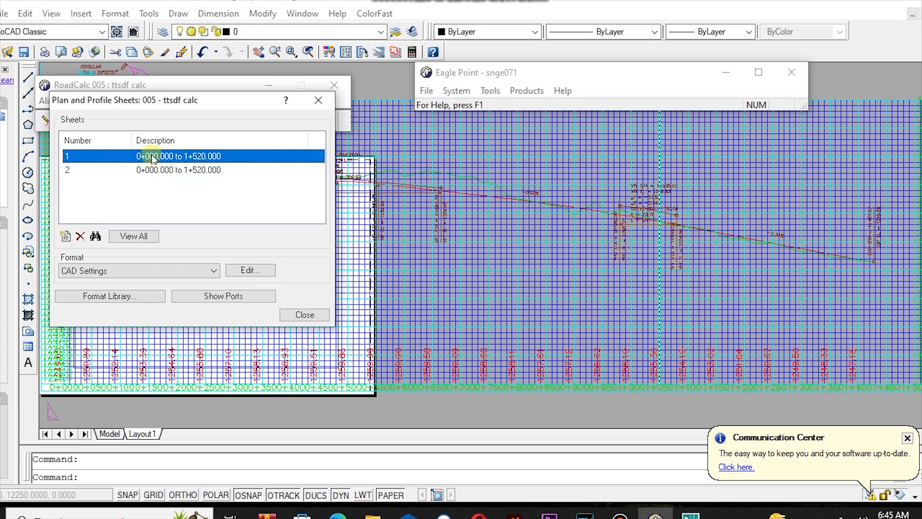
{"action": "left_click", "coordinate": [96, 237]}
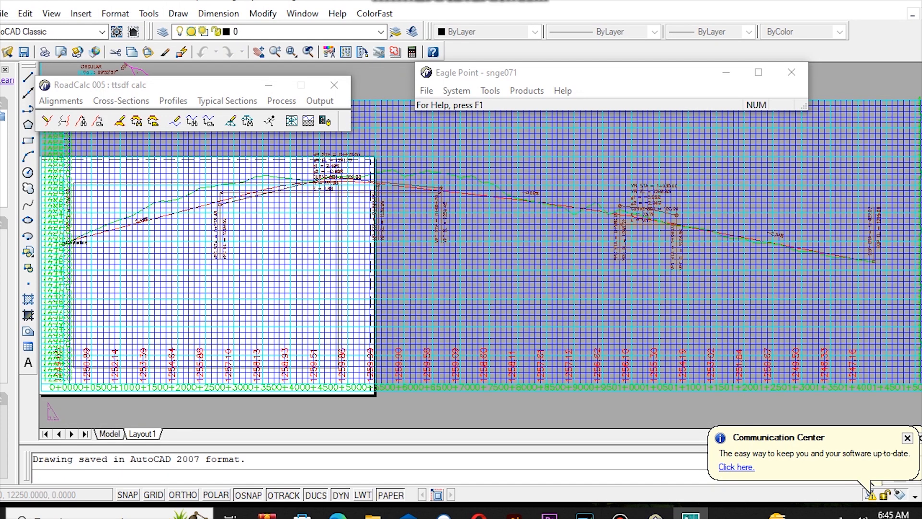
{"action": "left_click_drag", "start_coordinate": [231, 95], "coordinate": [810, 15]}
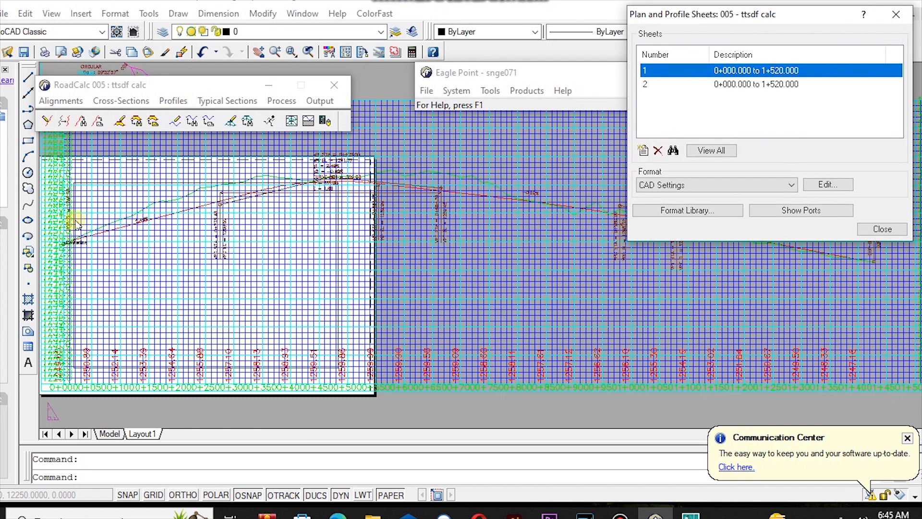
{"action": "scroll", "coordinate": [76, 222], "scroll_direction": "up", "scroll_amount": 5}
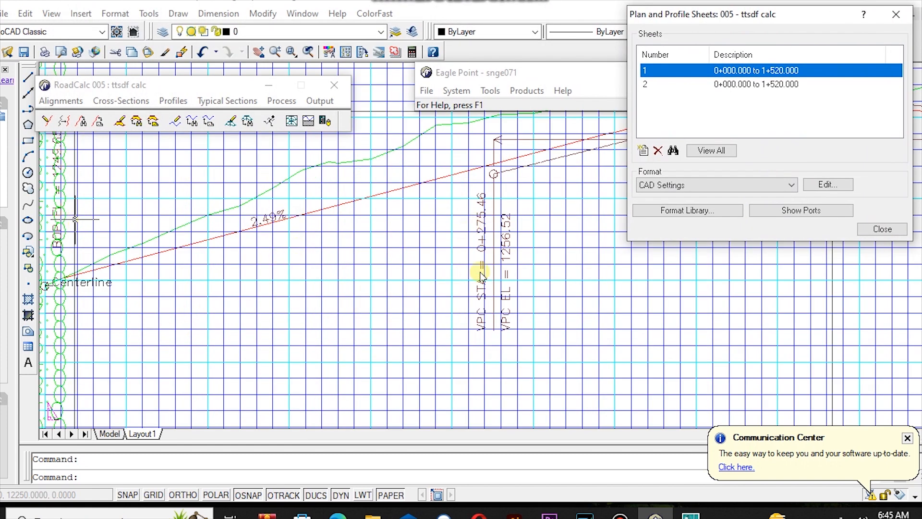
{"action": "scroll", "coordinate": [306, 342], "scroll_direction": "down", "scroll_amount": 4}
{"action": "scroll", "coordinate": [70, 185], "scroll_direction": "down", "scroll_amount": 3}
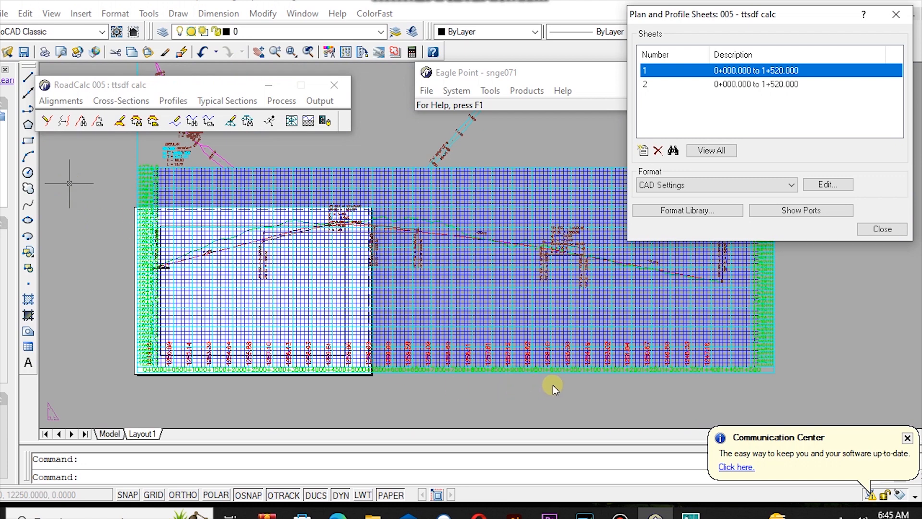
Examine the plan part of sheet 1, looking closely at the alignment labels near the start and the stations around 1+200.
{"action": "scroll", "coordinate": [553, 384], "scroll_direction": "down", "scroll_amount": 5}
{"action": "scroll", "coordinate": [463, 311], "scroll_direction": "up", "scroll_amount": 7}
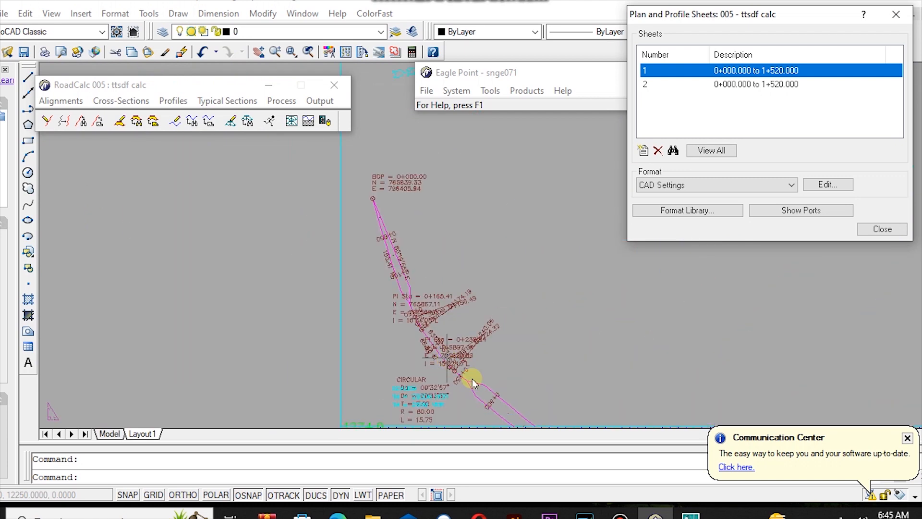
{"action": "scroll", "coordinate": [442, 342], "scroll_direction": "up", "scroll_amount": 5}
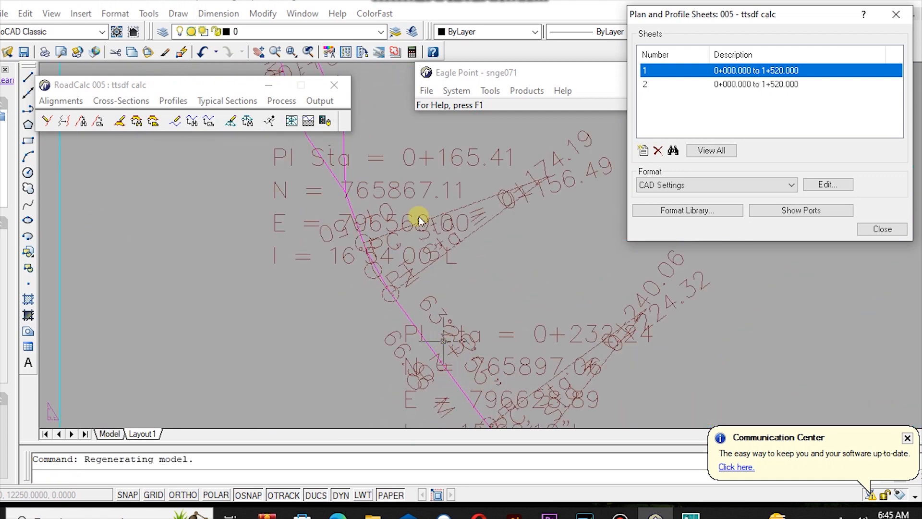
{"action": "scroll", "coordinate": [221, 289], "scroll_direction": "down", "scroll_amount": 2}
{"action": "scroll", "coordinate": [221, 289], "scroll_direction": "down", "scroll_amount": 5}
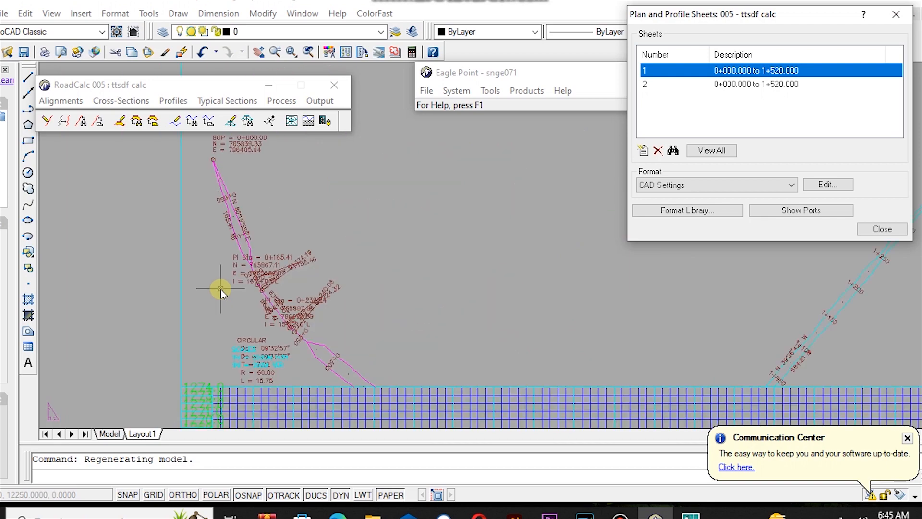
{"action": "scroll", "coordinate": [489, 298], "scroll_direction": "up", "scroll_amount": 6}
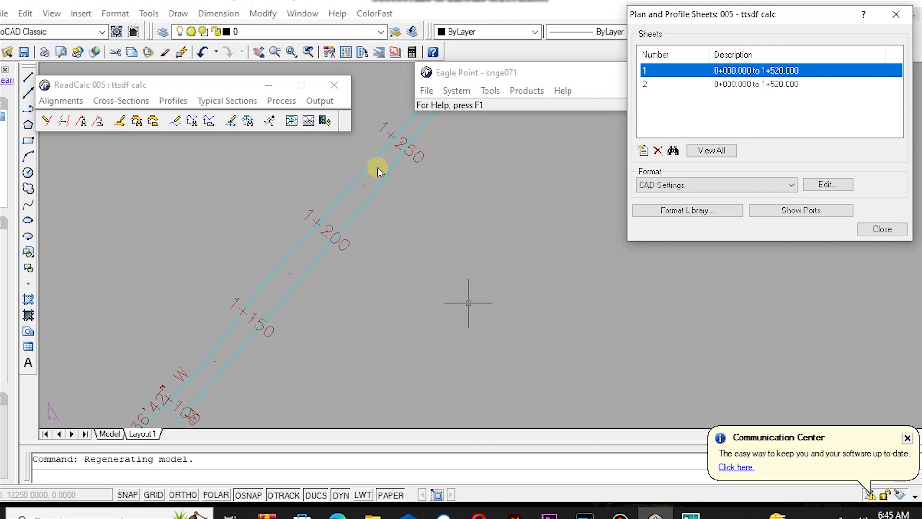
{"action": "scroll", "coordinate": [343, 361], "scroll_direction": "down", "scroll_amount": 6}
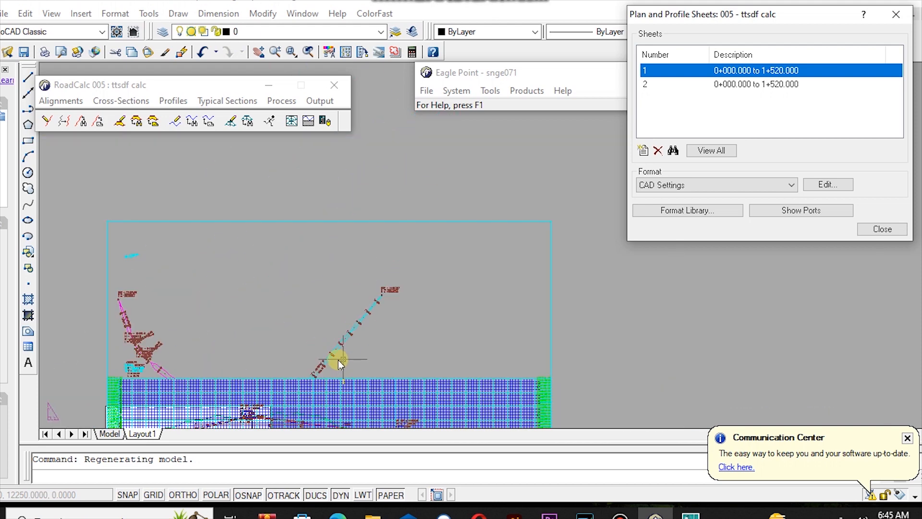
Examine the overall layout of sheet 1, comparing the plan area with the profile grid below it.
{"action": "scroll", "coordinate": [287, 275], "scroll_direction": "down", "scroll_amount": 2}
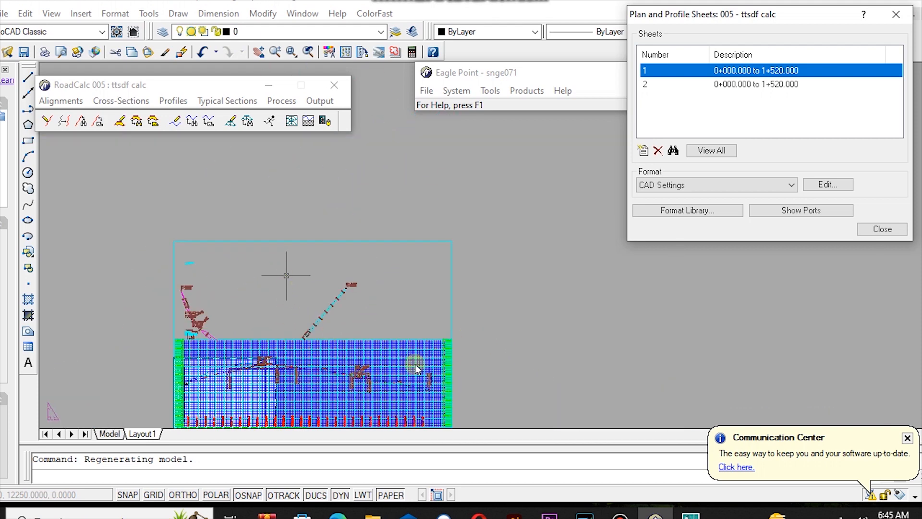
{"action": "scroll", "coordinate": [473, 148], "scroll_direction": "down", "scroll_amount": 2}
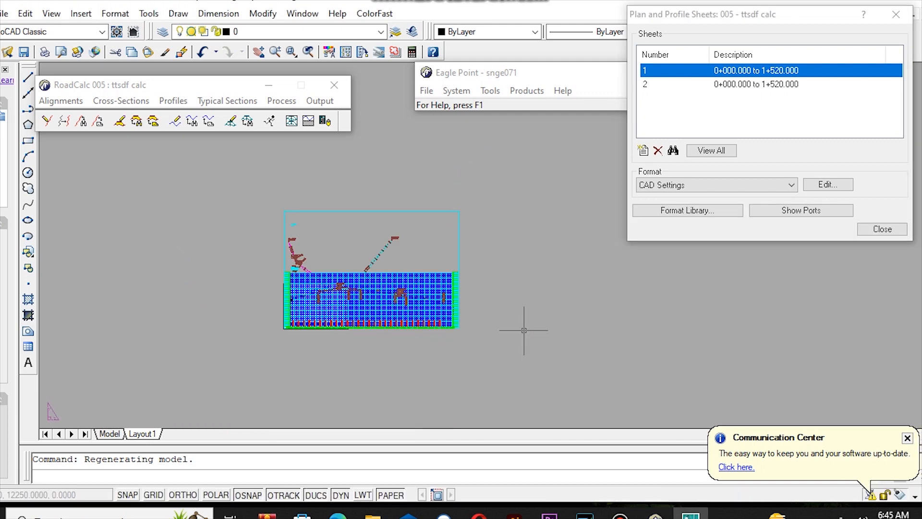
{"action": "middle_click_drag", "start_coordinate": [525, 331], "coordinate": [546, 356]}
{"action": "scroll", "coordinate": [442, 375], "scroll_direction": "down", "scroll_amount": 2}
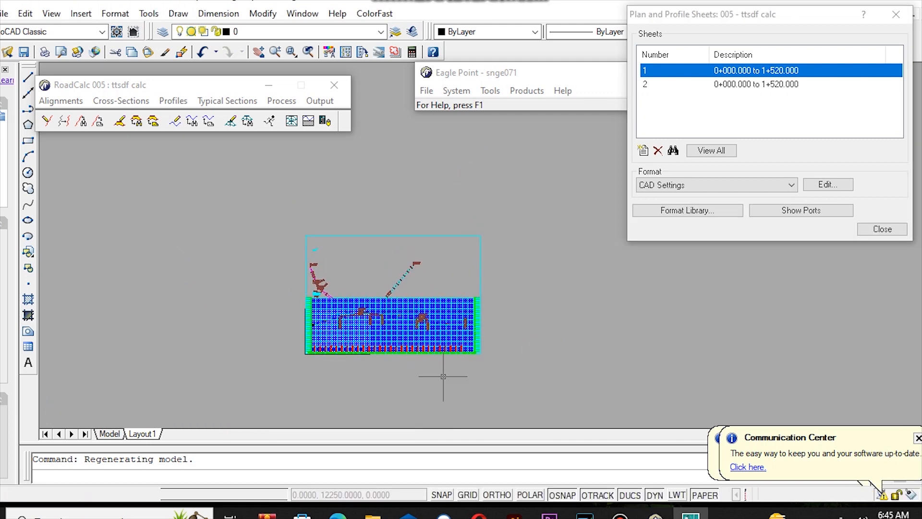
{"action": "scroll", "coordinate": [425, 323], "scroll_direction": "up", "scroll_amount": 2}
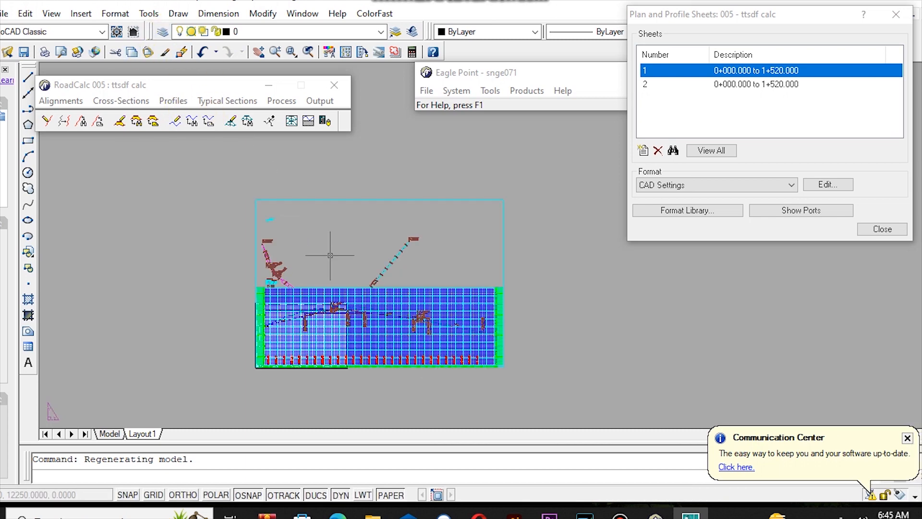
{"action": "scroll", "coordinate": [344, 395], "scroll_direction": "up", "scroll_amount": 3}
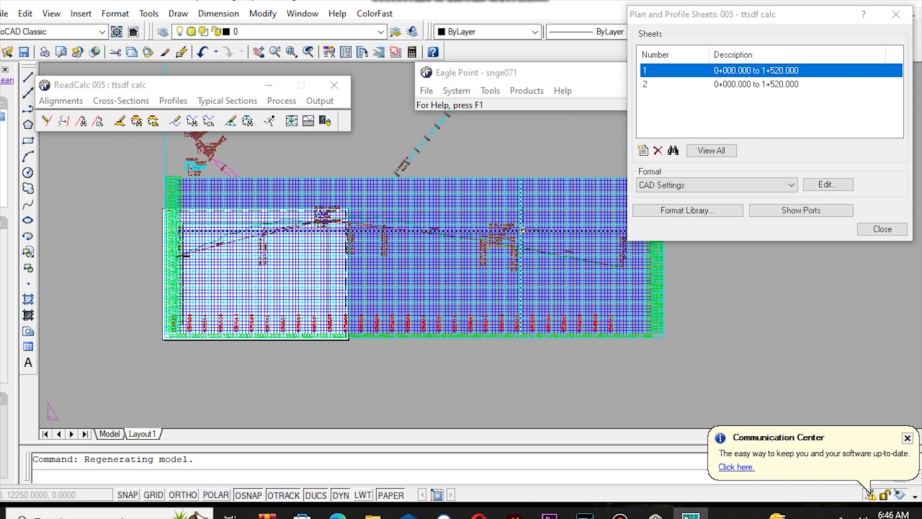
{"action": "scroll", "coordinate": [531, 225], "scroll_direction": "up", "scroll_amount": 5}
{"action": "scroll", "coordinate": [414, 286], "scroll_direction": "down", "scroll_amount": 6}
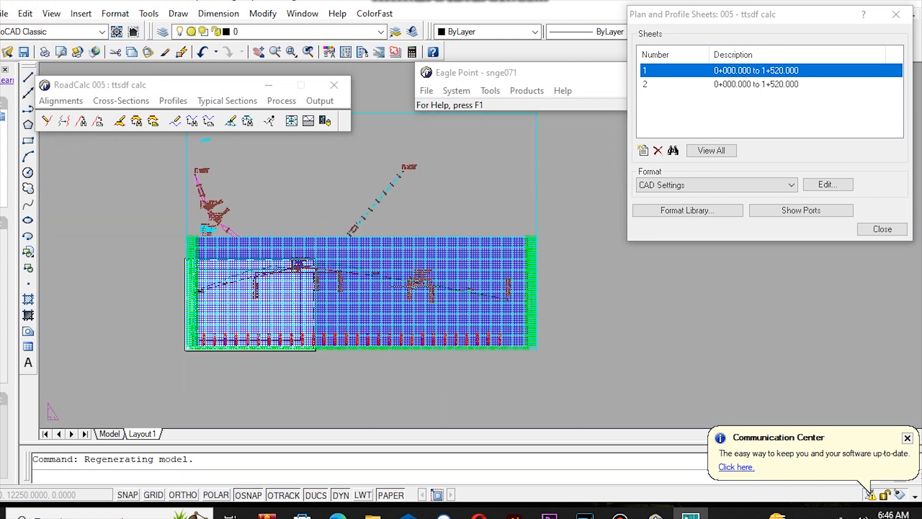
{"action": "scroll", "coordinate": [280, 248], "scroll_direction": "up", "scroll_amount": 2}
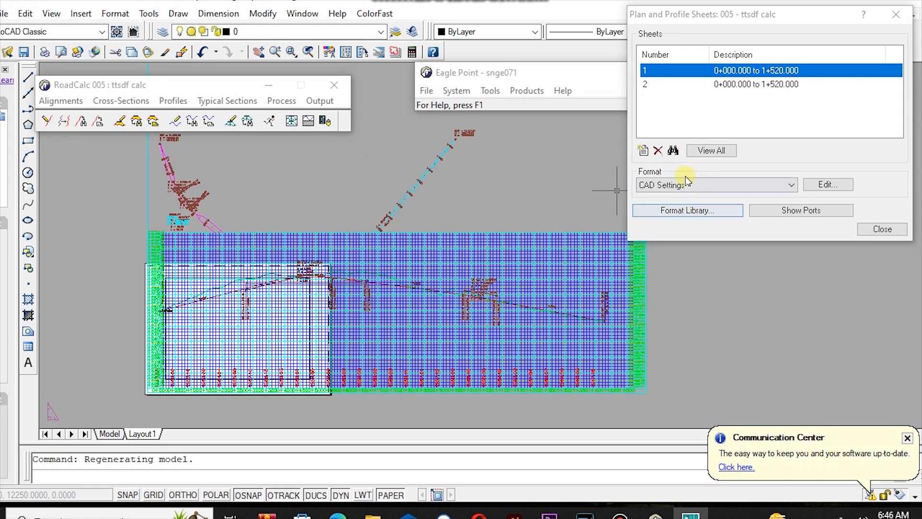
Delete plan and profile sheets 2 and 1, closing the open sheet drawing without saving its changes.
{"action": "left_click", "coordinate": [665, 84]}
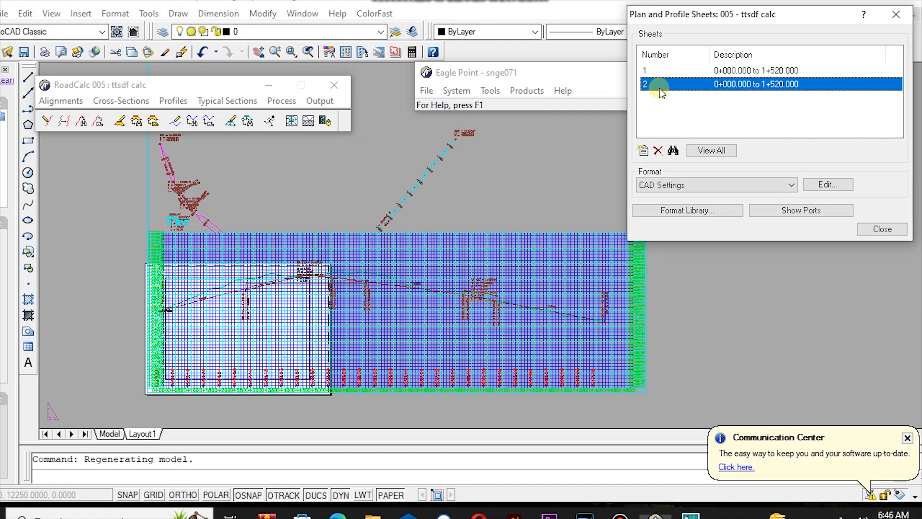
{"action": "left_click", "coordinate": [659, 151]}
{"action": "left_click", "coordinate": [774, 179]}
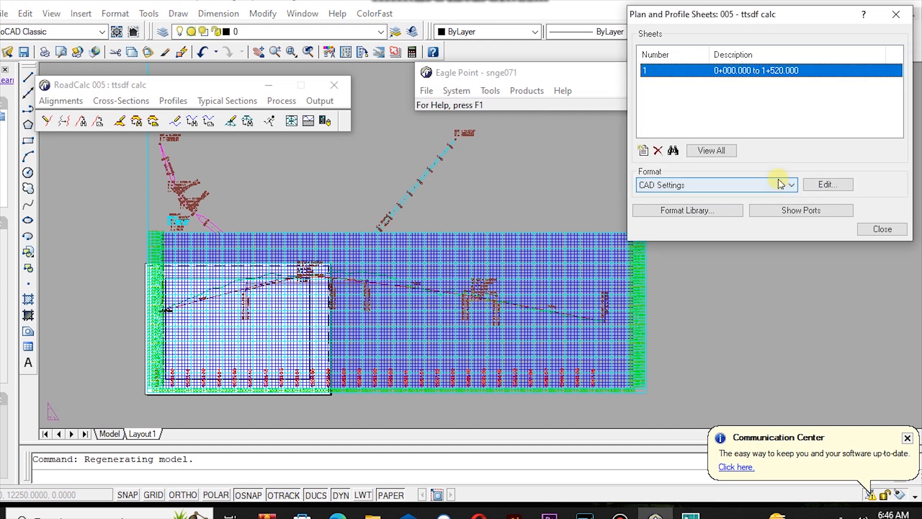
{"action": "left_click", "coordinate": [658, 150]}
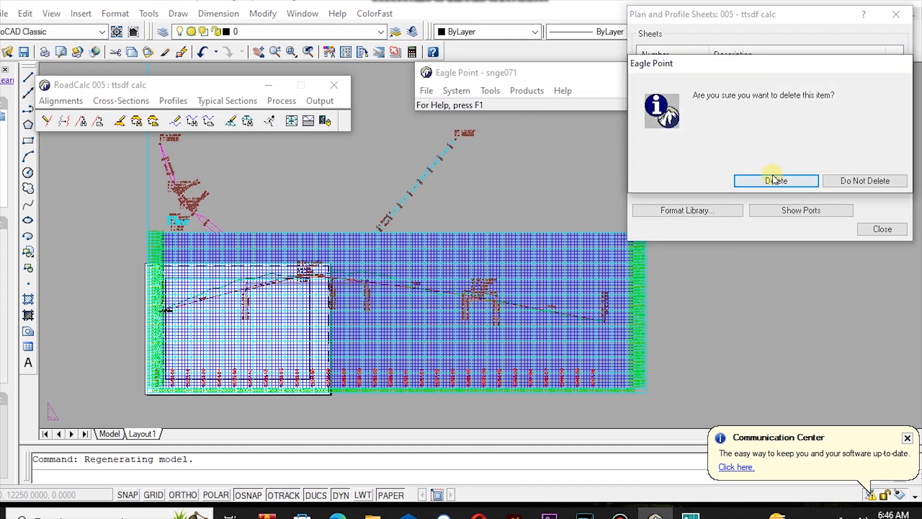
{"action": "left_click", "coordinate": [773, 179]}
{"action": "left_click", "coordinate": [883, 150]}
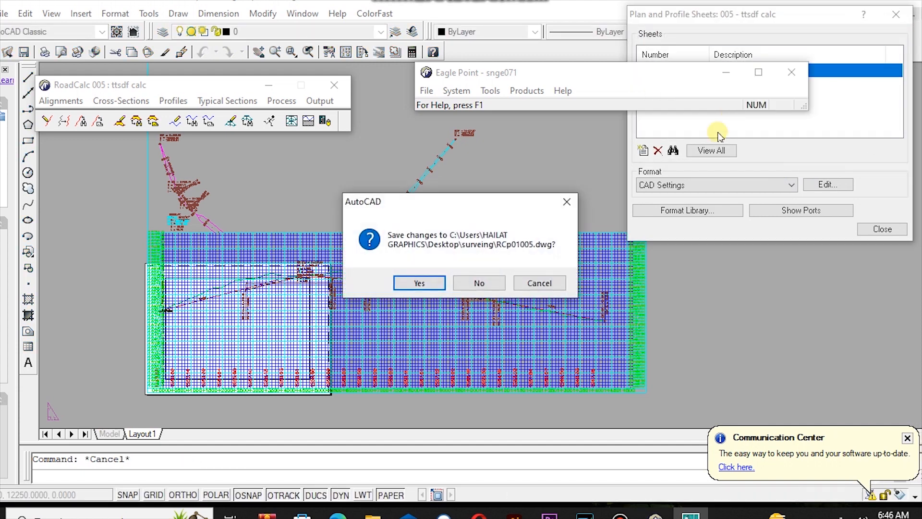
{"action": "left_click", "coordinate": [478, 282]}
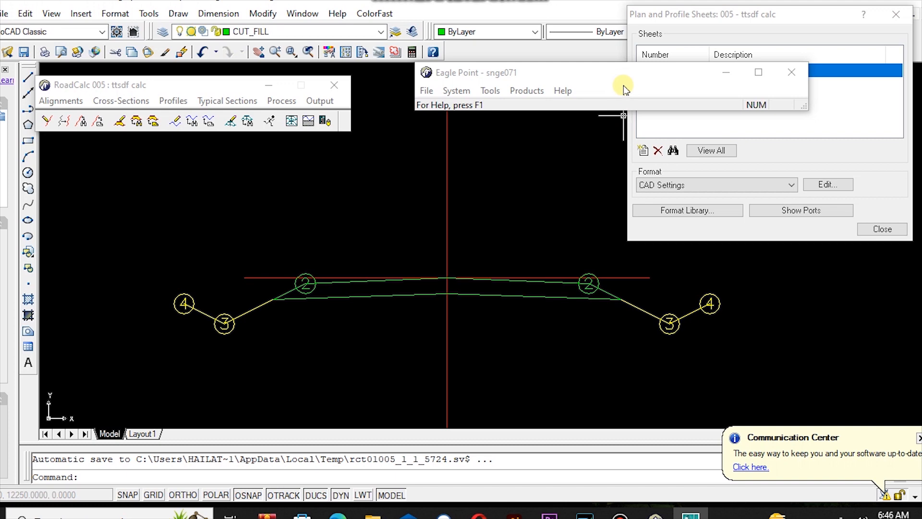
{"action": "left_click", "coordinate": [658, 150]}
{"action": "left_click", "coordinate": [750, 182]}
Dismiss the new sheet request, review the plan and profile Sheet Settings, and accept them as they are.
{"action": "left_click", "coordinate": [644, 151]}
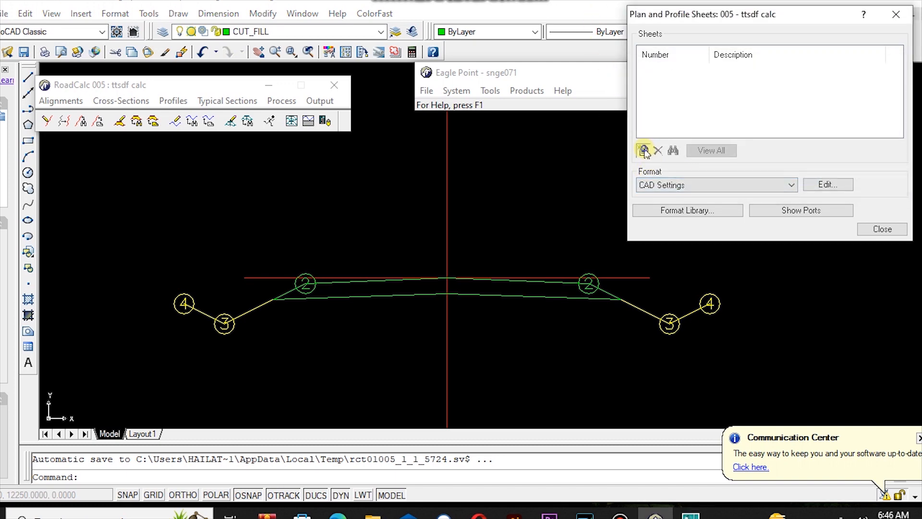
{"action": "left_click", "coordinate": [853, 201]}
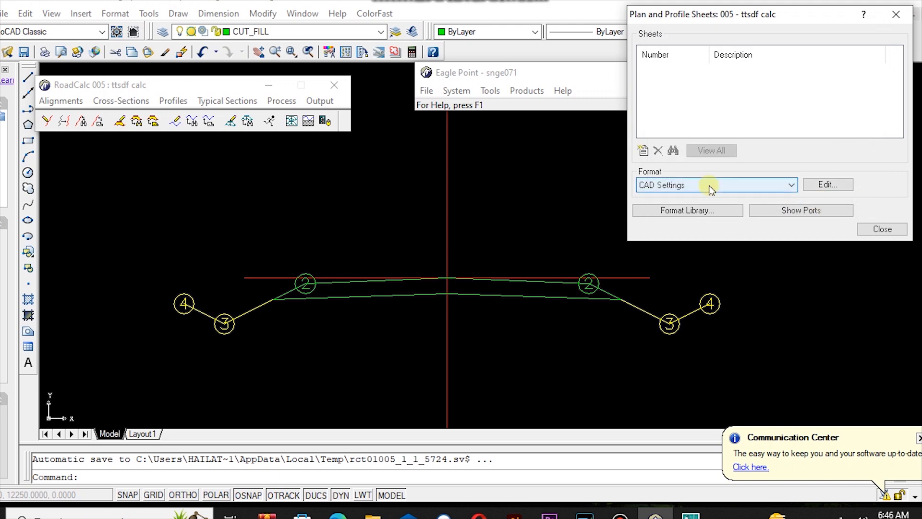
{"action": "left_click", "coordinate": [711, 185]}
{"action": "left_click", "coordinate": [682, 198]}
{"action": "left_click", "coordinate": [827, 184]}
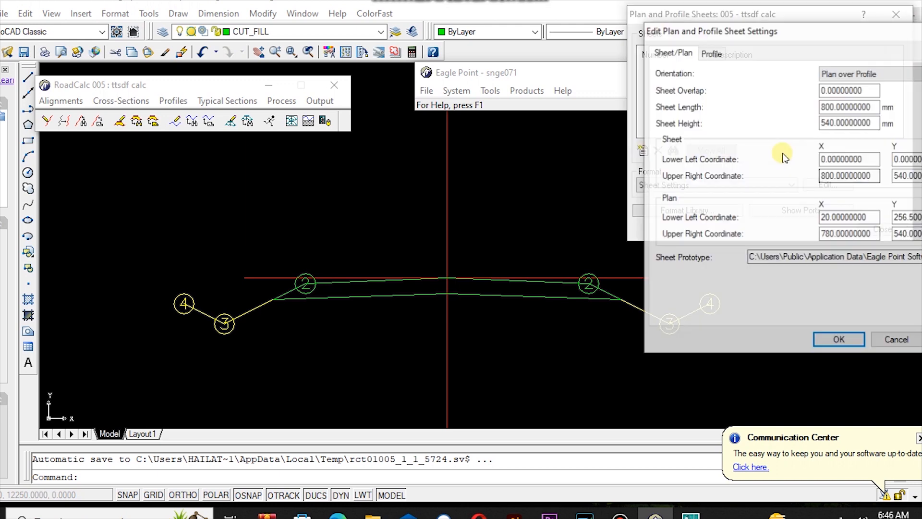
{"action": "left_click", "coordinate": [711, 52]}
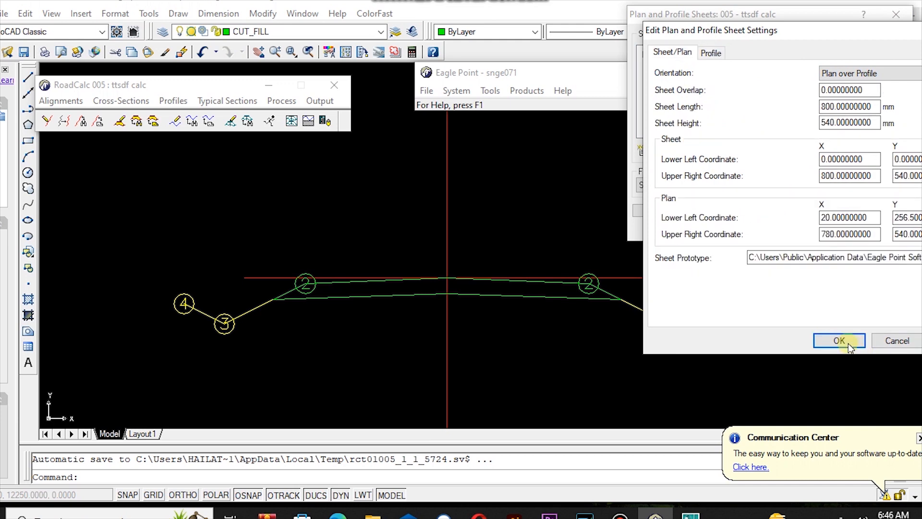
{"action": "left_click", "coordinate": [840, 340]}
Review the plan and profile CAD Settings, checking the TANGENTS & RADII item and those below it, and accept them.
{"action": "left_click", "coordinate": [716, 186]}
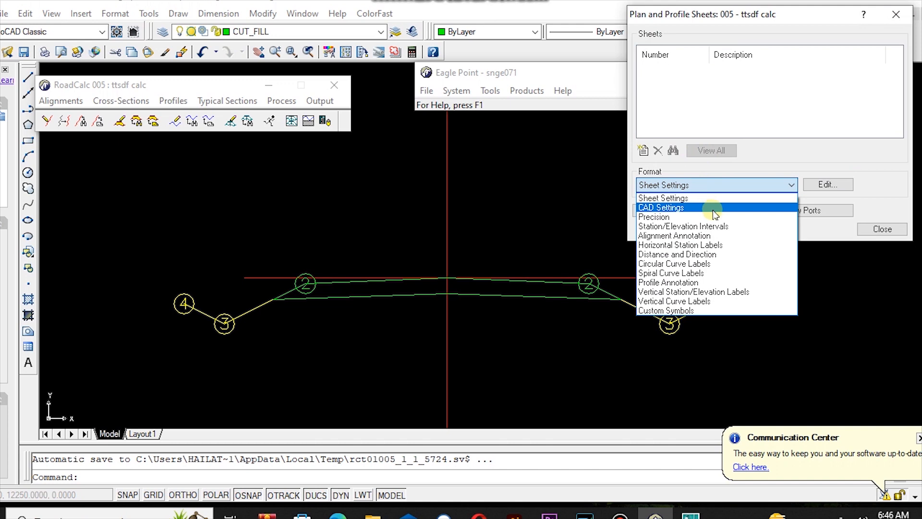
{"action": "left_click", "coordinate": [661, 207]}
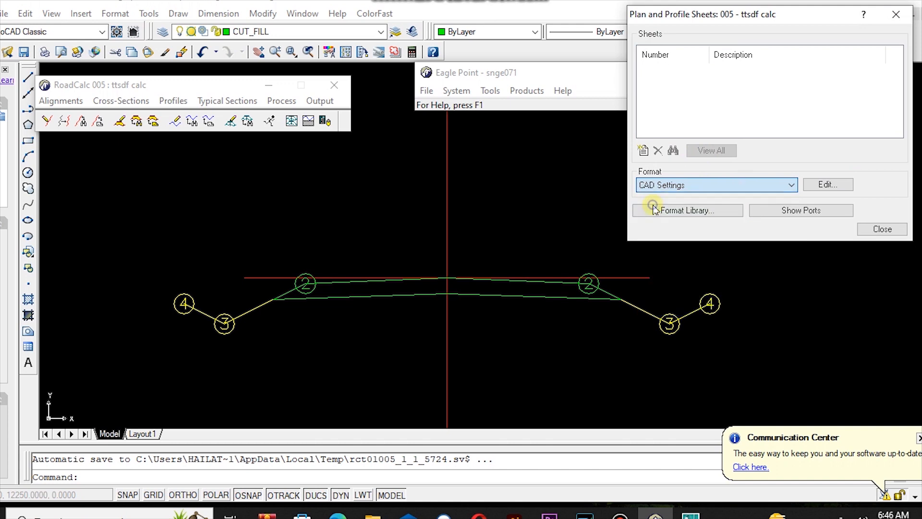
{"action": "left_click", "coordinate": [824, 183]}
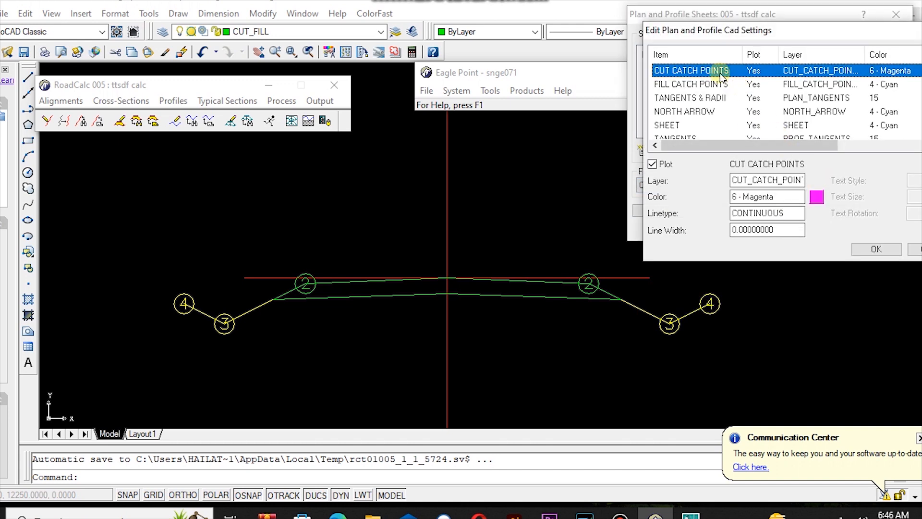
{"action": "left_click", "coordinate": [752, 98]}
{"action": "scroll", "coordinate": [778, 120], "scroll_direction": "down", "scroll_amount": 2}
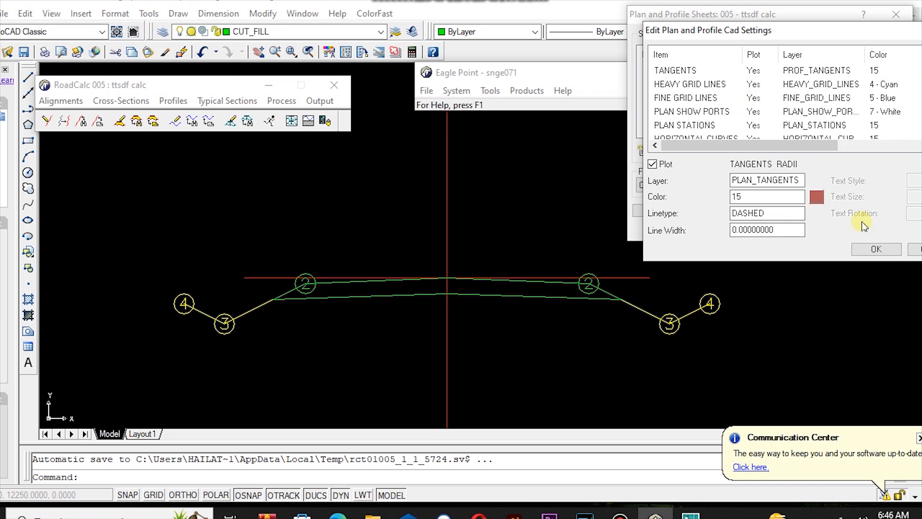
{"action": "left_click", "coordinate": [876, 250]}
Create the plan and profile sheet again and open it for viewing.
{"action": "left_click", "coordinate": [643, 151]}
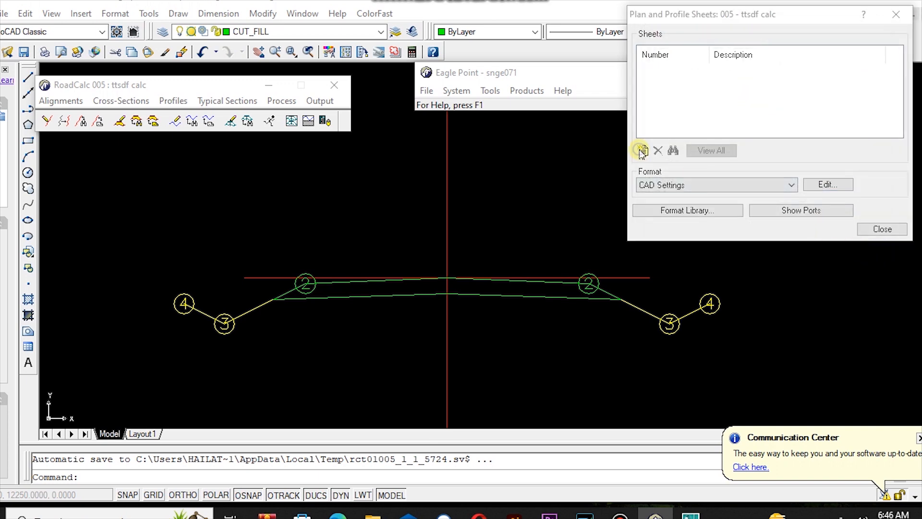
{"action": "left_click", "coordinate": [795, 200]}
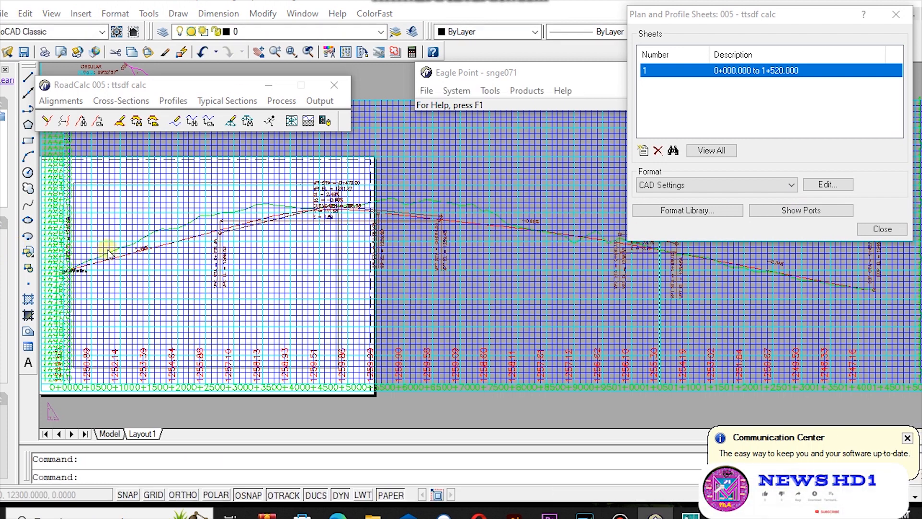
Examine the recreated sheet's plan and profile as a whole and up close, and request a view of all sheets.
{"action": "scroll", "coordinate": [106, 252], "scroll_direction": "down", "scroll_amount": 2}
{"action": "scroll", "coordinate": [108, 252], "scroll_direction": "down", "scroll_amount": 1}
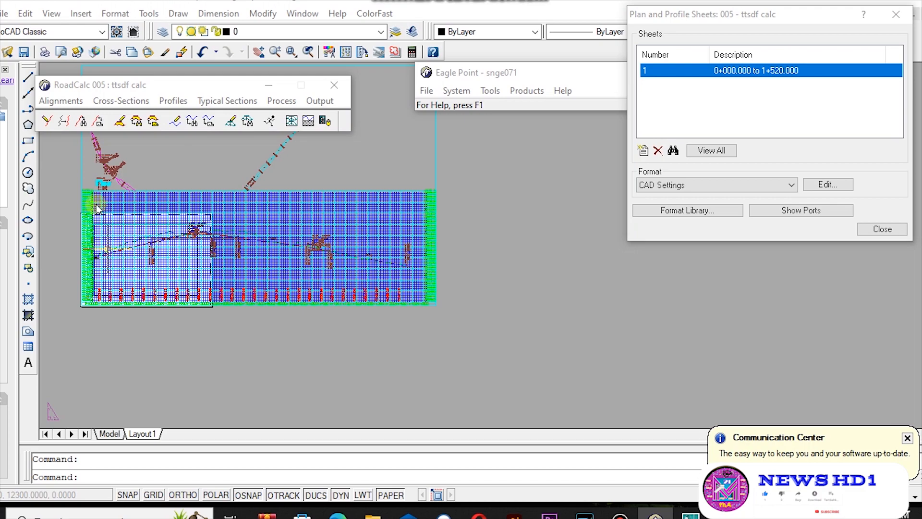
{"action": "scroll", "coordinate": [73, 145], "scroll_direction": "down", "scroll_amount": 1}
{"action": "scroll", "coordinate": [74, 191], "scroll_direction": "up", "scroll_amount": 2}
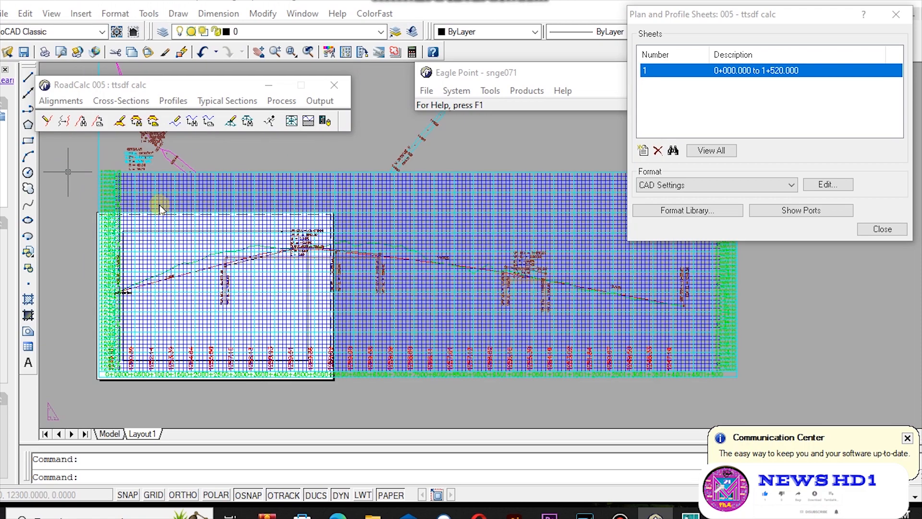
{"action": "scroll", "coordinate": [378, 270], "scroll_direction": "up", "scroll_amount": 3}
{"action": "scroll", "coordinate": [379, 271], "scroll_direction": "down", "scroll_amount": 1}
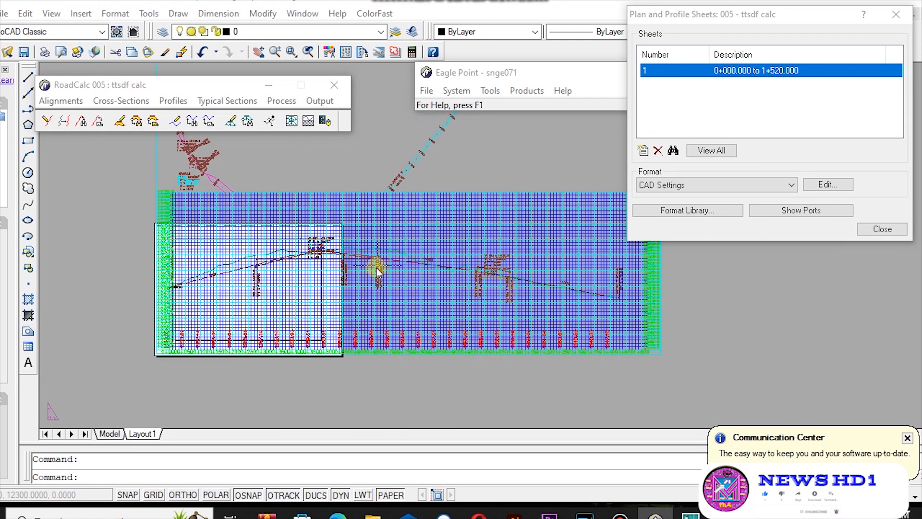
{"action": "left_click", "coordinate": [718, 151]}
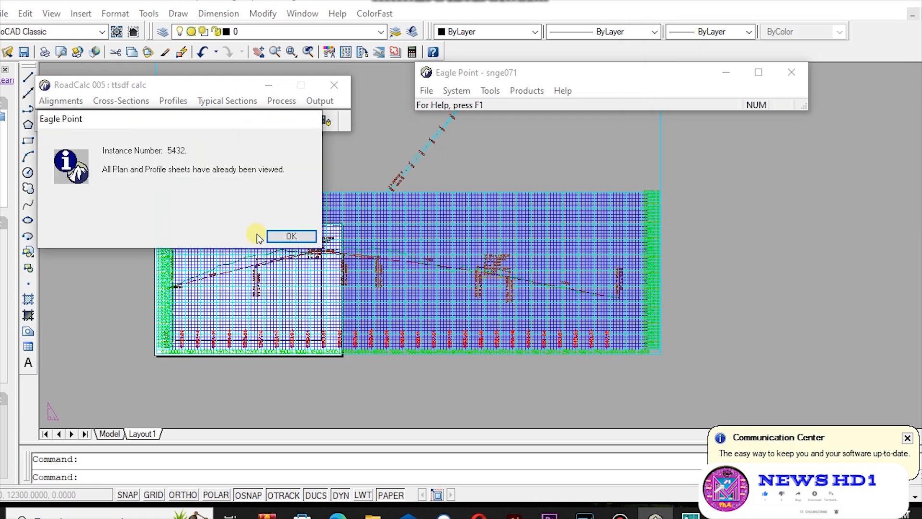